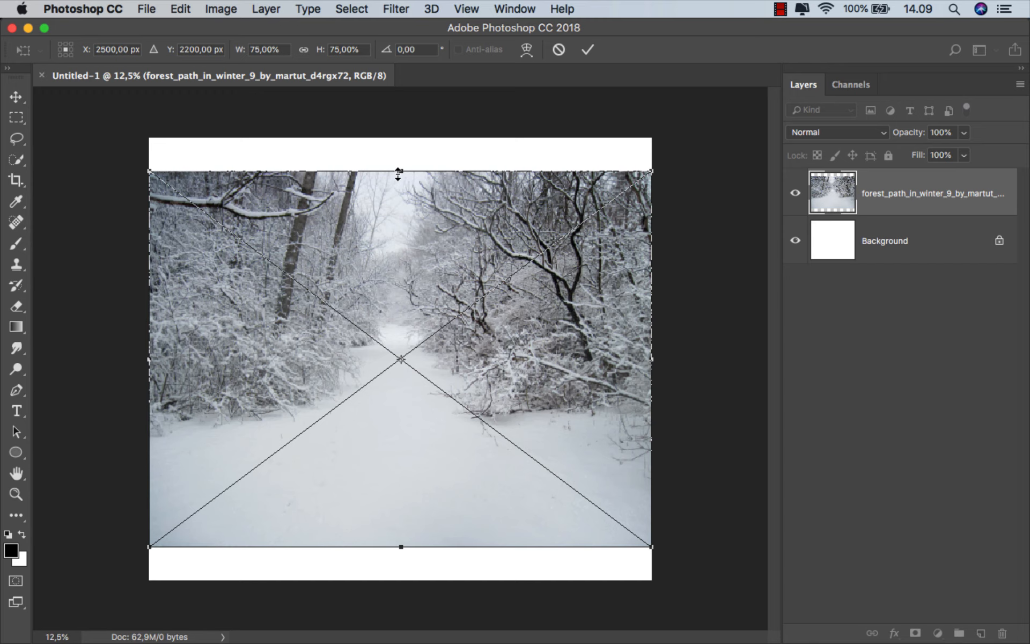
Stretch the placed forest path photo vertically until it fills the full canvas height, and commit the transform
drag(398, 173, 401, 138)
drag(402, 547, 399, 578)
click(587, 50)
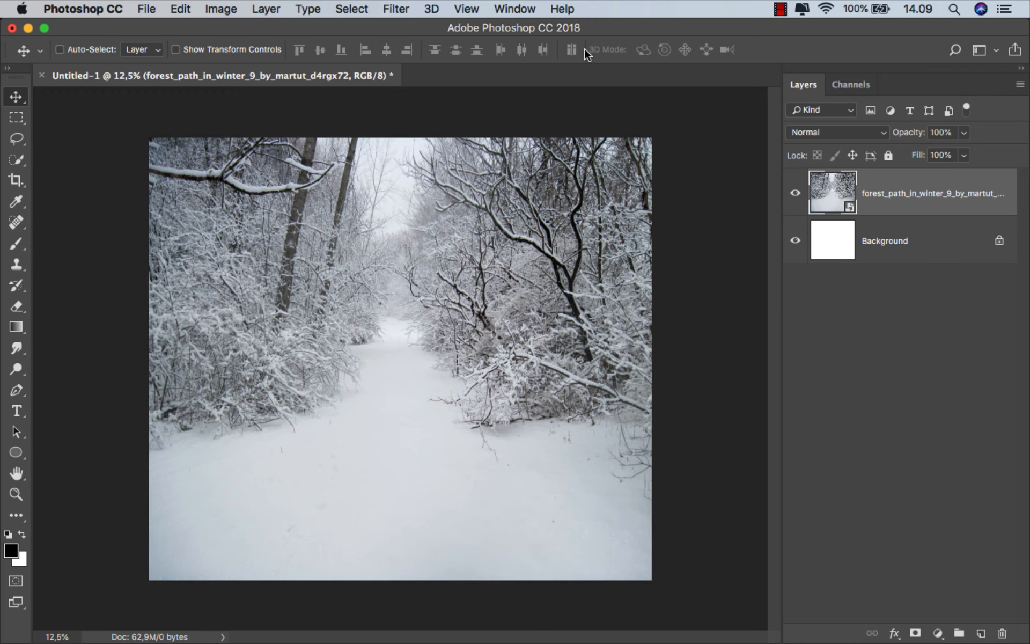
Apply a Gaussian Blur with a radius of 11 pixels to the forest photo layer
click(397, 9)
mouse_move(467, 216)
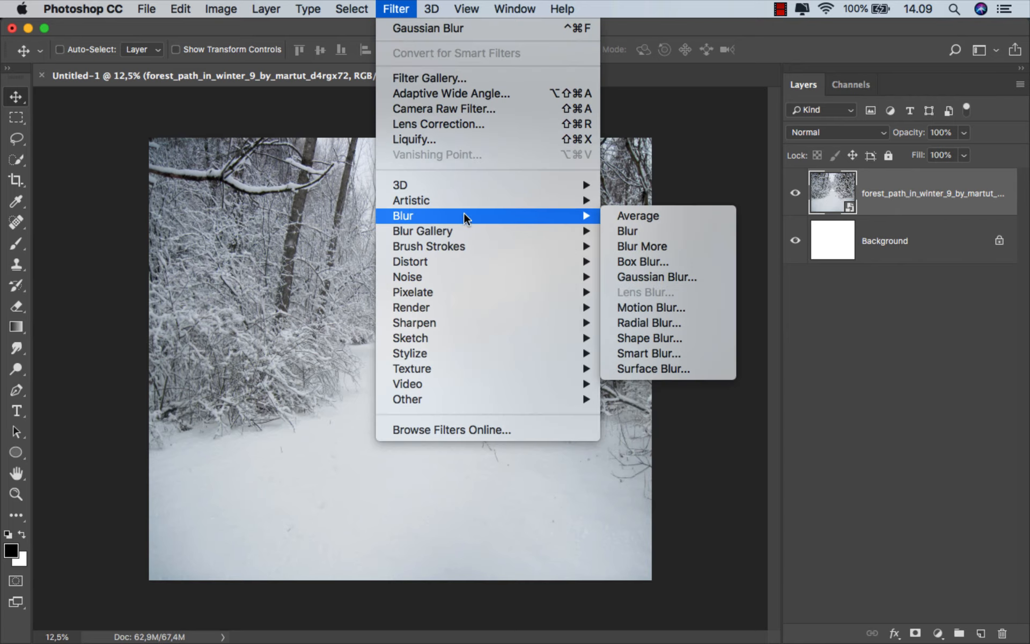
click(665, 276)
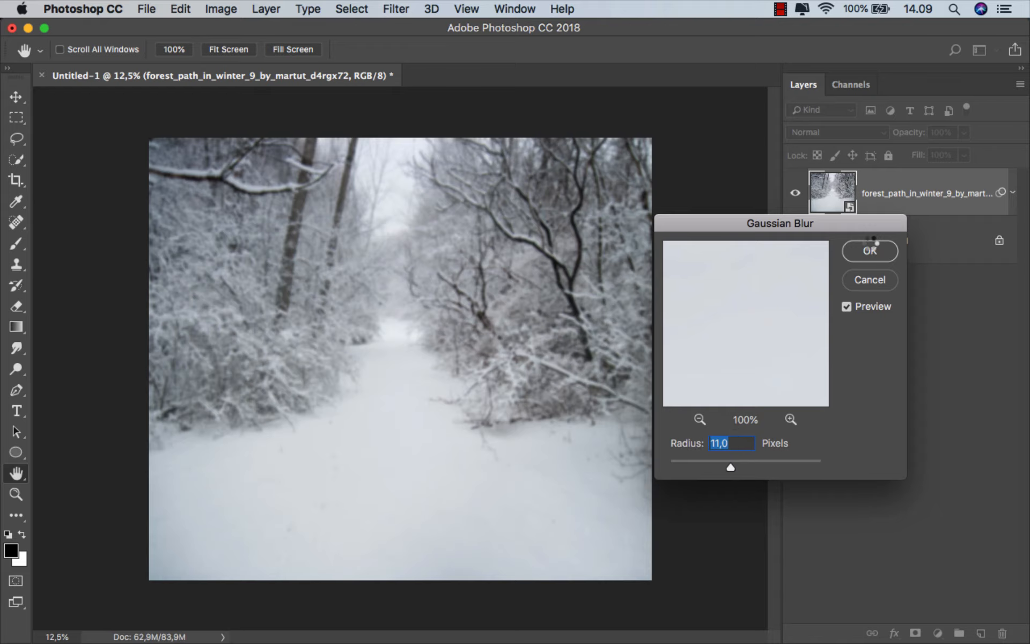
click(871, 248)
Mask the blur off the foreground snow with a black-to-transparent linear gradient drawn upward from the canvas's lower edge on the filter mask
click(865, 241)
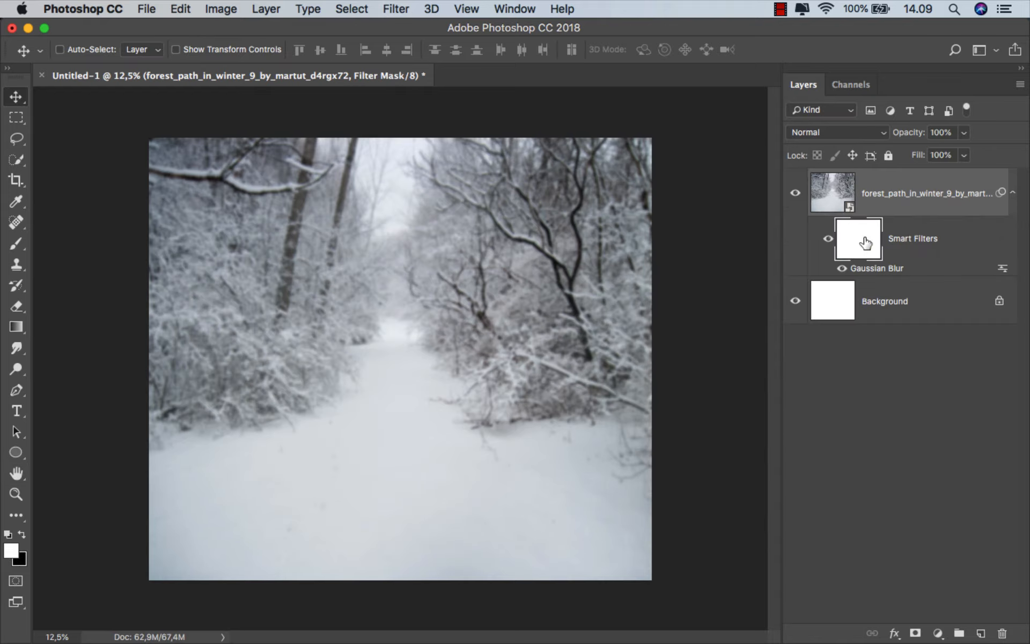
right_click(21, 328)
click(46, 329)
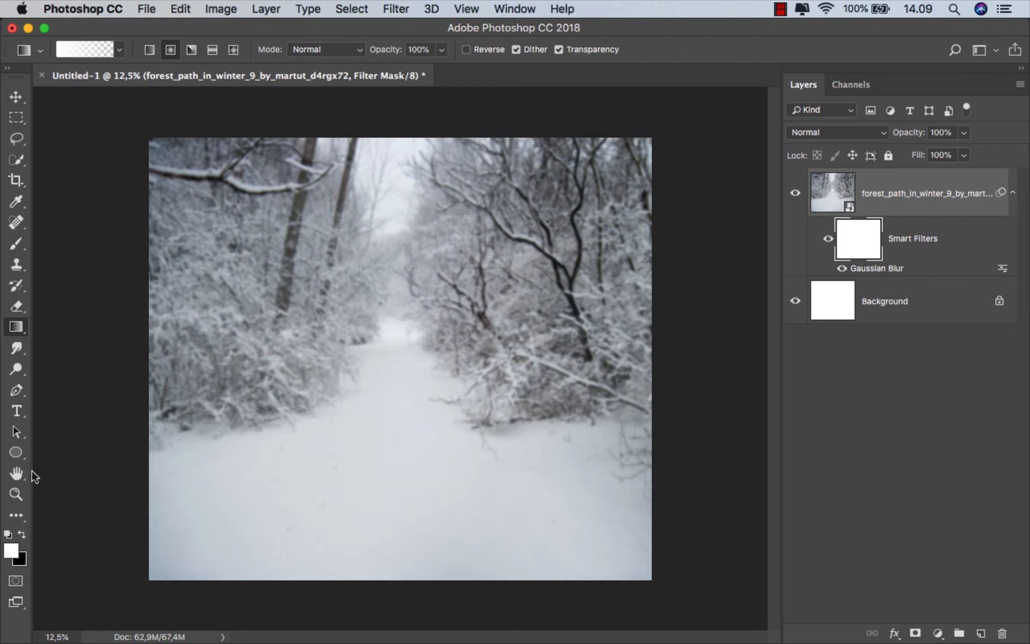
click(23, 532)
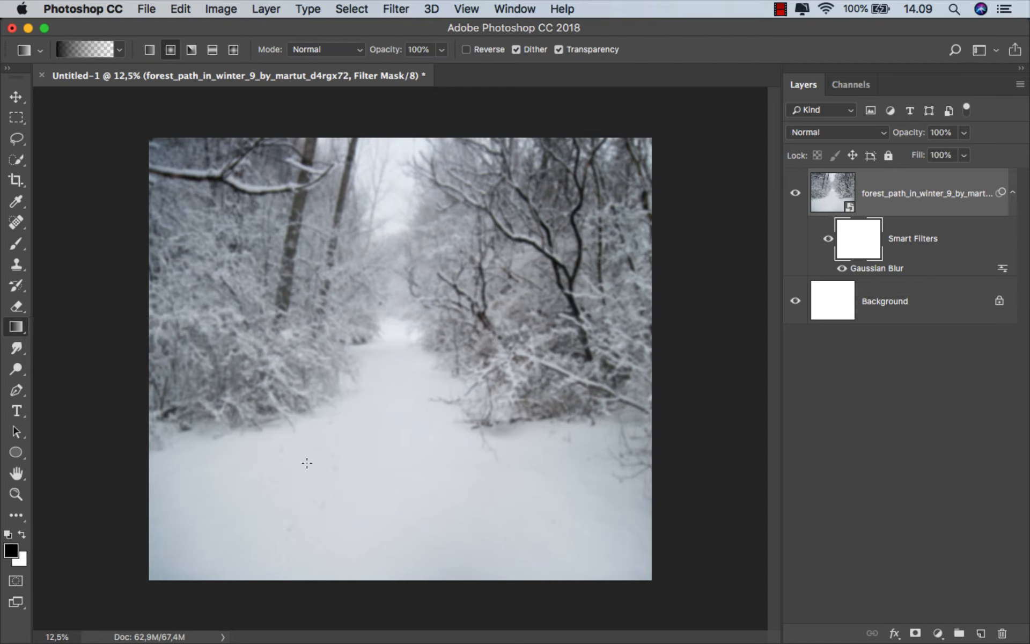
click(150, 50)
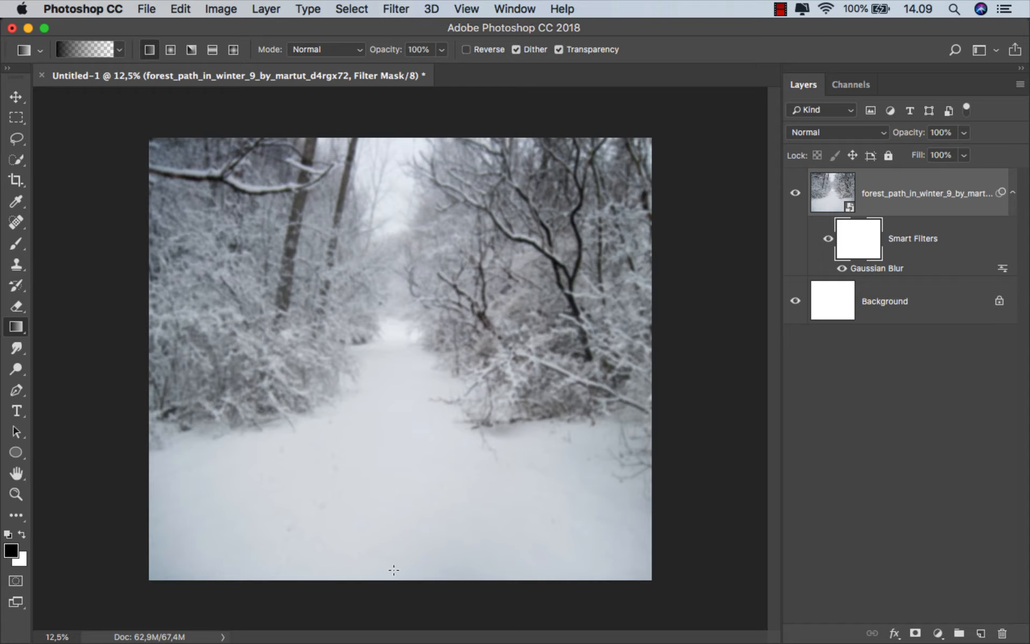
drag(394, 570, 394, 411)
click(887, 199)
key(v)
Place the fairytale2 PNG cut-out of the seated woman from the Finder folder and scale it proportionally to about 17.91%
mouse_move(363, 642)
click(354, 597)
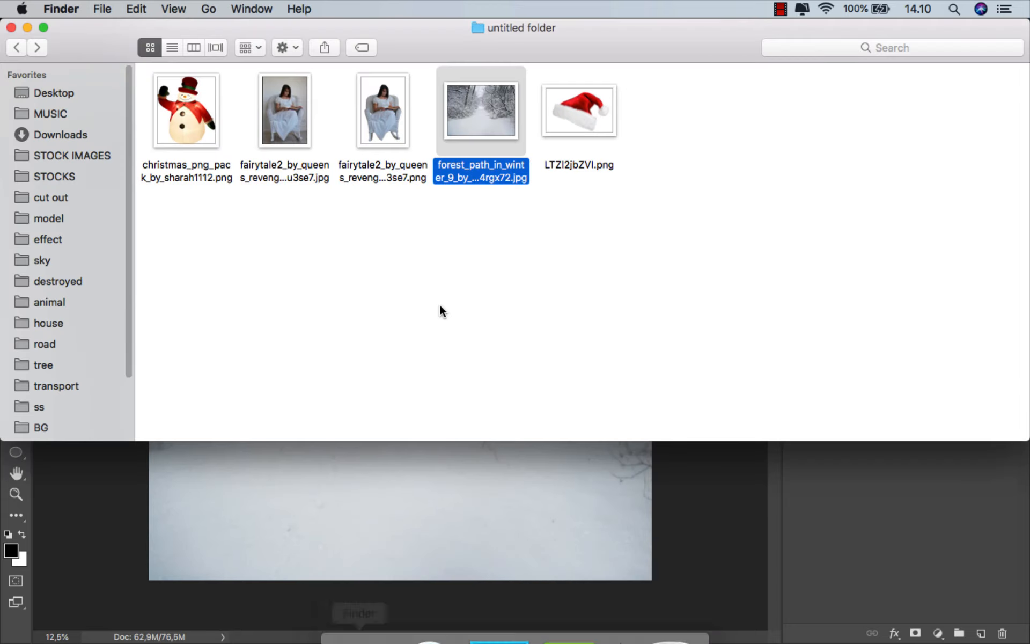
click(439, 304)
click(391, 145)
drag(391, 145, 401, 507)
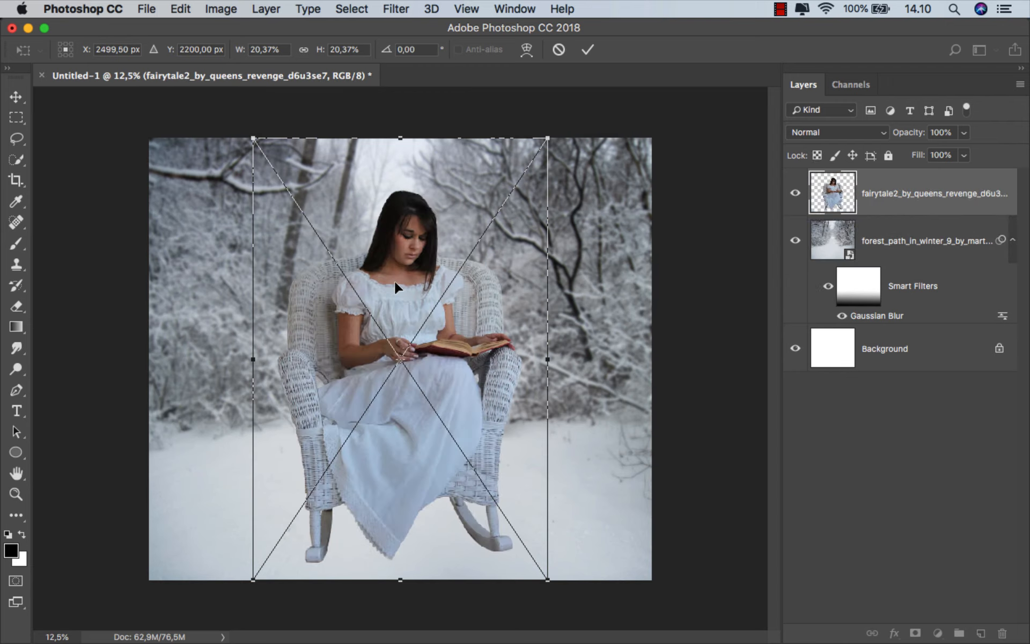
drag(551, 139, 531, 165)
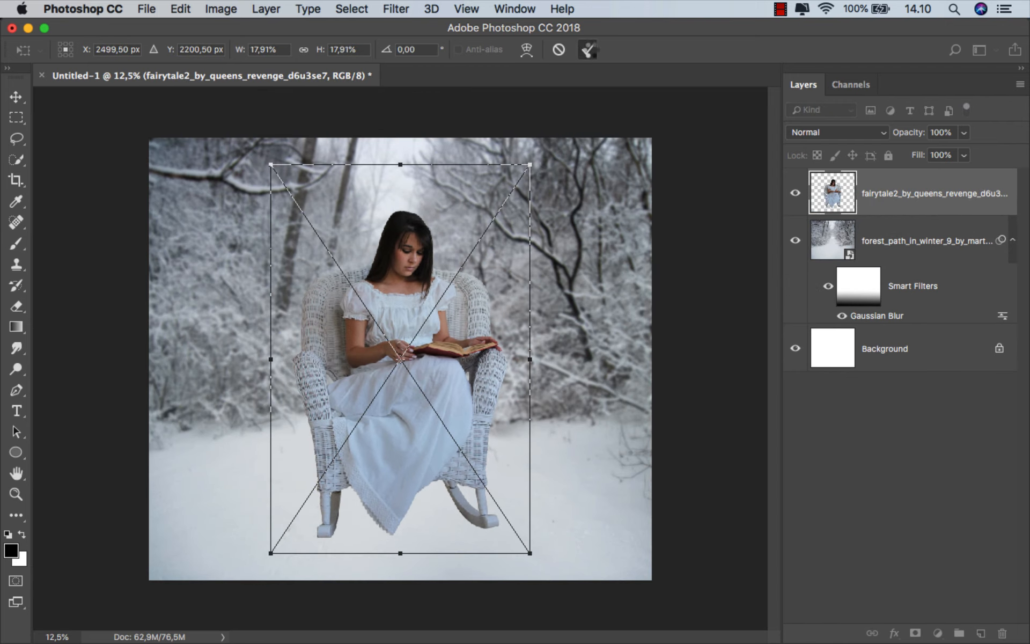
click(588, 50)
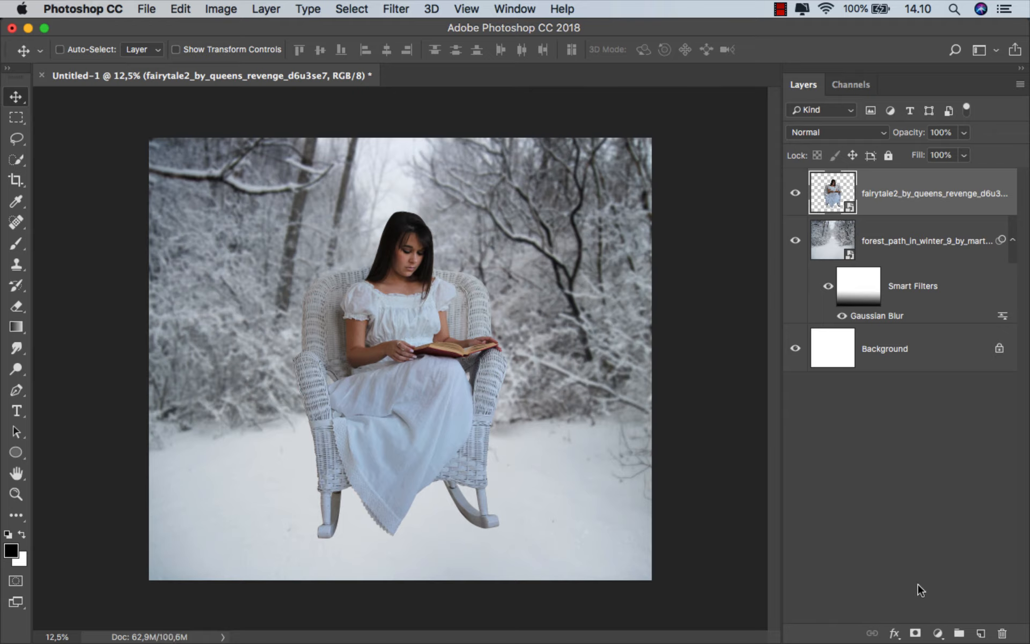
Add a layer mask to the woman's layer and fade the base of the left rocker into the snow with a 50% opacity black brush
click(916, 633)
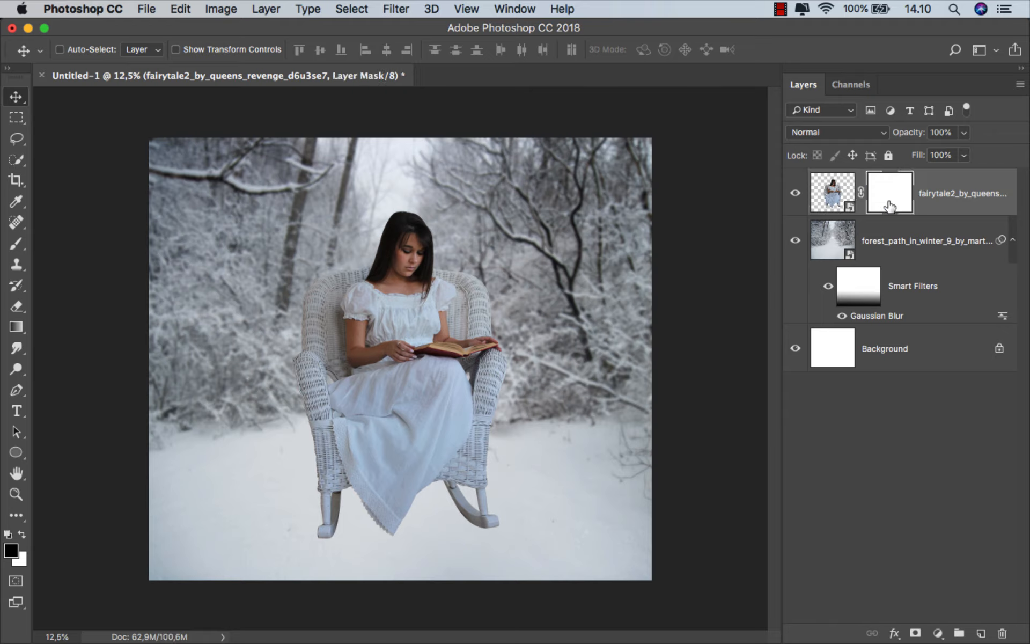
click(16, 243)
click(79, 248)
scroll(343, 518, up, 6)
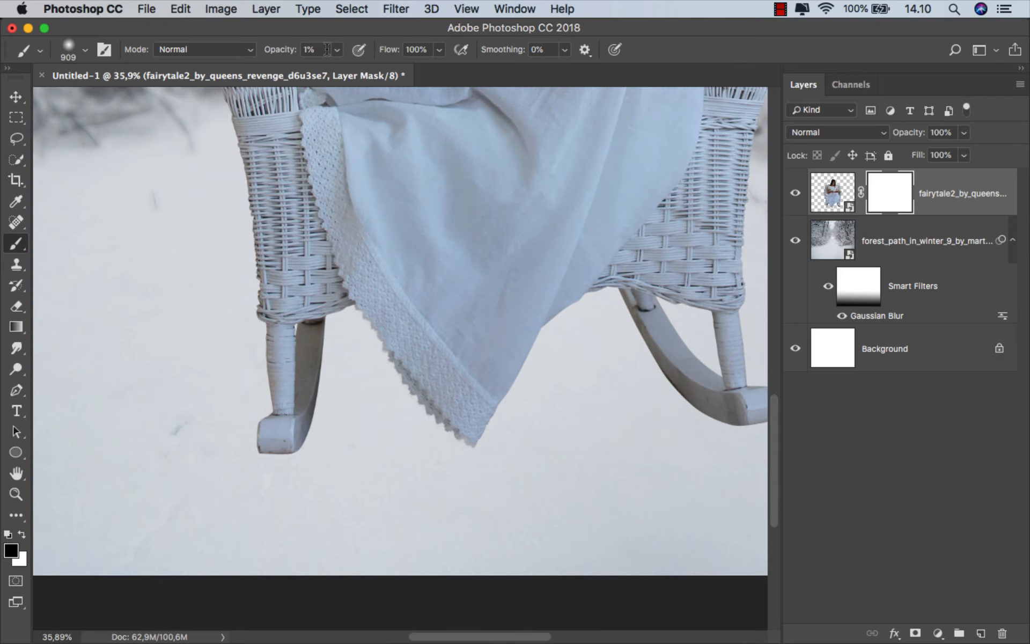
click(337, 49)
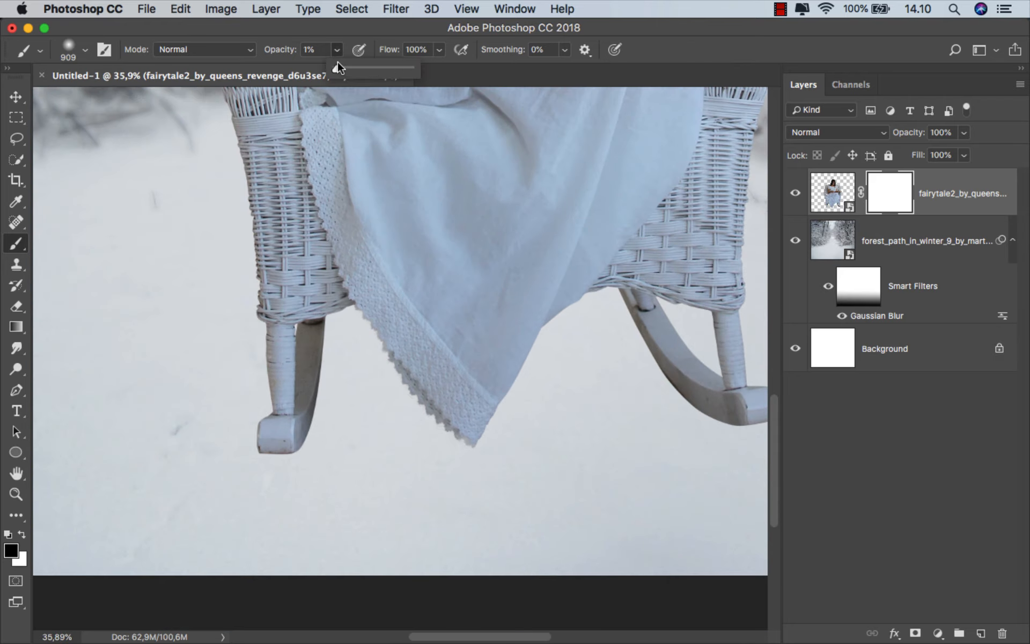
drag(349, 71, 350, 71)
mouse_move(336, 426)
mouse_down()
mouse_move(229, 431)
mouse_move(335, 441)
mouse_move(274, 462)
mouse_move(251, 454)
mouse_move(344, 446)
mouse_move(285, 464)
mouse_move(237, 457)
mouse_move(230, 443)
mouse_move(301, 454)
mouse_move(352, 449)
mouse_up()
scroll(275, 460, up, 4)
click(333, 438)
key(5)
drag(344, 449, 337, 450)
mouse_move(263, 458)
mouse_down()
mouse_move(364, 450)
mouse_move(265, 459)
mouse_move(320, 458)
mouse_move(382, 378)
mouse_move(377, 408)
mouse_move(383, 392)
mouse_move(223, 445)
mouse_move(325, 445)
mouse_up()
Fade the lower edge of the chair's right rocker into the snow on the layer mask with the 50% opacity brush
scroll(242, 418, down, 4)
drag(431, 473, 166, 498)
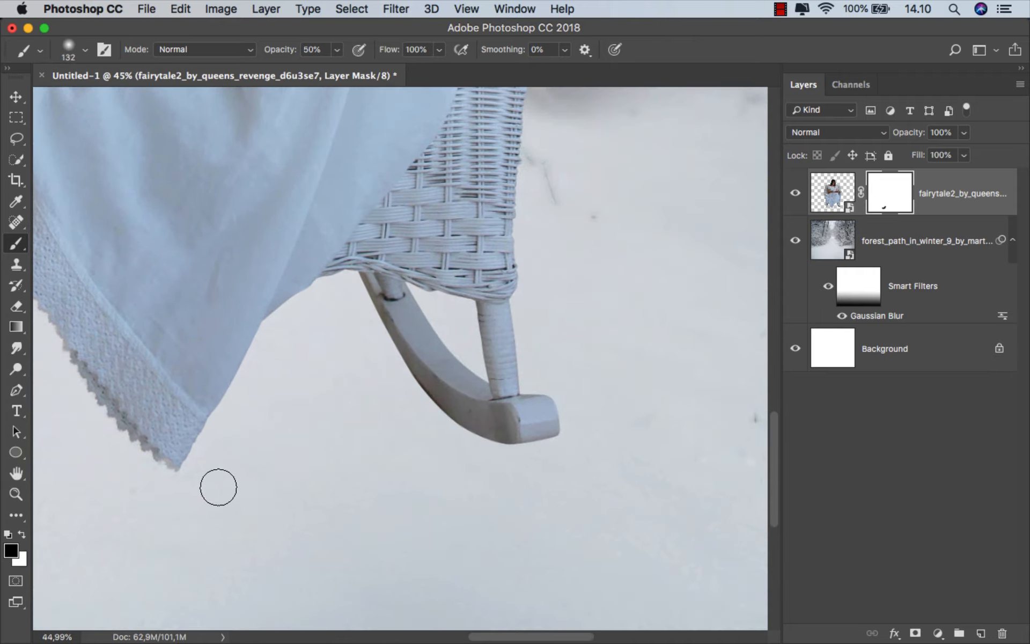
mouse_move(564, 443)
mouse_down()
mouse_move(528, 448)
mouse_move(594, 446)
mouse_move(547, 448)
mouse_up()
mouse_move(487, 449)
mouse_down()
mouse_move(591, 441)
mouse_move(490, 443)
mouse_move(550, 445)
mouse_move(425, 428)
mouse_move(491, 448)
mouse_move(446, 433)
mouse_up()
drag(402, 404, 421, 404)
mouse_move(413, 403)
mouse_down()
mouse_move(455, 428)
mouse_move(561, 432)
mouse_move(434, 422)
mouse_move(392, 390)
mouse_move(392, 399)
mouse_up()
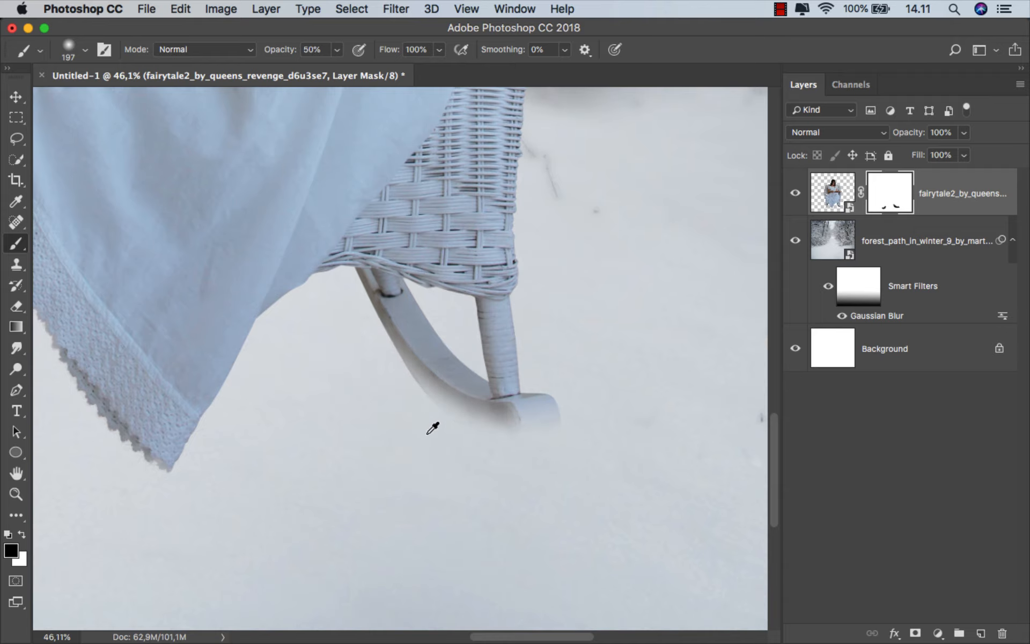
scroll(429, 425, down, 1)
key(super+0)
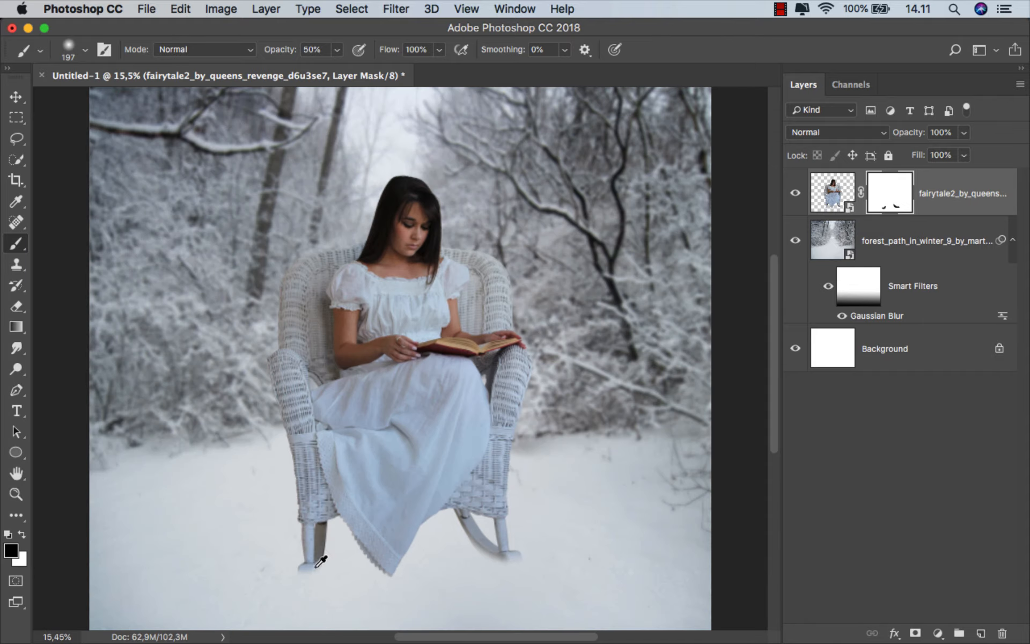
scroll(320, 561, up, 3)
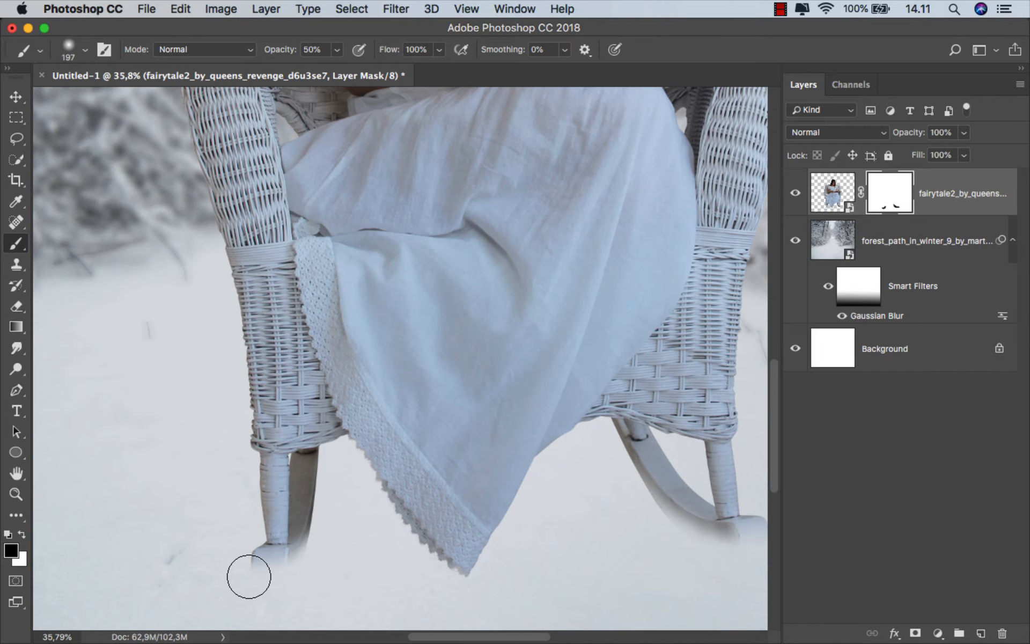
key(super+0)
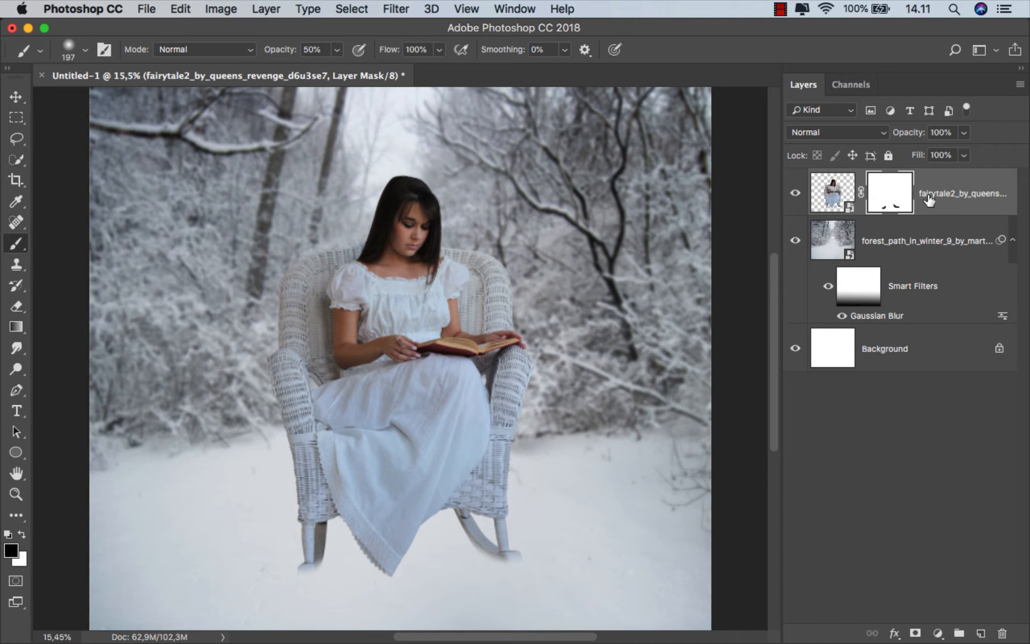
Clip a Selective Color adjustment to the woman's layer with Black at -100% for the Whites, and compare the image with and without it
key(super+2)
key(v)
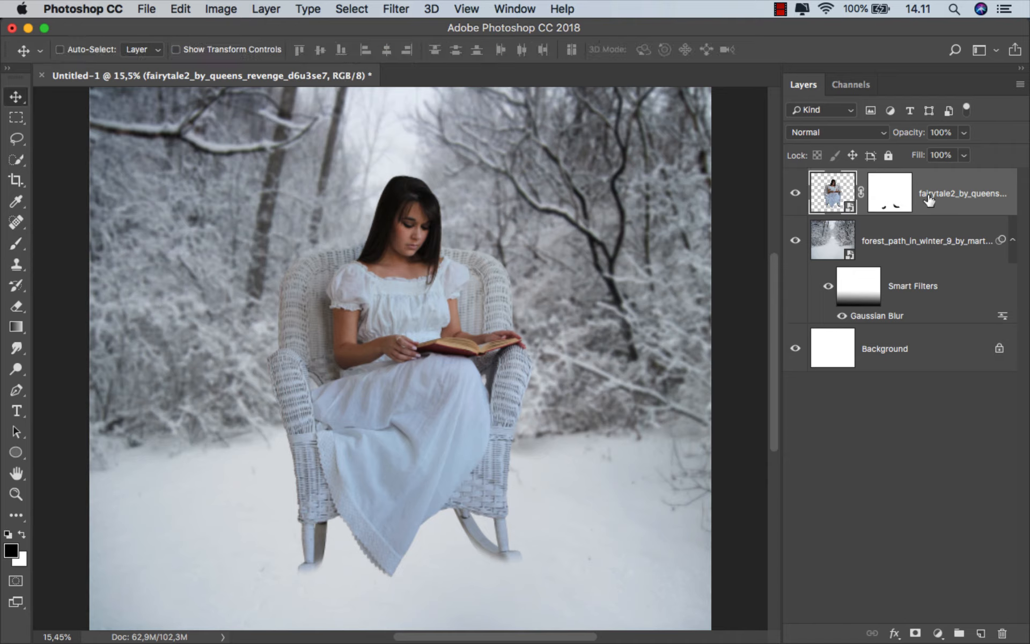
click(938, 633)
click(942, 601)
click(665, 554)
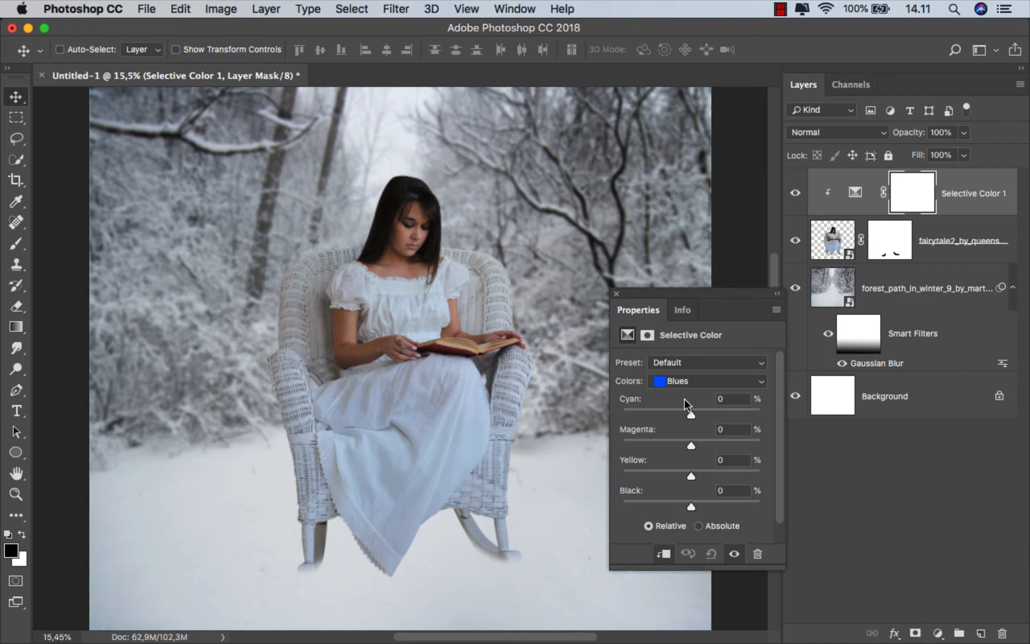
click(689, 381)
click(689, 405)
drag(691, 509, 608, 507)
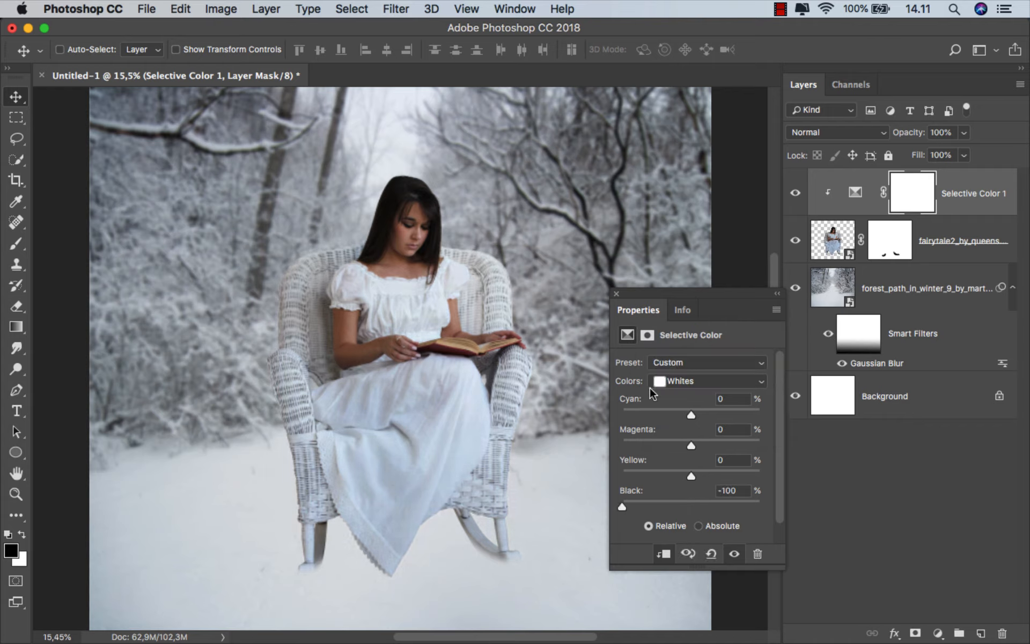
click(616, 295)
click(797, 195)
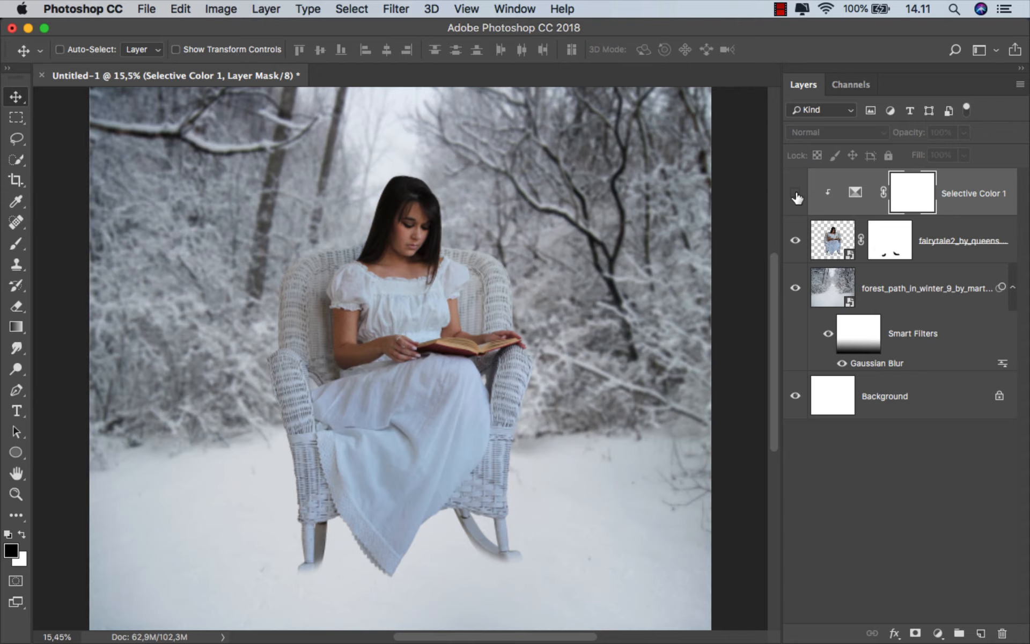
click(797, 195)
click(944, 200)
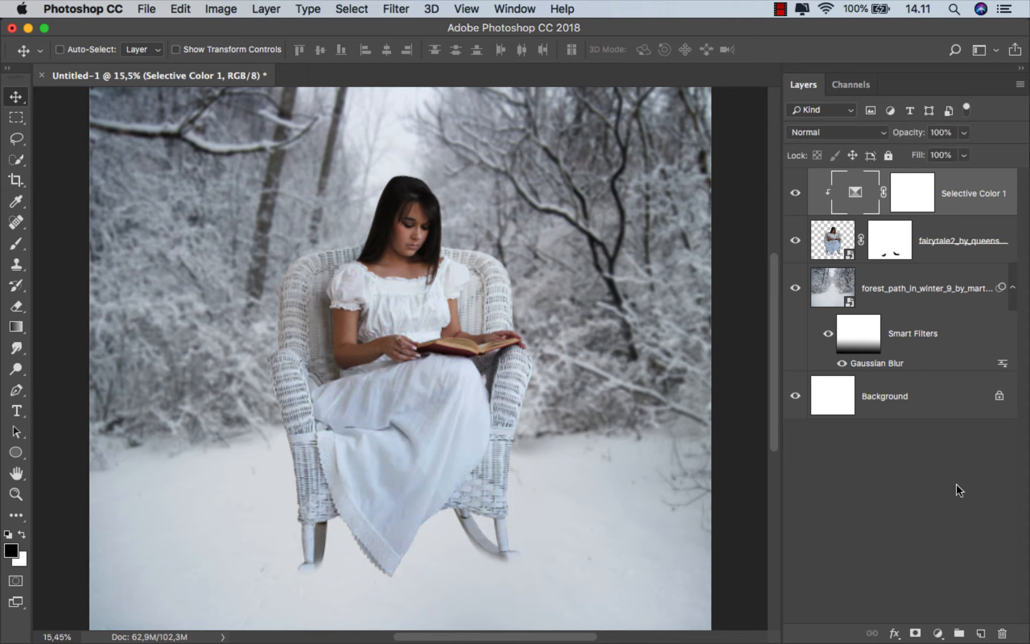
Clip a Hue/Saturation adjustment above Selective Color and slightly lower the saturation of the Reds
click(938, 635)
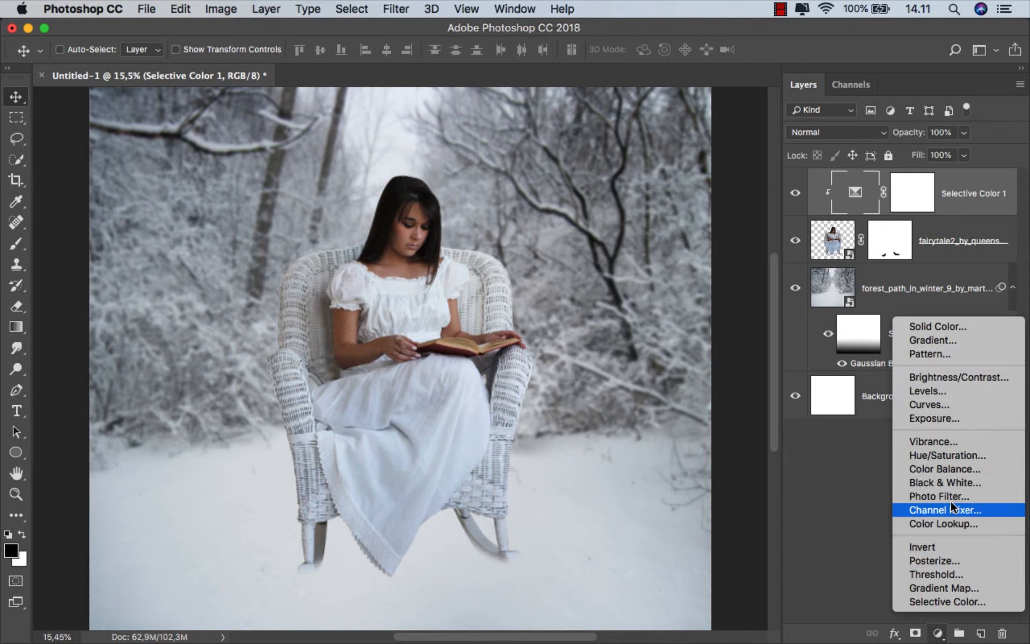
click(966, 457)
click(666, 554)
click(674, 381)
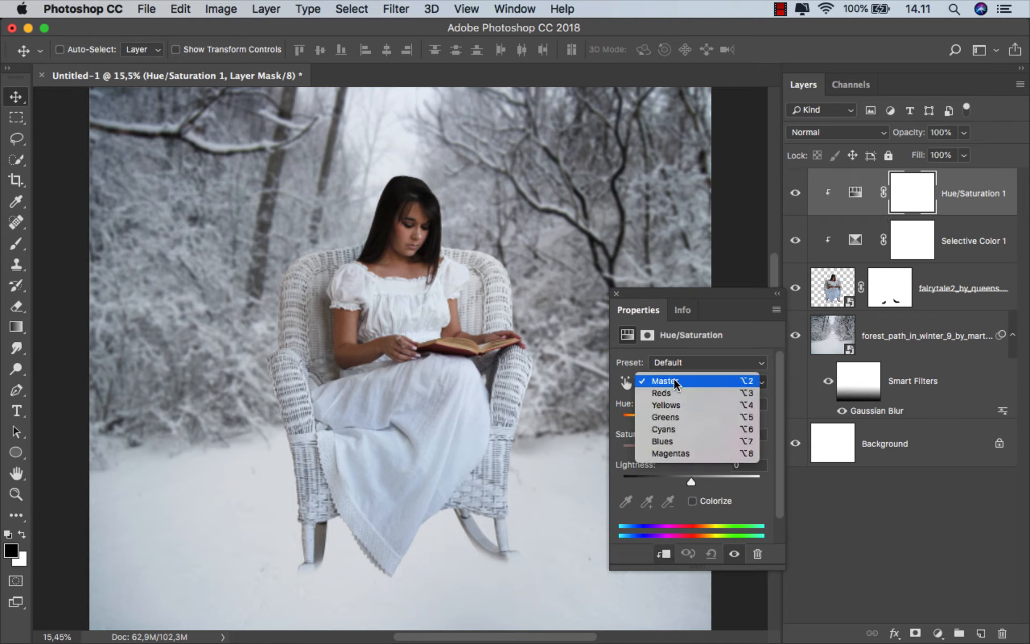
click(678, 391)
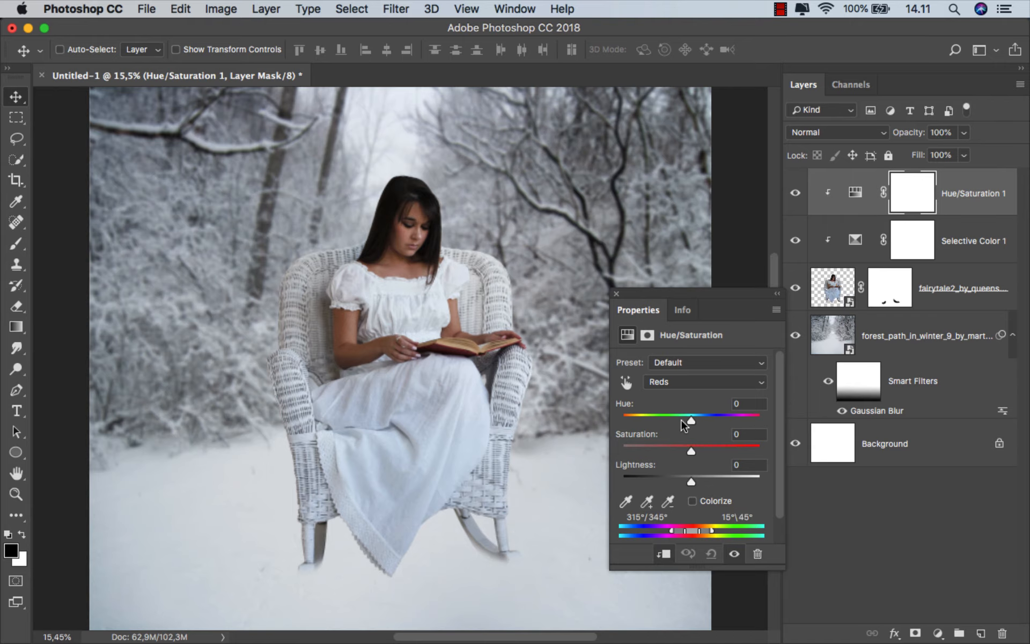
mouse_move(691, 447)
mouse_down()
mouse_move(760, 448)
mouse_move(680, 450)
mouse_up()
Set the Blues saturation to -100 in the Hue/Saturation adjustment and compare the image with and without it
click(679, 381)
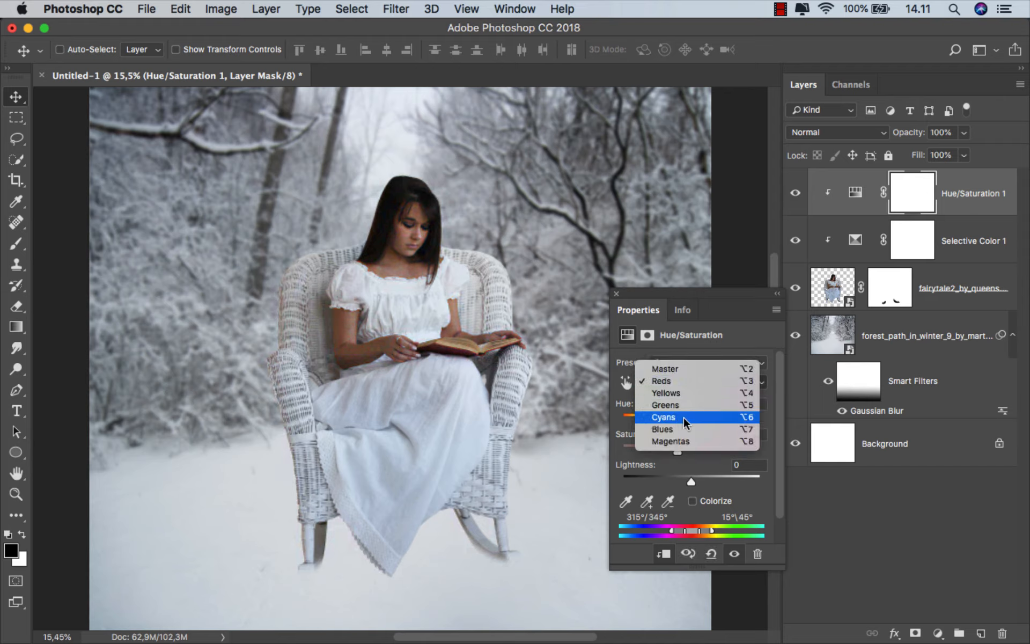
click(684, 429)
drag(693, 446, 663, 457)
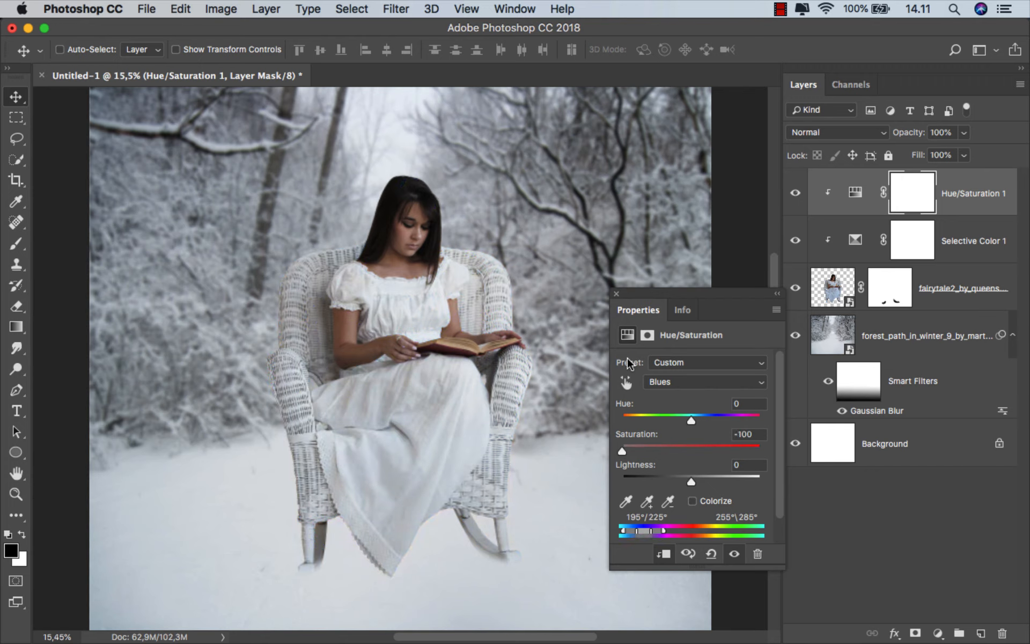
click(617, 294)
click(794, 195)
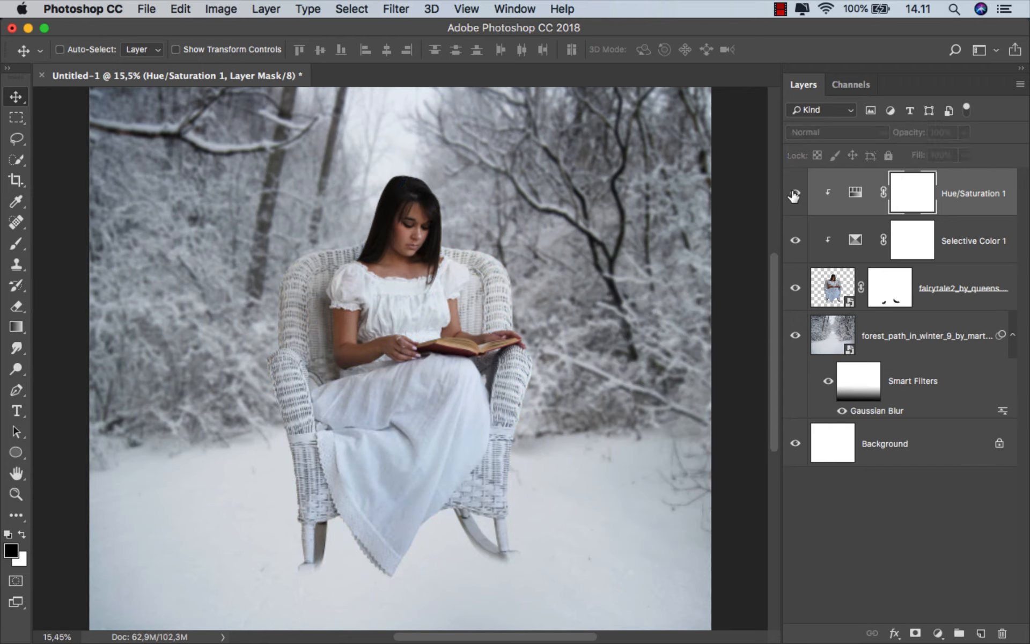
click(796, 195)
click(955, 199)
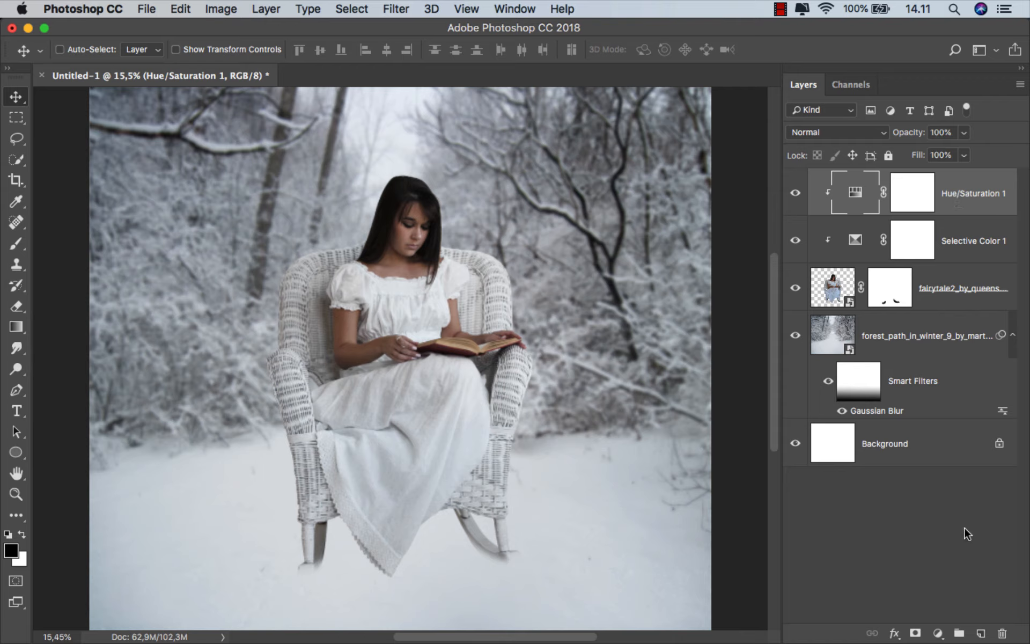
Add a new empty layer clipped above Hue/Saturation, set its blend mode to Multiply, and ready the Brush tool for the woman's head area
click(981, 633)
right_click(889, 240)
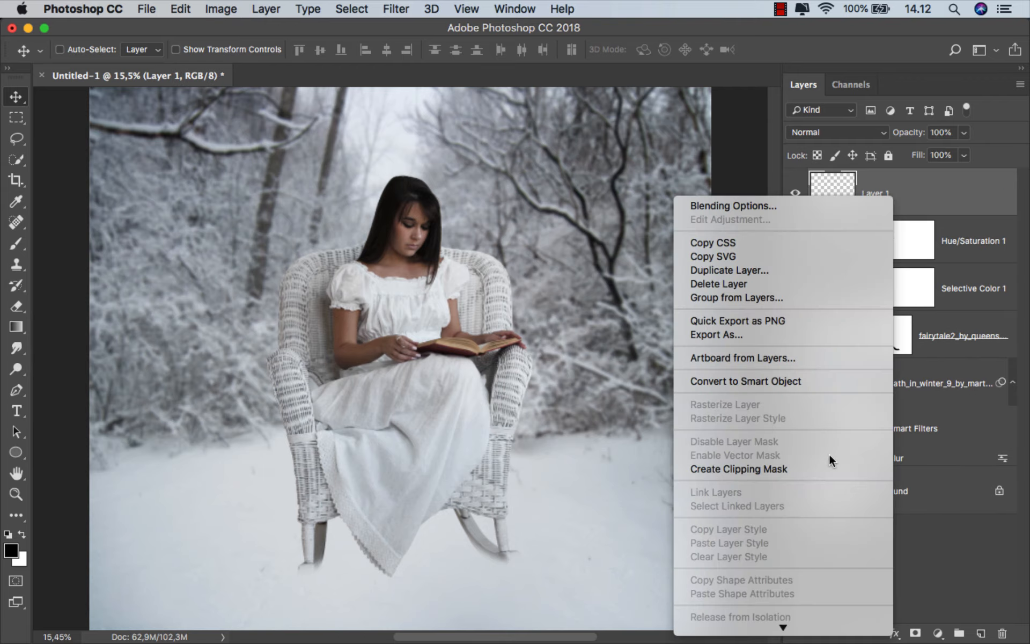
click(829, 468)
click(836, 132)
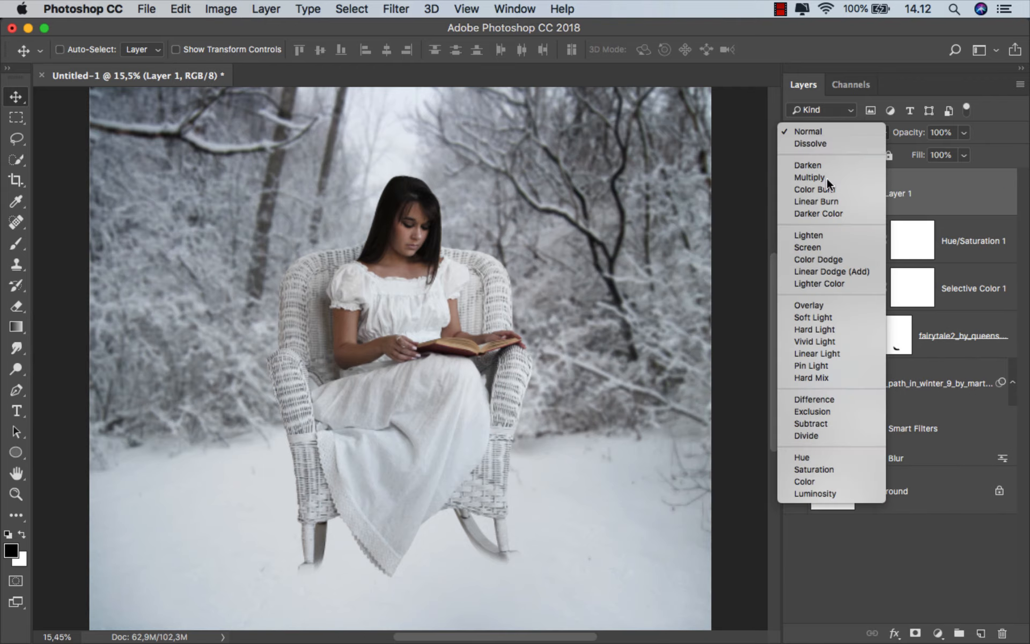
click(810, 177)
click(16, 243)
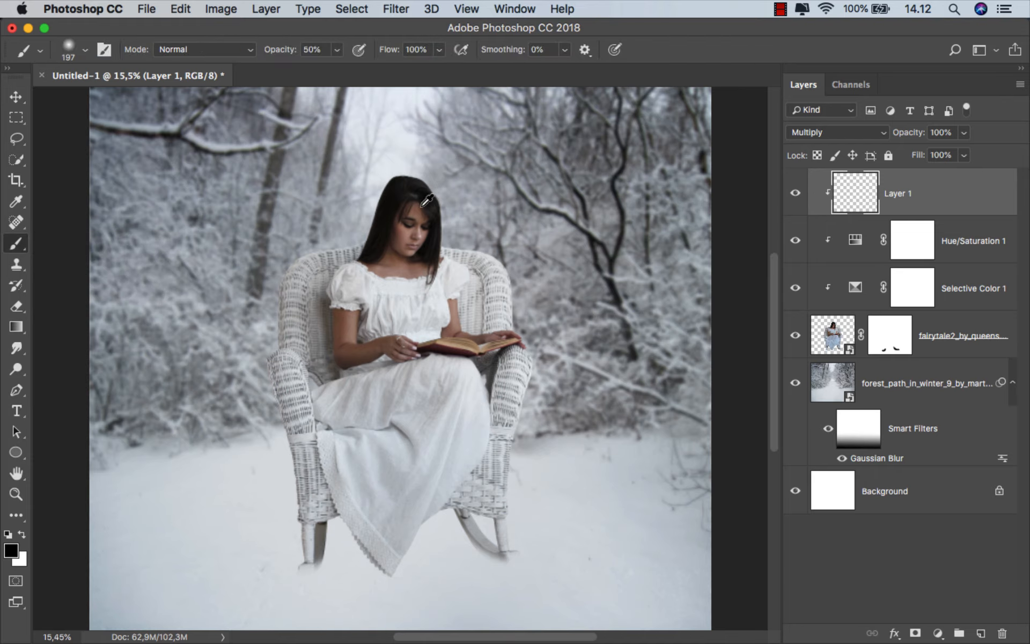
scroll(427, 200, up, 5)
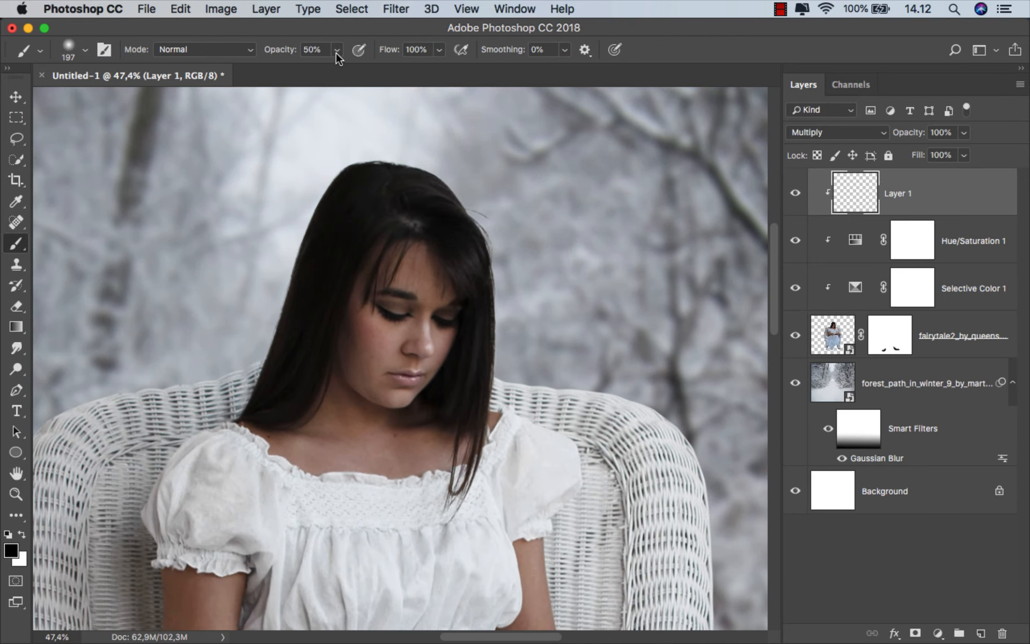
Set the brush opacity to 22%, shade the outer edges of the woman's hair on the Multiply layer, and compare the image without it
drag(336, 53, 312, 68)
drag(323, 216, 326, 216)
alt+click(271, 368)
scroll(277, 328, up, 1)
drag(275, 328, 268, 330)
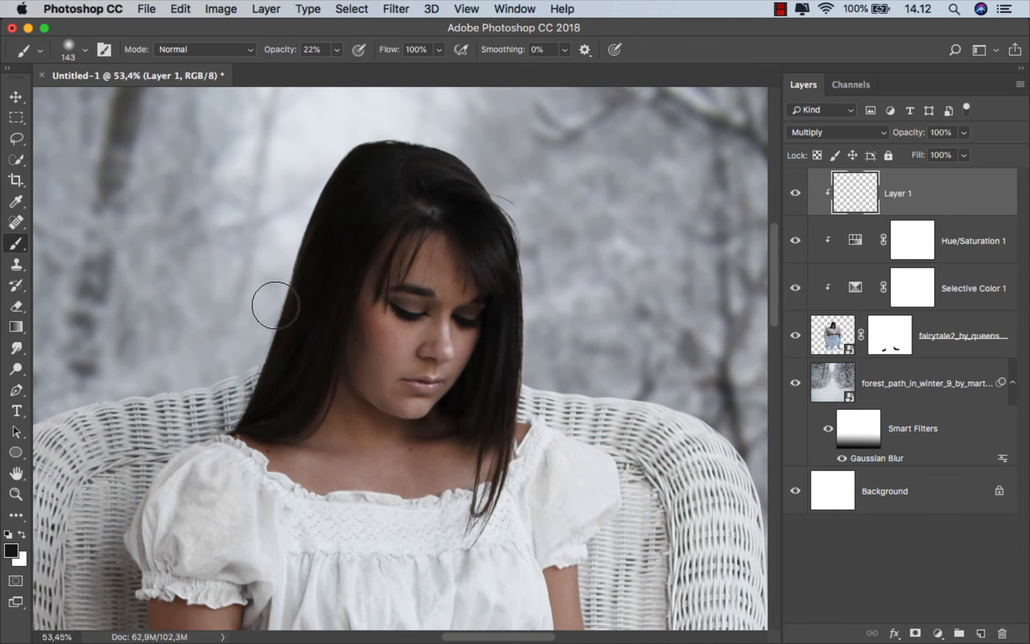
mouse_move(493, 186)
mouse_down()
mouse_move(516, 222)
mouse_move(531, 351)
mouse_up()
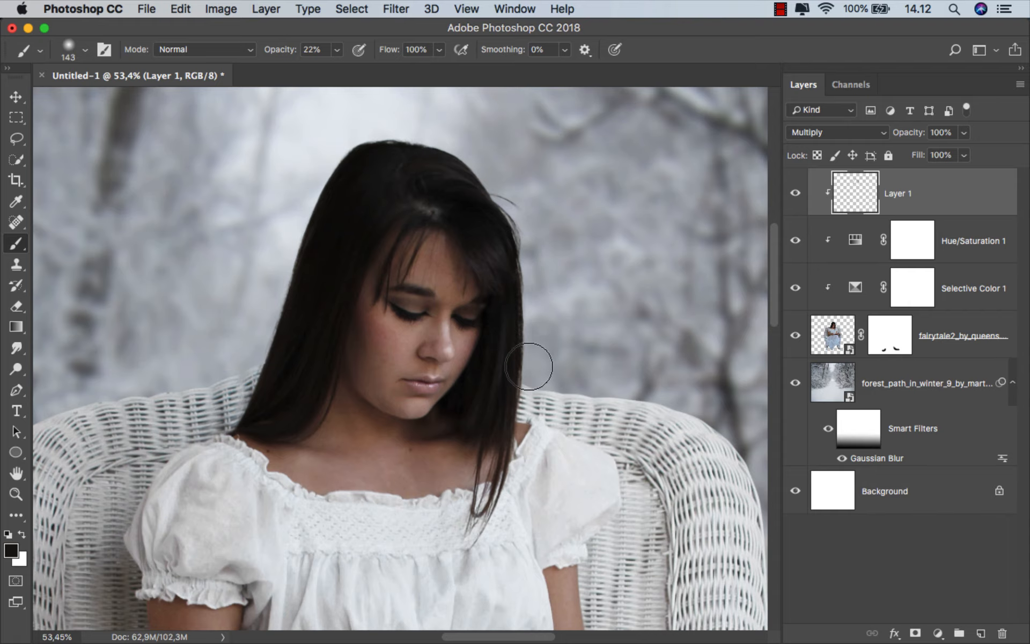
scroll(525, 361, down, 3)
scroll(514, 307, down, 3)
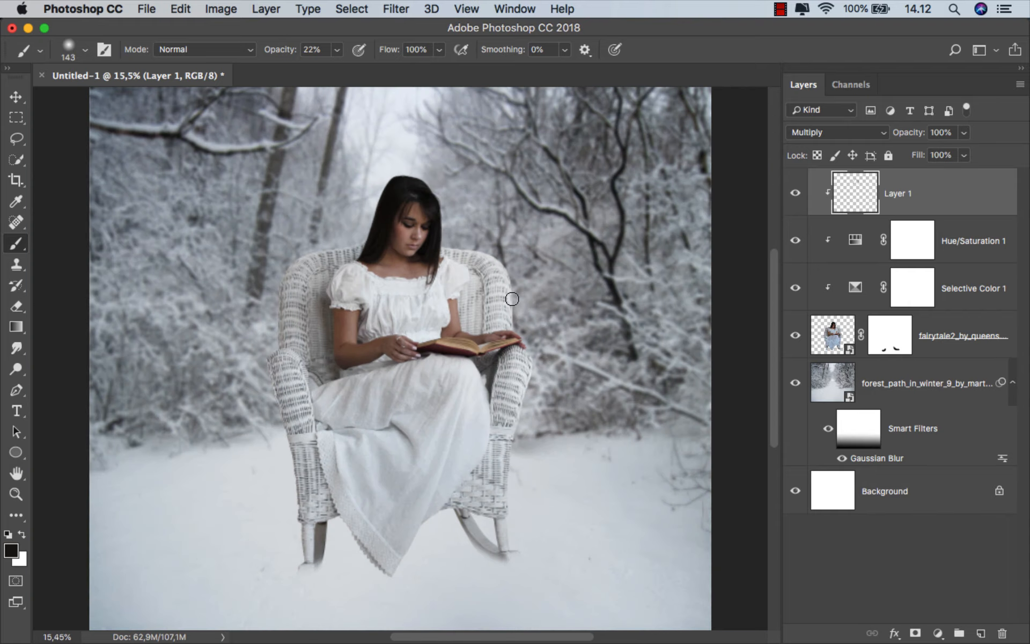
click(795, 196)
Clip an Exposure adjustment with Exposure at -3.10 to the forest background layer, and compare the image with and without it
click(913, 384)
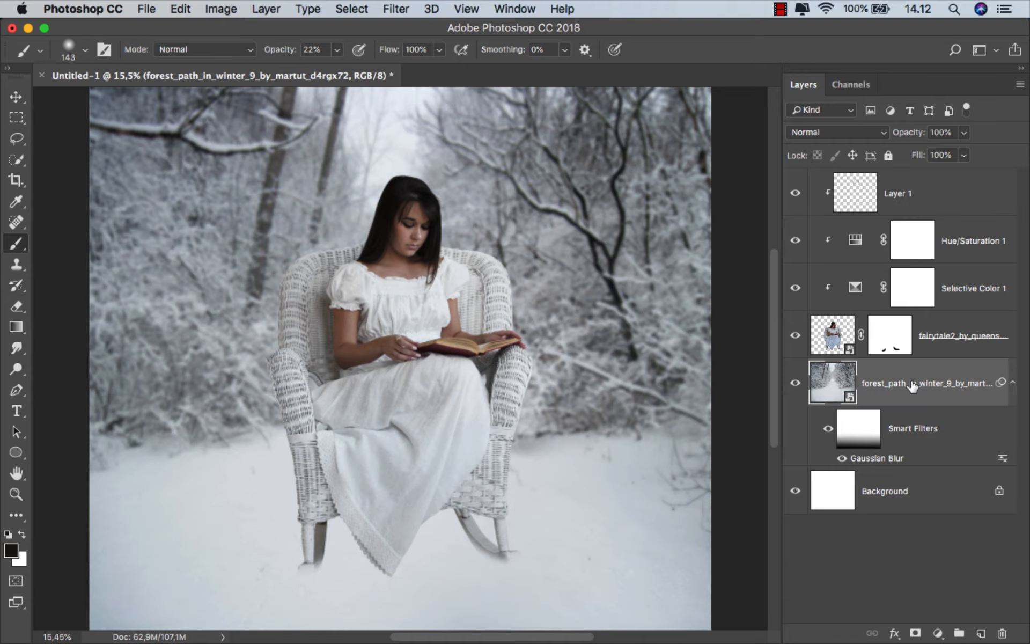
click(799, 382)
click(800, 383)
click(938, 634)
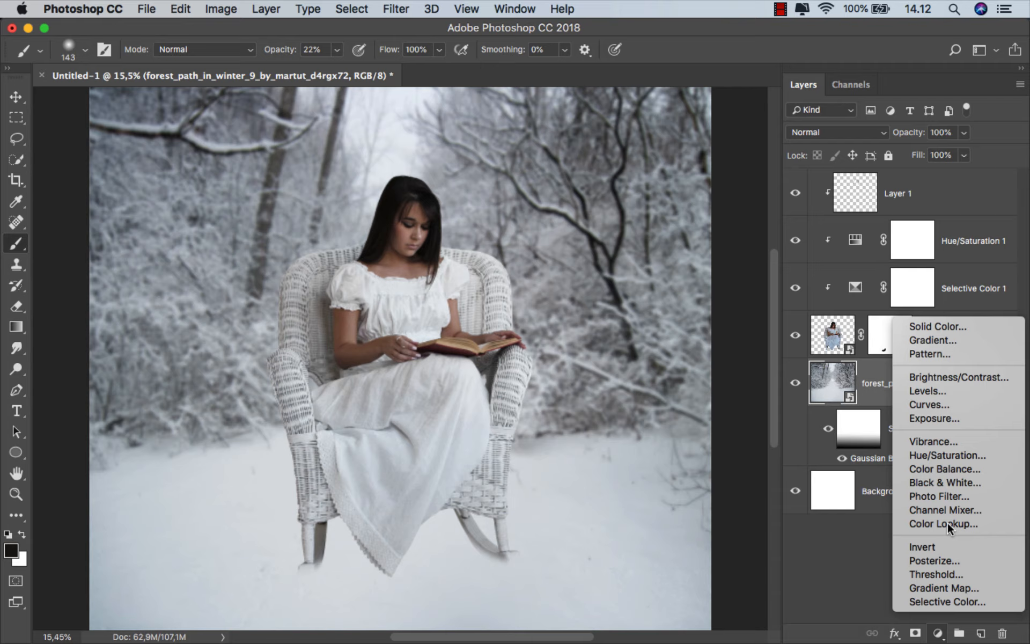
click(947, 418)
click(671, 550)
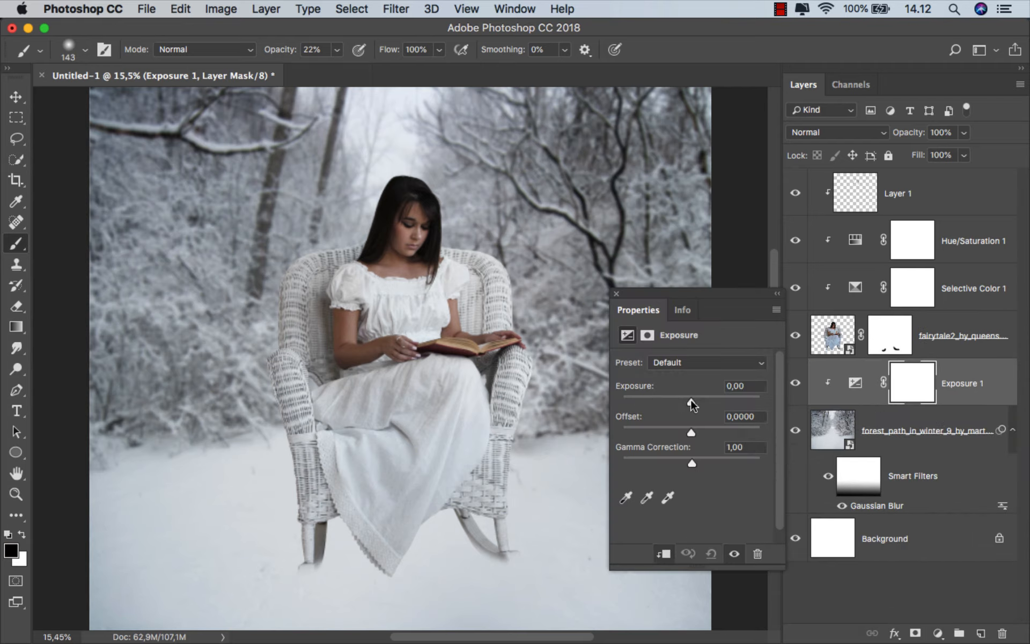
drag(691, 399, 667, 400)
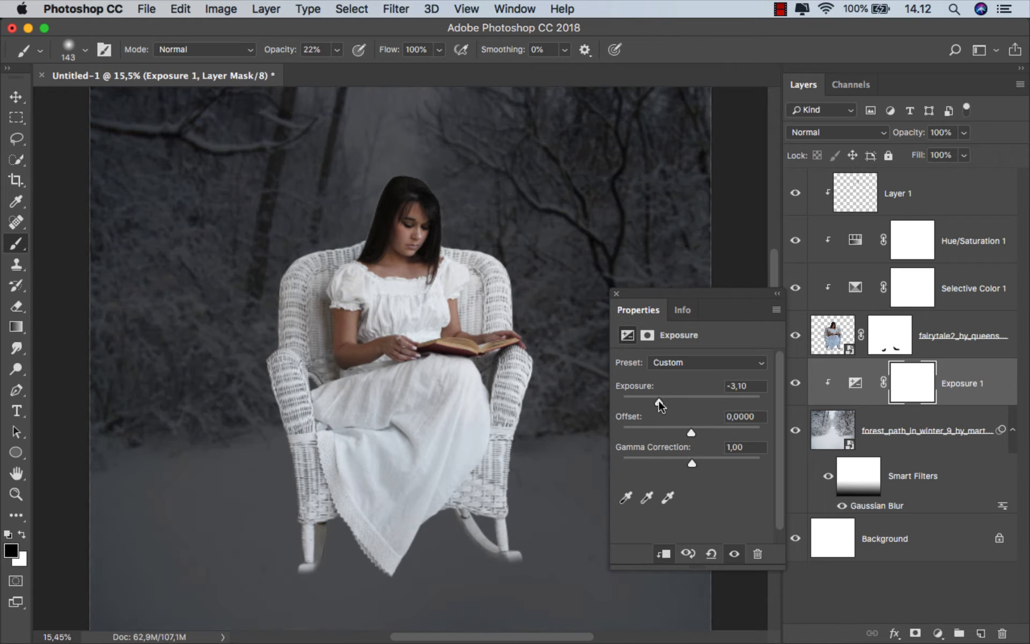
click(616, 294)
click(795, 384)
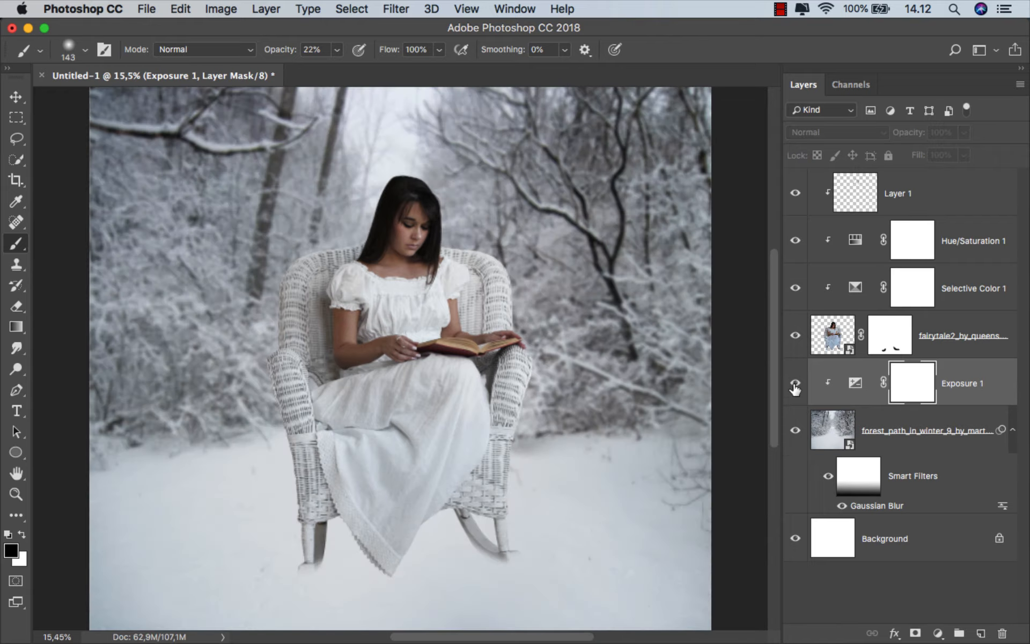
click(796, 384)
Add a Gradient fill layer above the forest's Exposure adjustment, with Radial style, Reverse enabled and Scale at 333%
click(956, 385)
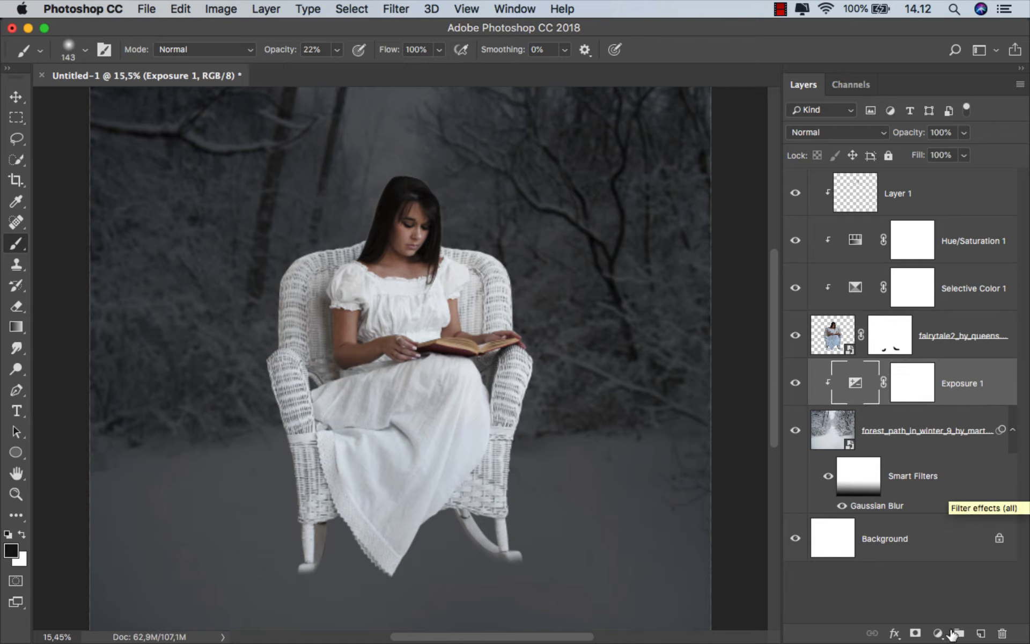
click(938, 634)
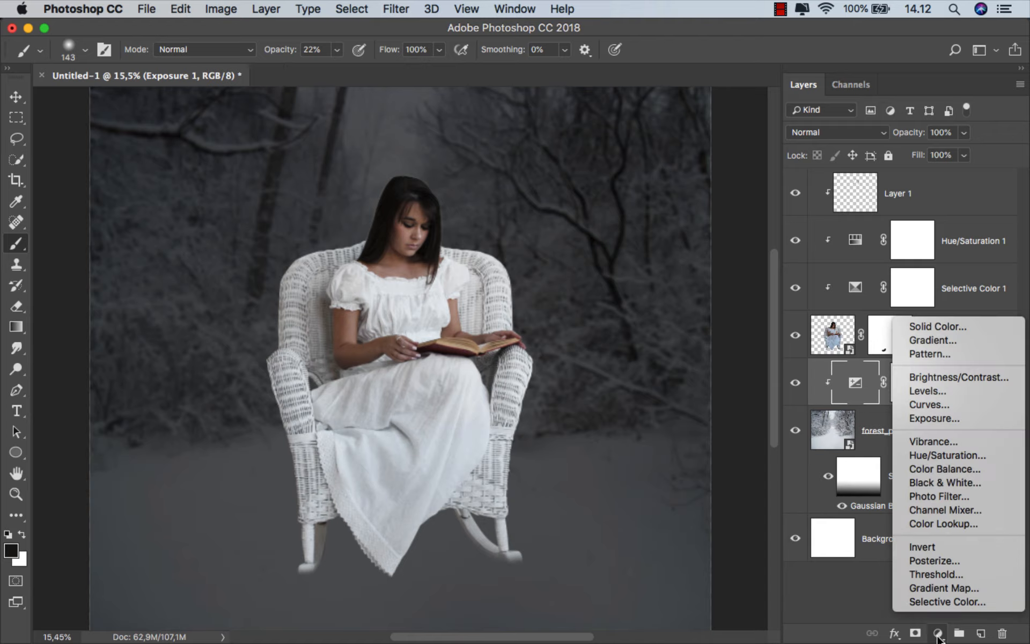
click(960, 340)
click(655, 324)
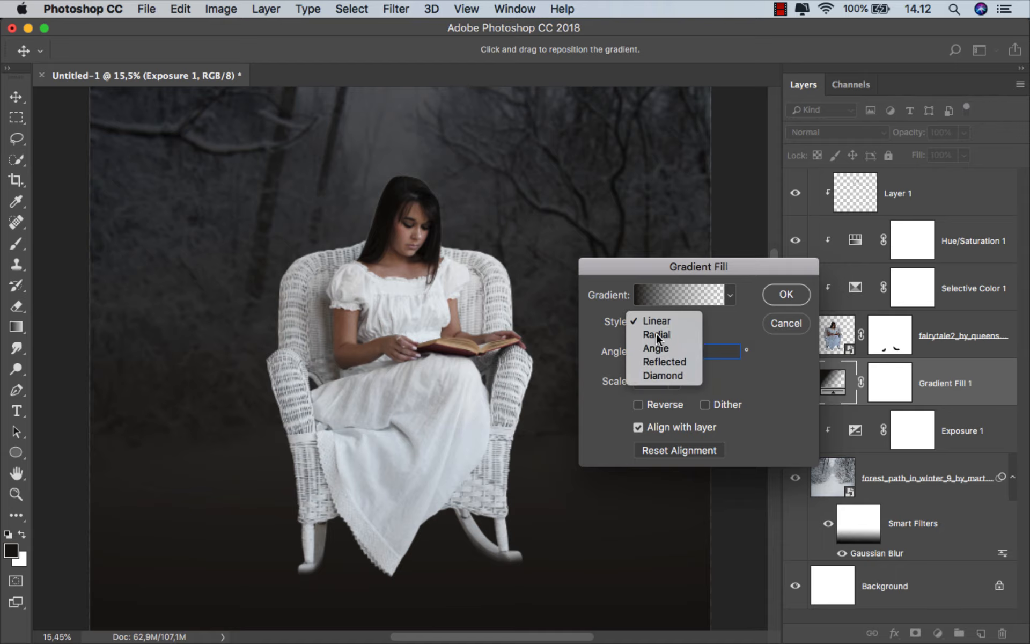
click(646, 400)
click(638, 405)
drag(654, 384, 638, 380)
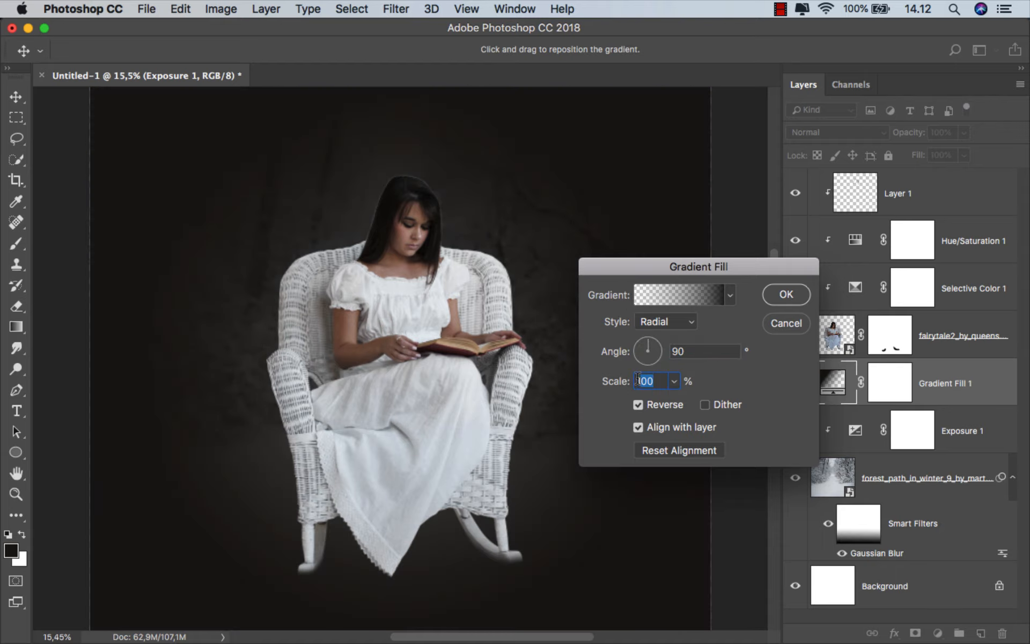
text(333)
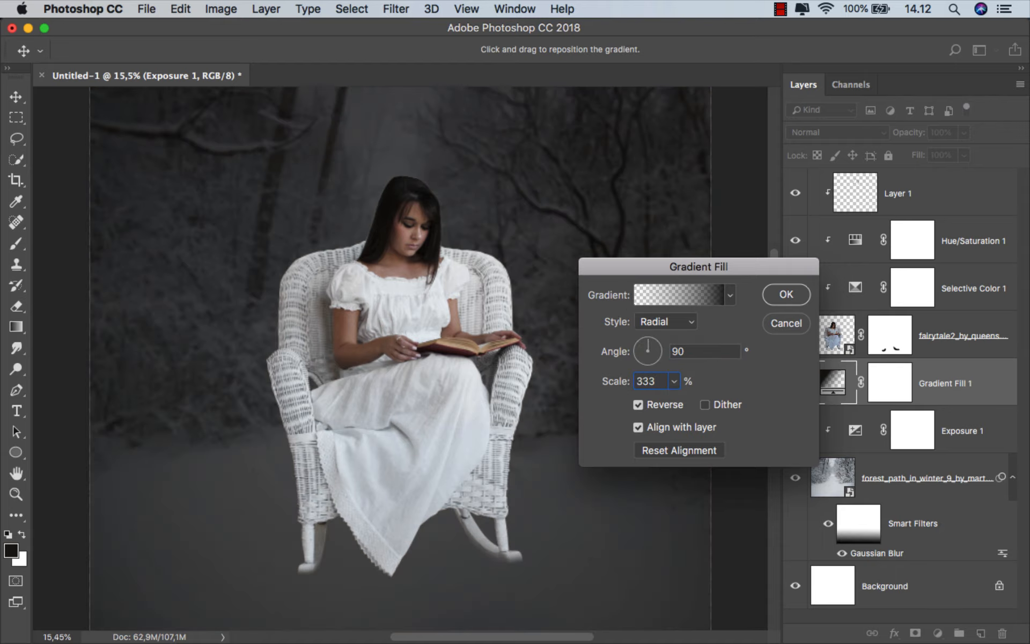
Delete the gradient's end colour stop, set the remaining stop to #212121, accept the fill, and compare the image with and without it
click(692, 299)
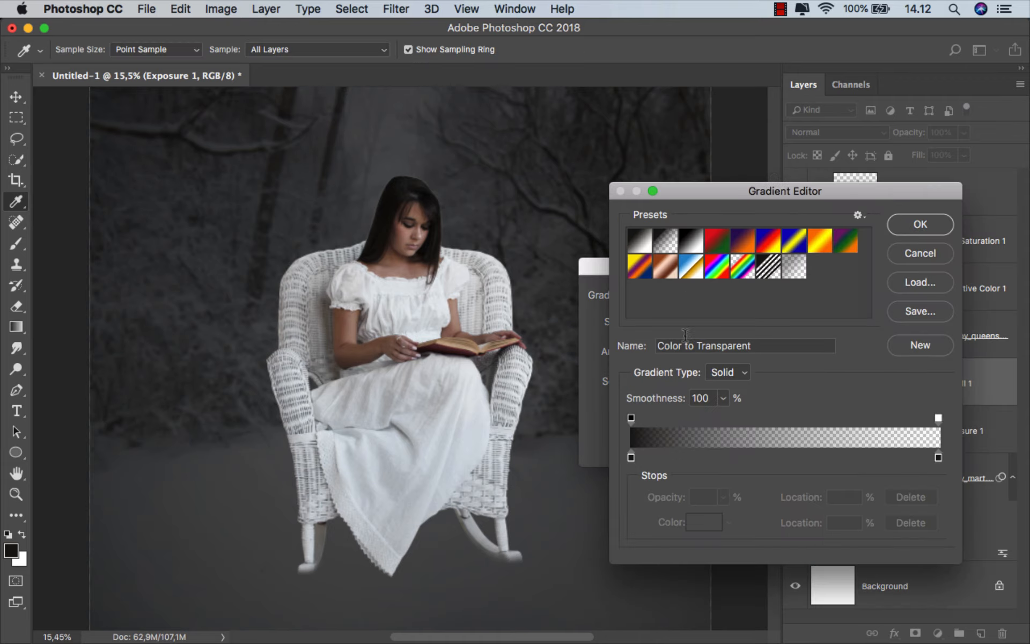
click(938, 456)
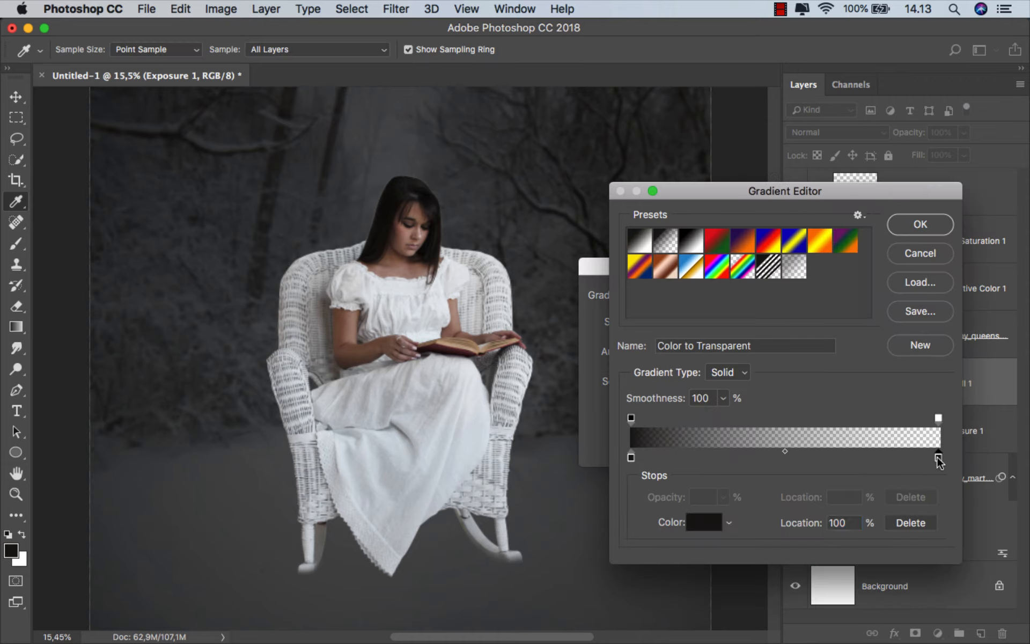
click(910, 523)
click(631, 459)
click(692, 521)
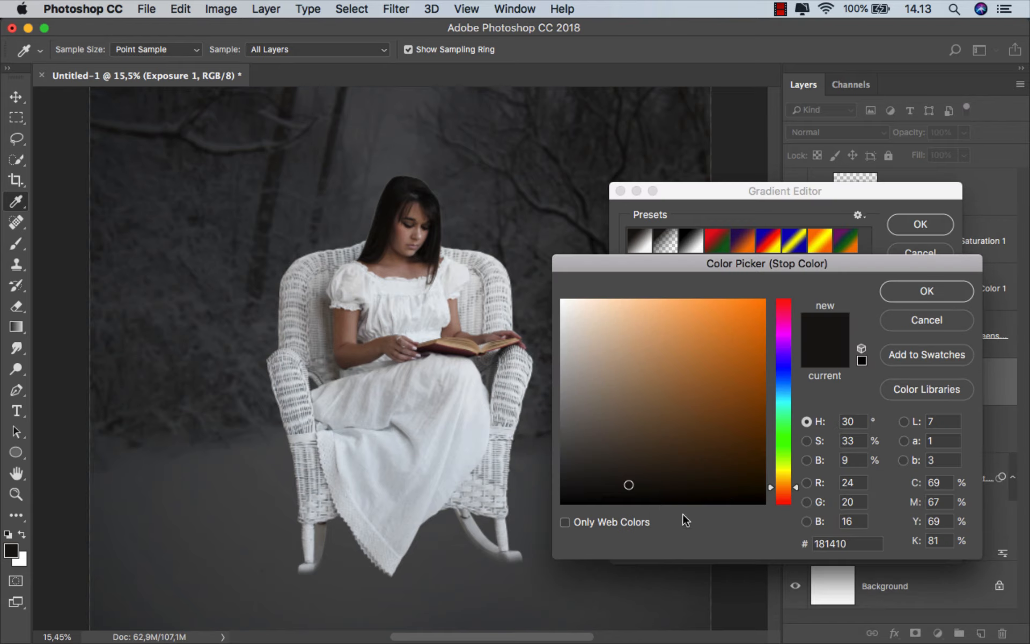
drag(583, 485, 551, 477)
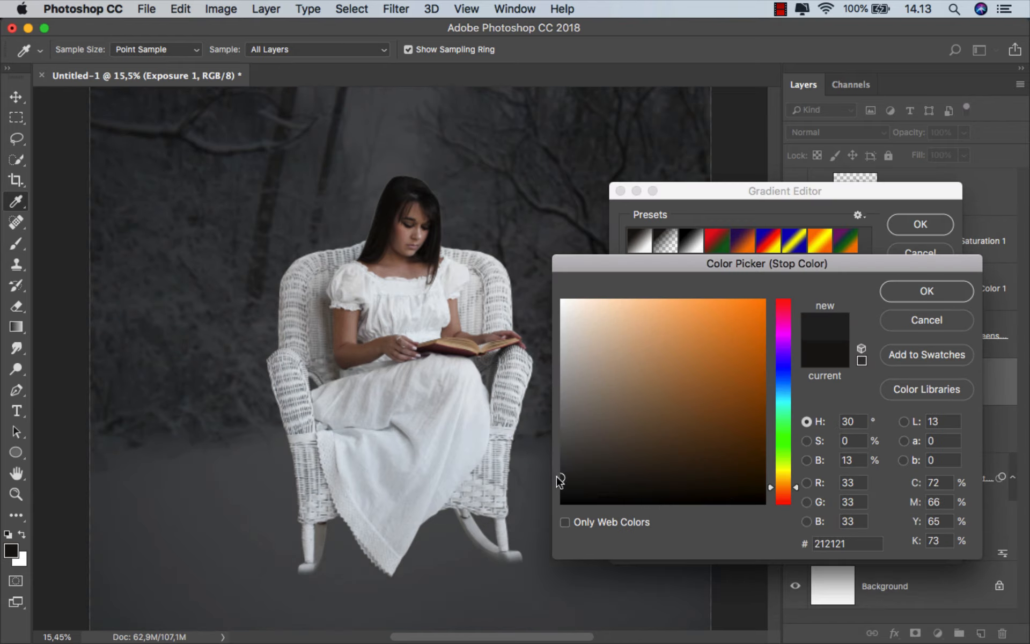
click(927, 291)
click(920, 224)
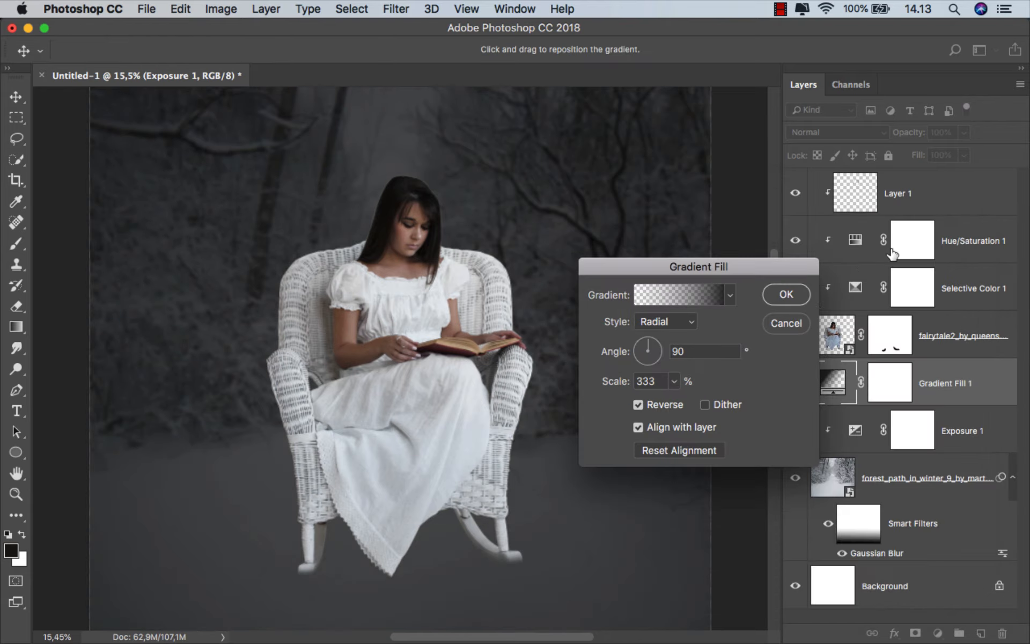
click(787, 294)
click(796, 382)
click(796, 383)
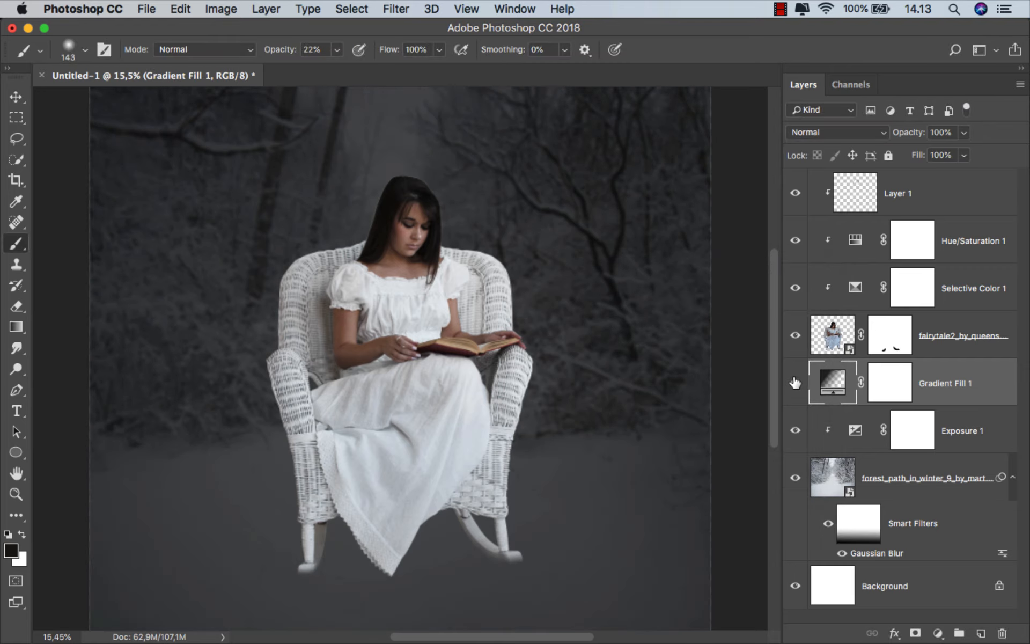
Add a new layer above the gradient fill and paint a soft ground shadow beneath the chair and dress at 6% brush opacity
click(981, 633)
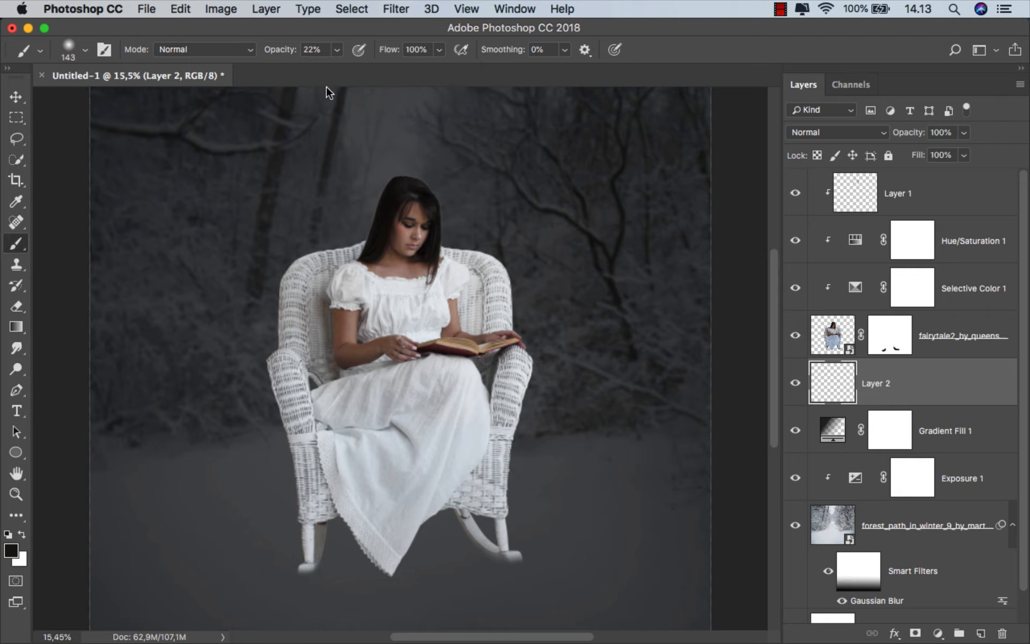
click(336, 51)
scroll(376, 550, up, 6)
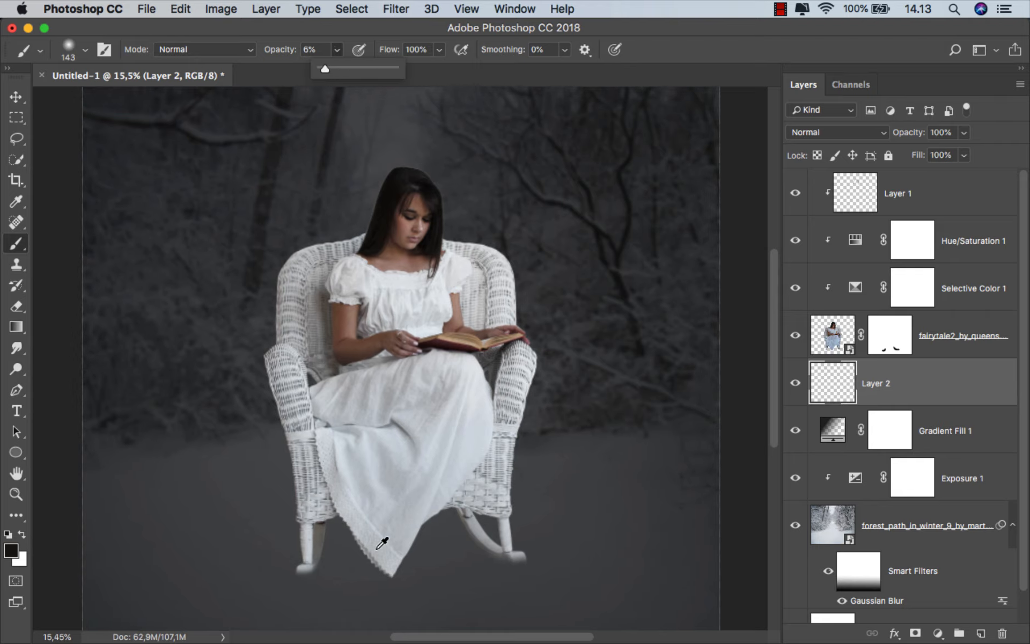
drag(351, 522, 300, 517)
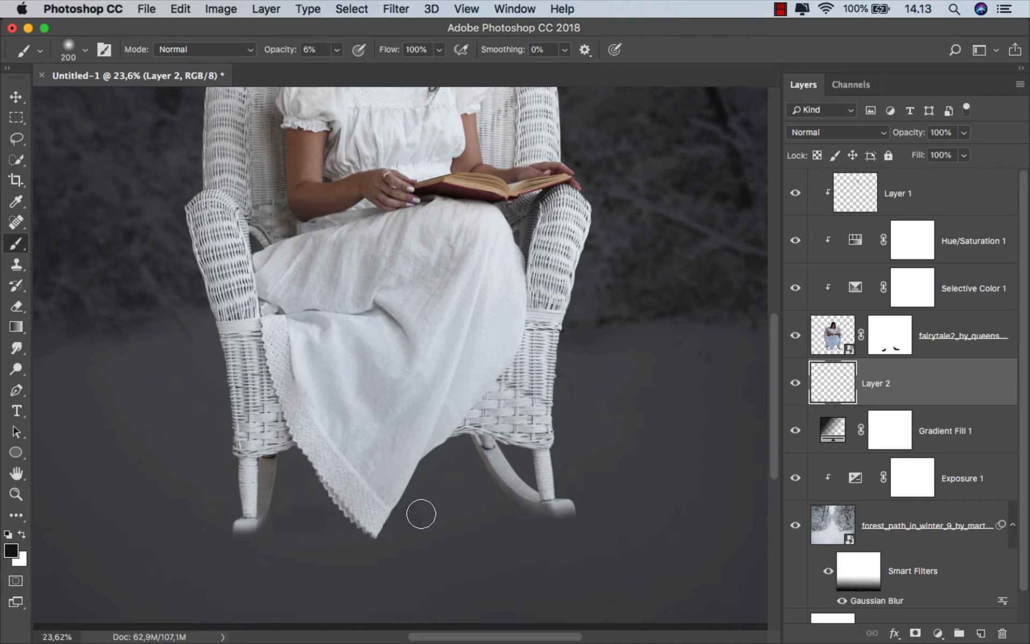
drag(533, 508, 526, 508)
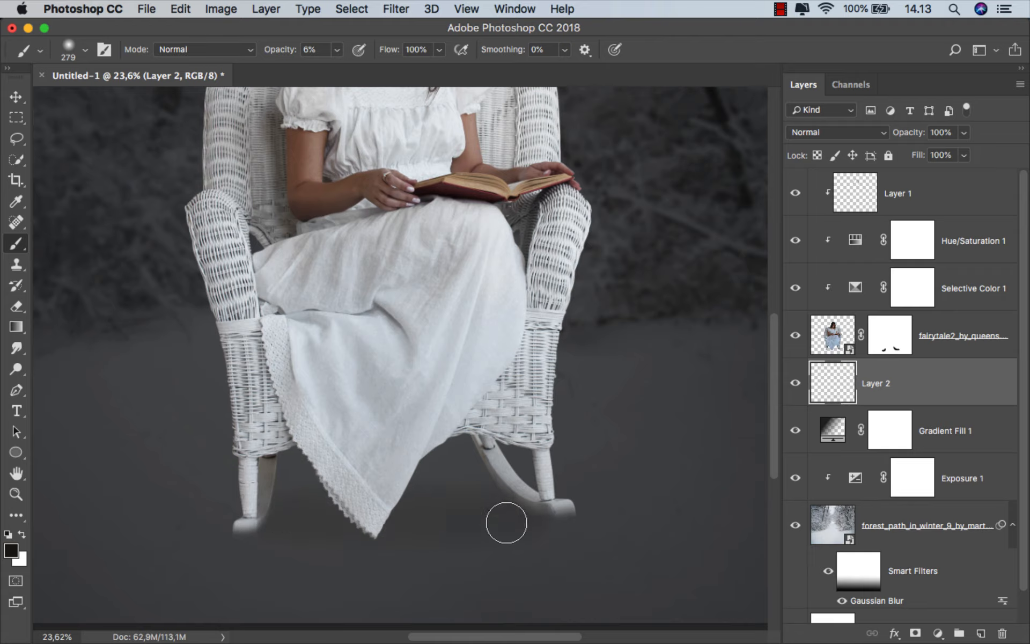
scroll(397, 479, down, 1)
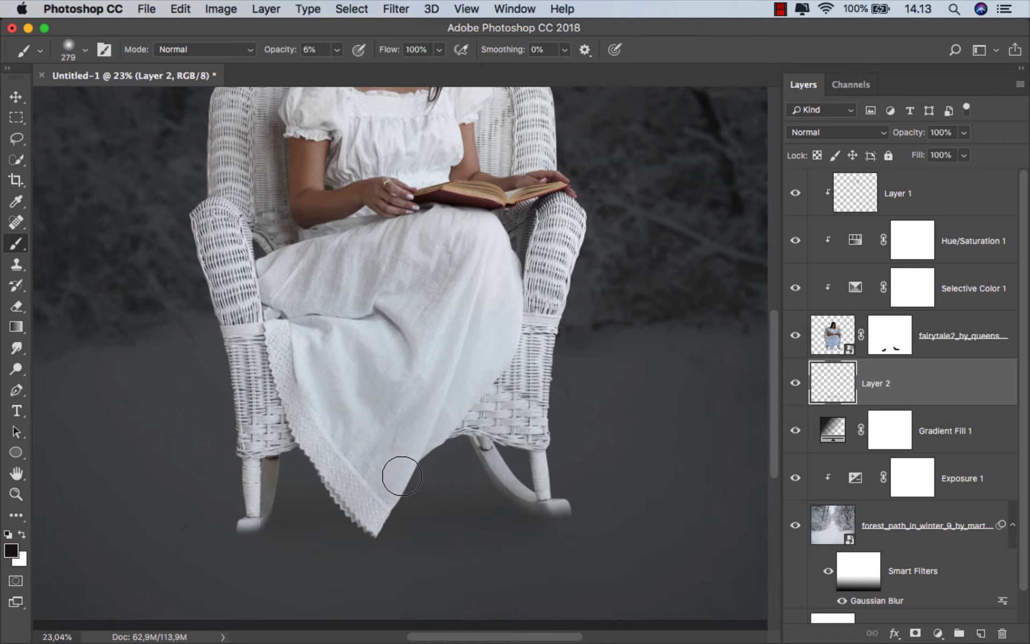
scroll(401, 476, down, 5)
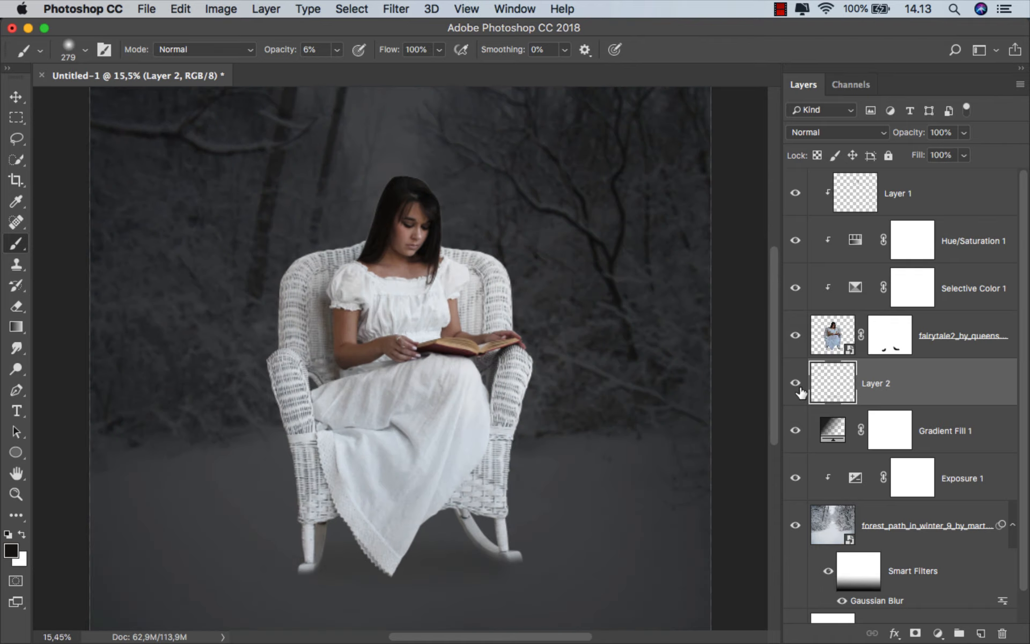
Lower the Fill of the ground shadow layer to 63%
click(964, 155)
drag(966, 175, 945, 180)
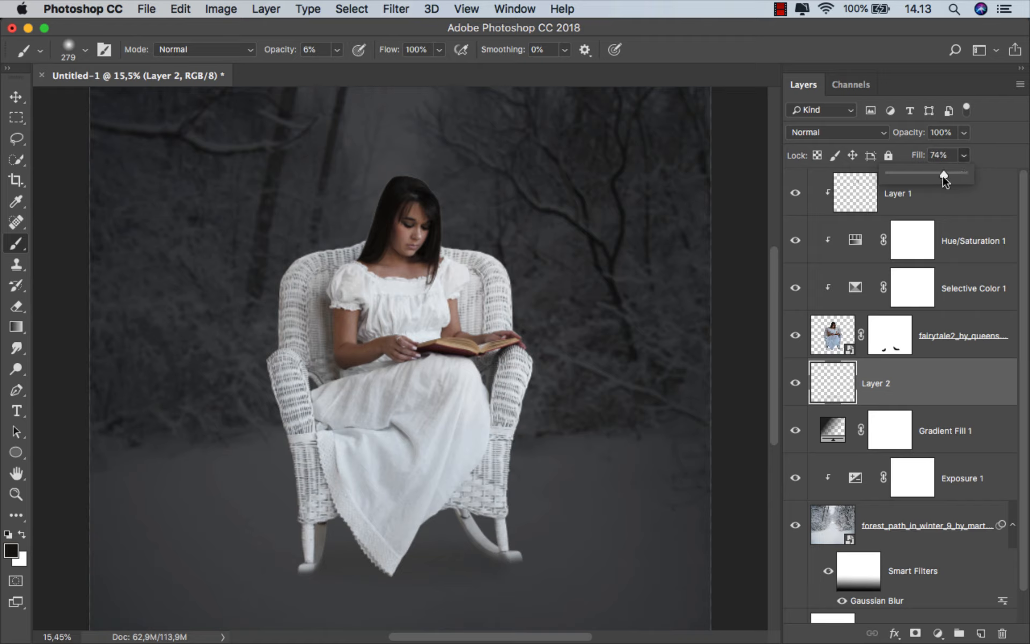
click(918, 390)
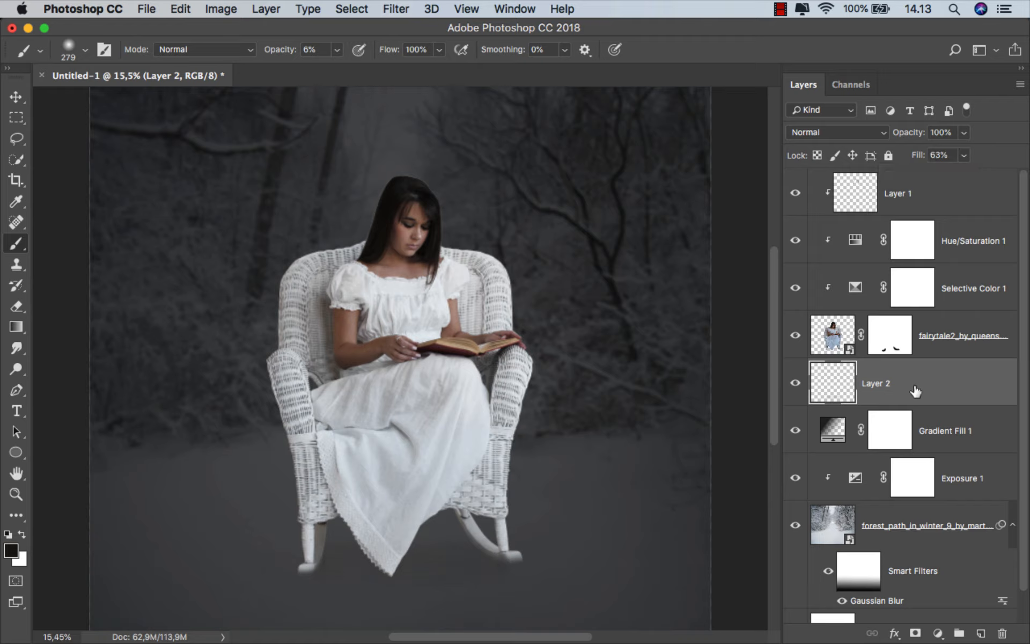
Clip an Exposure adjustment above the woman's Multiply shading layer and set its Exposure to -3.10
click(935, 199)
click(940, 633)
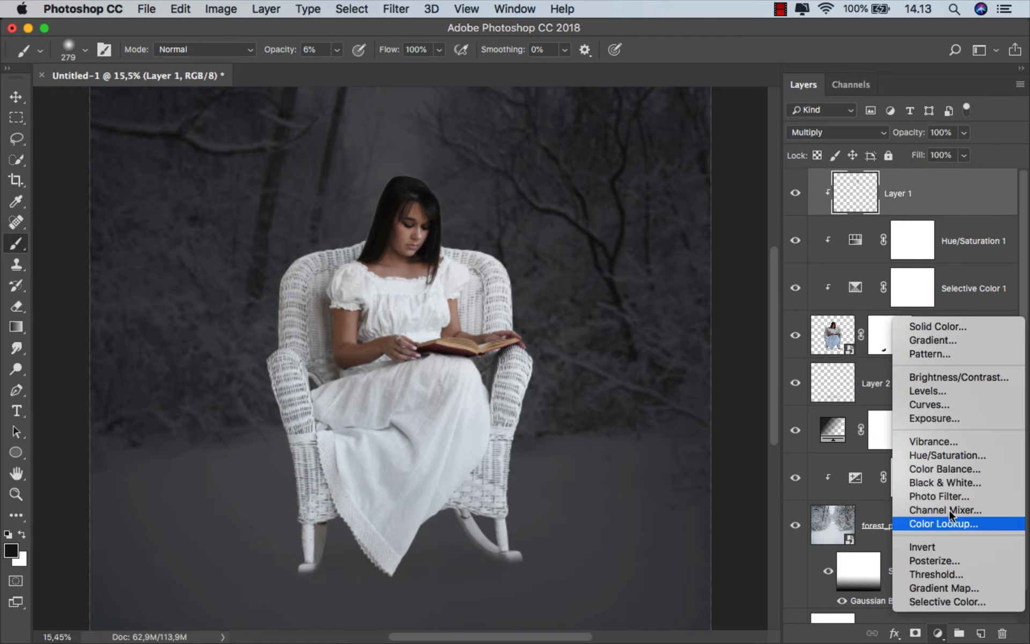
click(960, 417)
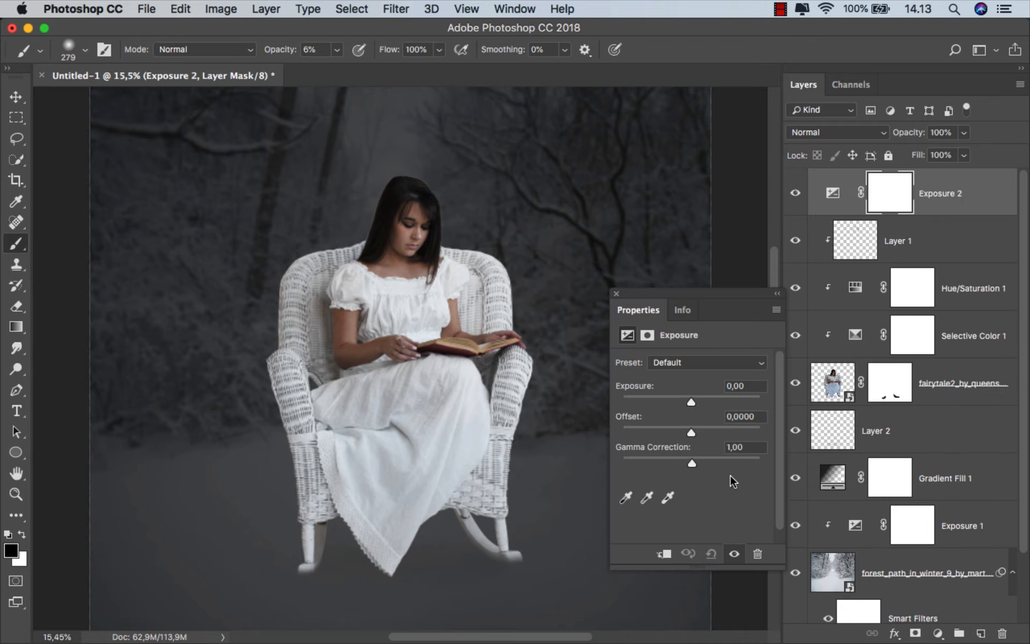
click(665, 552)
drag(692, 398, 659, 399)
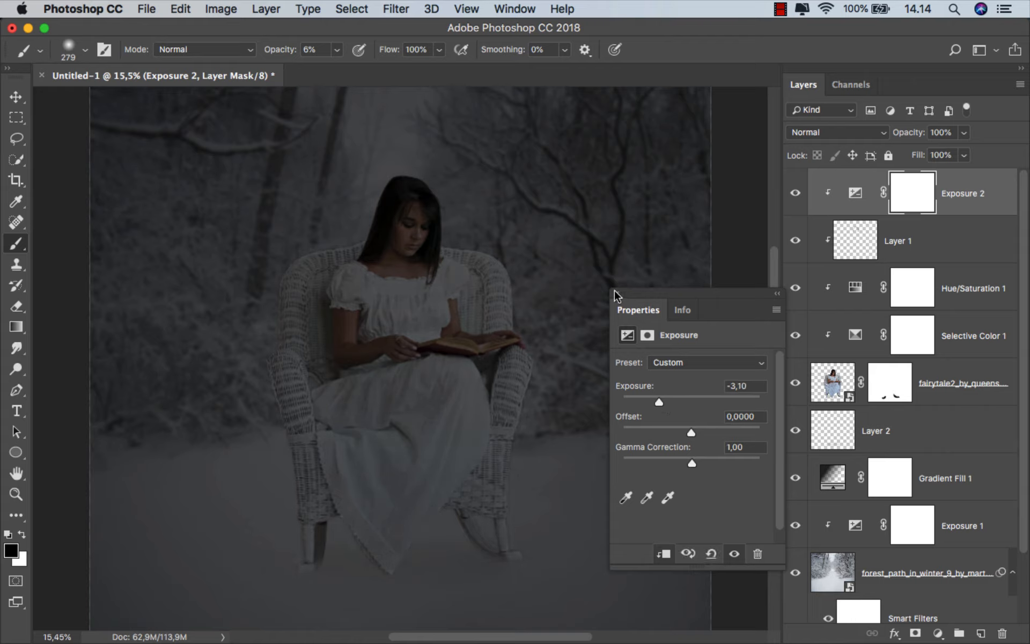
Paint black at 100% brush opacity on the woman's Exposure mask to reveal light on the book, both hands, forearm and puffed sleeve
click(896, 203)
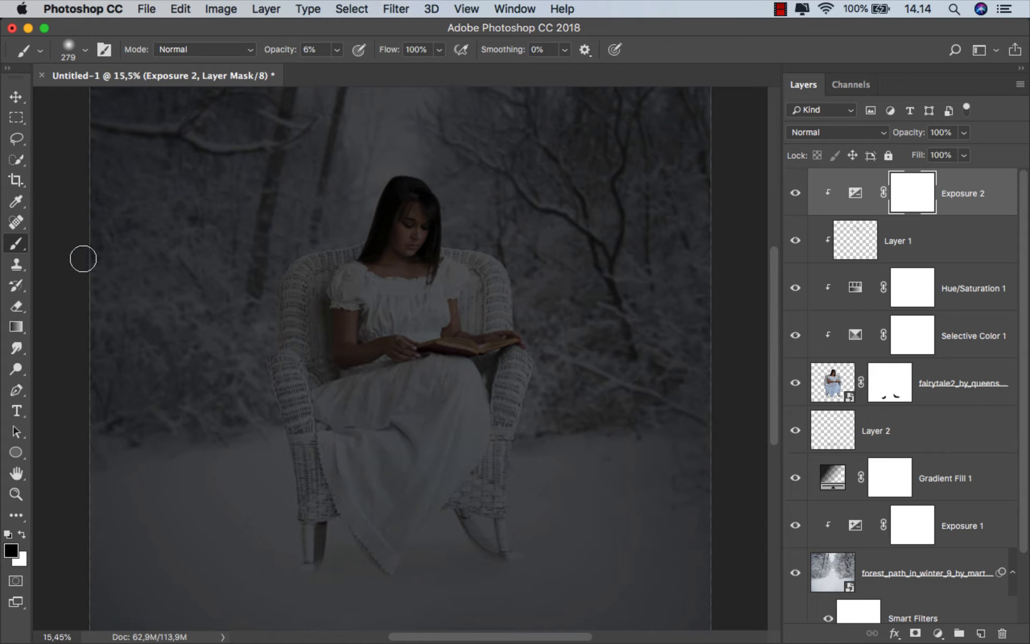
right_click(19, 248)
click(81, 244)
scroll(450, 339, up, 1)
scroll(455, 333, up, 3)
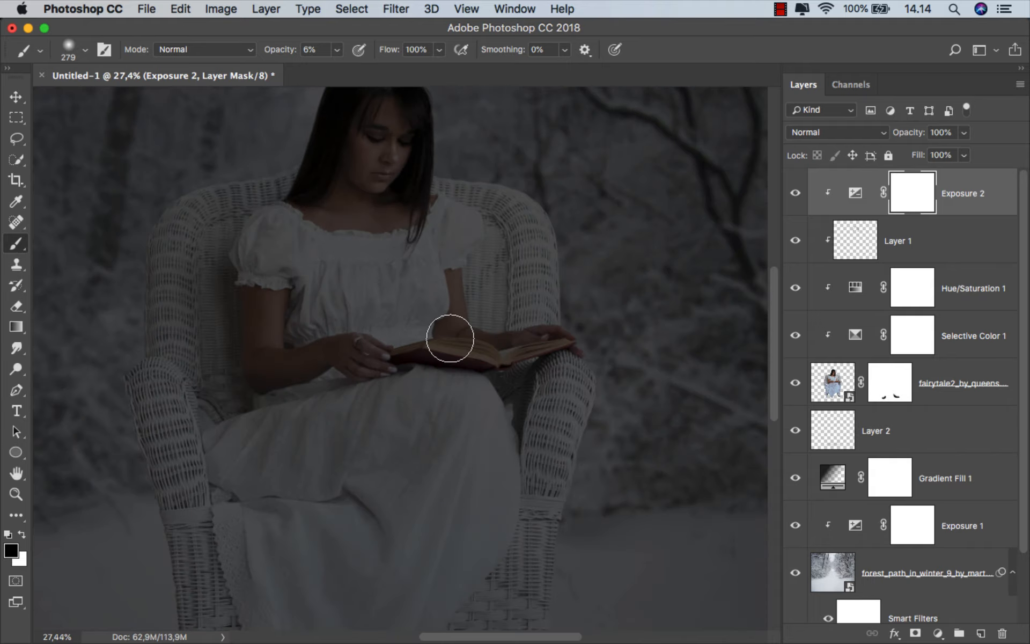
scroll(451, 338, up, 2)
click(337, 50)
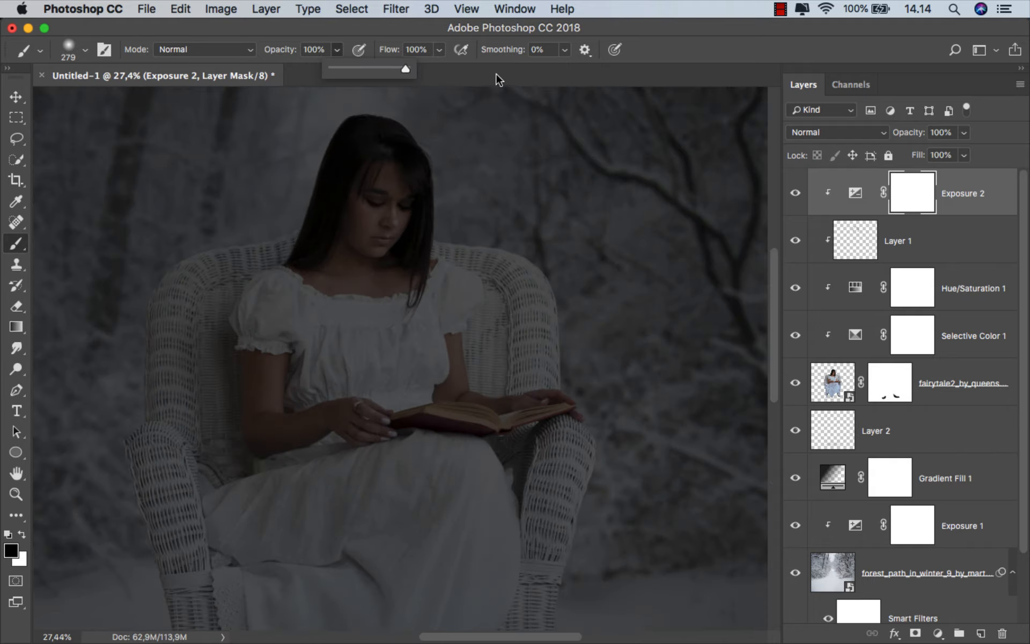
scroll(467, 352, up, 3)
drag(462, 376, 459, 375)
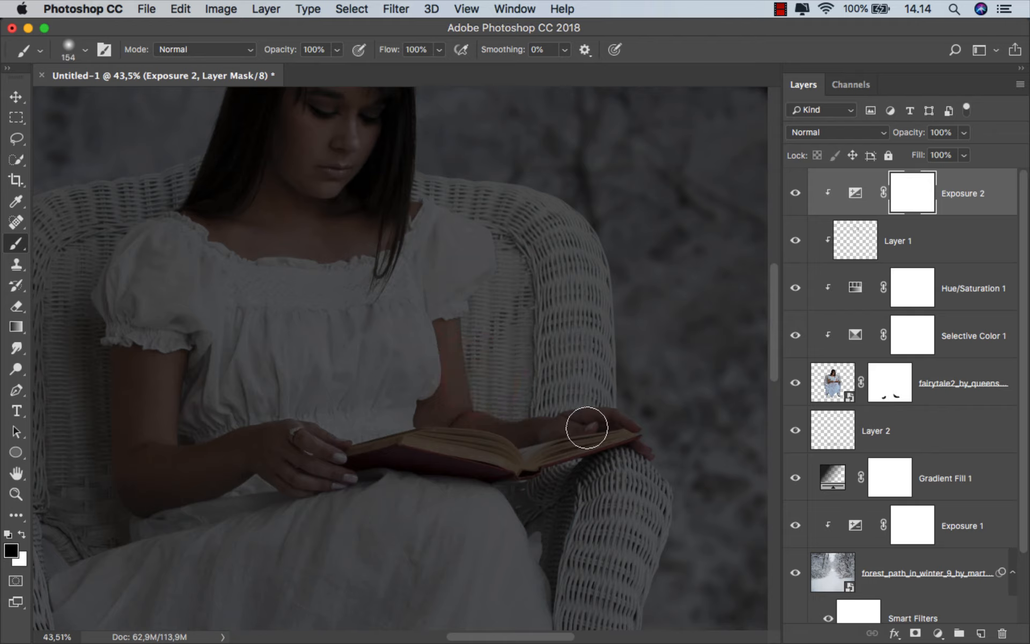
mouse_move(624, 430)
mouse_down()
mouse_move(518, 443)
mouse_move(532, 446)
mouse_move(438, 420)
mouse_move(390, 421)
mouse_move(286, 431)
mouse_move(170, 476)
mouse_move(154, 468)
mouse_move(144, 427)
mouse_move(152, 274)
mouse_move(271, 172)
mouse_up()
Enlarge the brush and reveal light on the woman's neck, face and hair and on the chair back beside her
scroll(322, 269, up, 3)
key(bracketright)
key(bracketright)
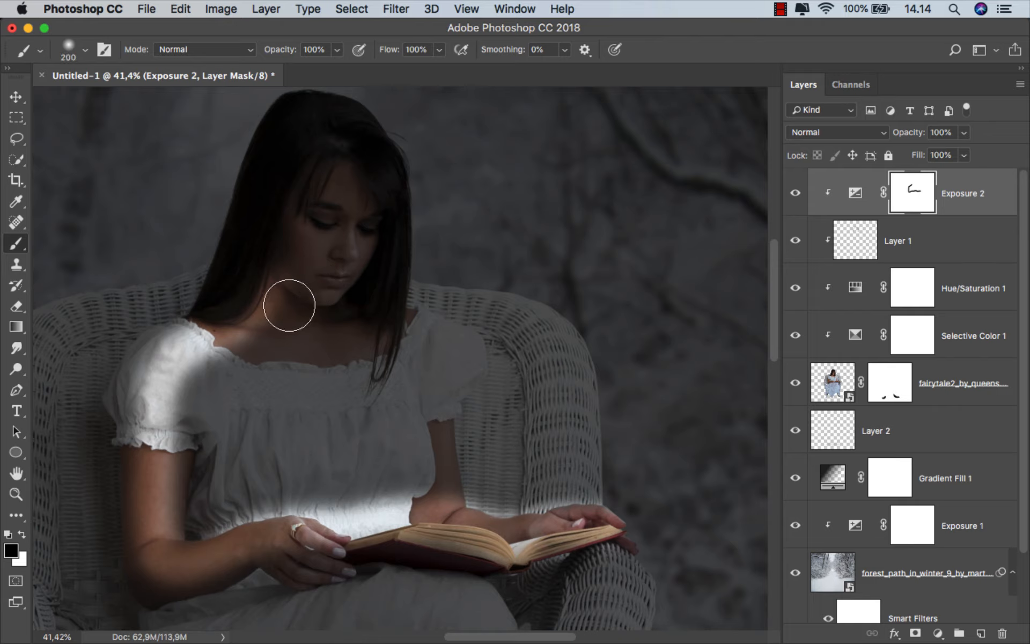
mouse_move(288, 301)
mouse_down()
mouse_move(329, 184)
mouse_move(368, 189)
mouse_move(395, 303)
mouse_move(565, 345)
mouse_move(593, 453)
mouse_move(483, 515)
mouse_move(510, 462)
mouse_move(515, 365)
mouse_move(404, 295)
mouse_move(369, 222)
mouse_up()
key(bracketright)
Fill in the lit area of the Exposure mask across the woman's chest, hair strands and dress bodice
scroll(388, 212, down, 3)
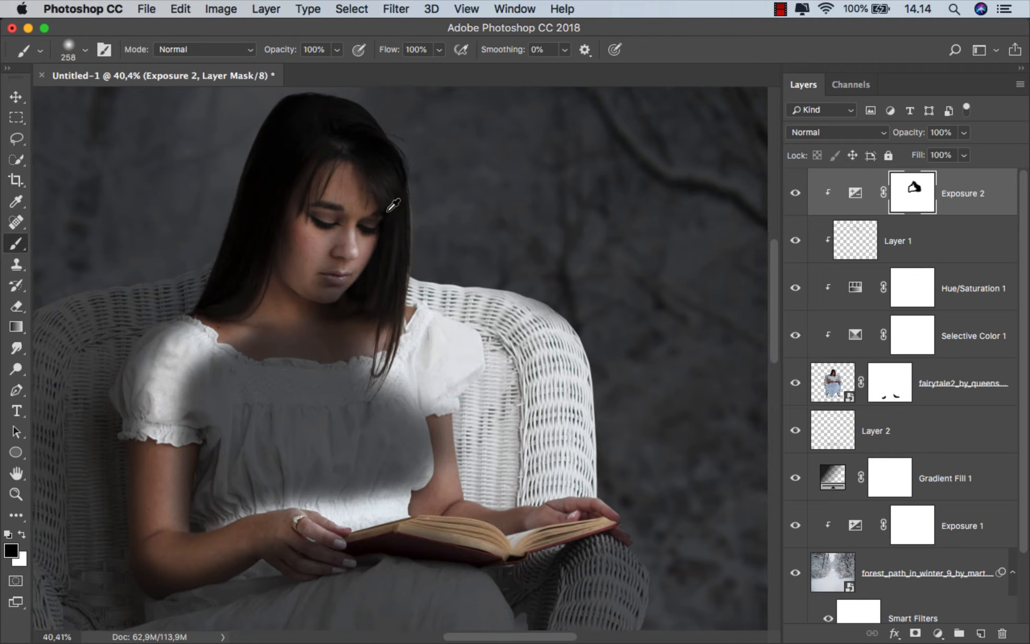
mouse_move(365, 270)
mouse_down()
mouse_move(448, 242)
mouse_move(470, 211)
mouse_up()
mouse_move(370, 311)
mouse_down()
mouse_move(451, 241)
mouse_move(499, 344)
mouse_move(483, 403)
mouse_move(437, 425)
mouse_move(302, 418)
mouse_move(327, 349)
mouse_move(389, 388)
mouse_up()
mouse_move(318, 419)
mouse_down()
mouse_move(279, 469)
mouse_move(298, 307)
mouse_move(380, 284)
mouse_move(353, 297)
mouse_move(431, 346)
mouse_up()
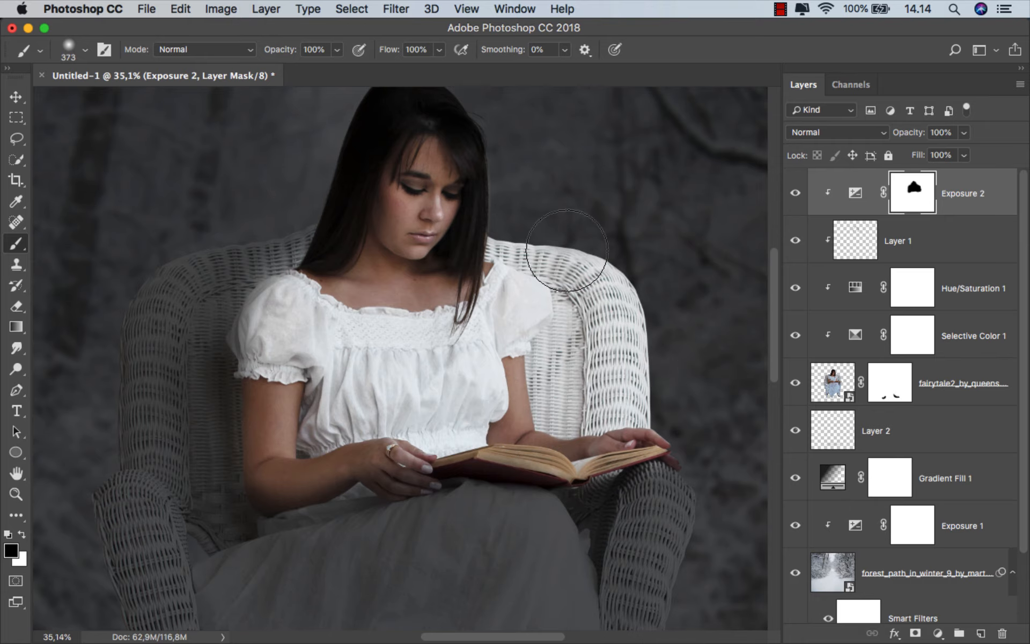
scroll(457, 252, down, 2)
drag(453, 267, 463, 268)
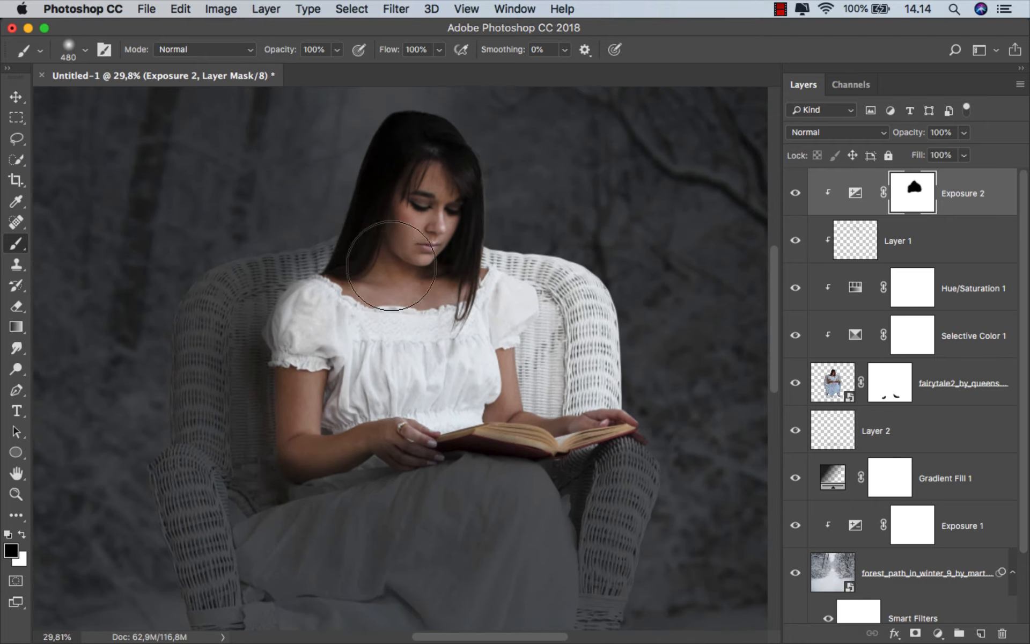
Paint white at 12% brush opacity on the Exposure mask to softly darken the hair's outer edge and crown and the adjoining chair back
scroll(447, 336, up, 3)
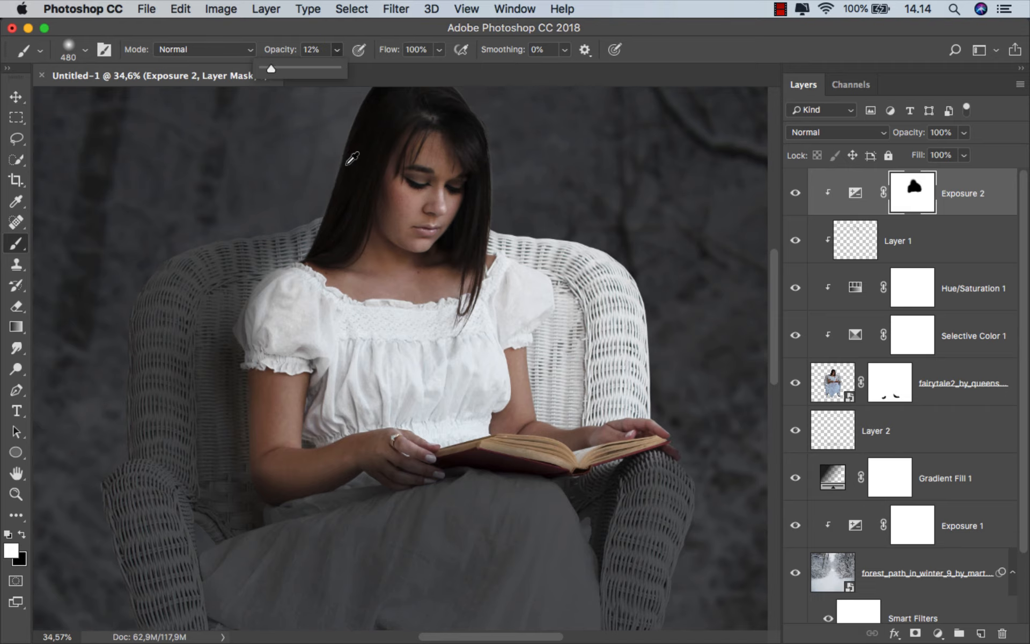
scroll(348, 165, up, 3)
drag(347, 174, 291, 179)
drag(299, 242, 293, 279)
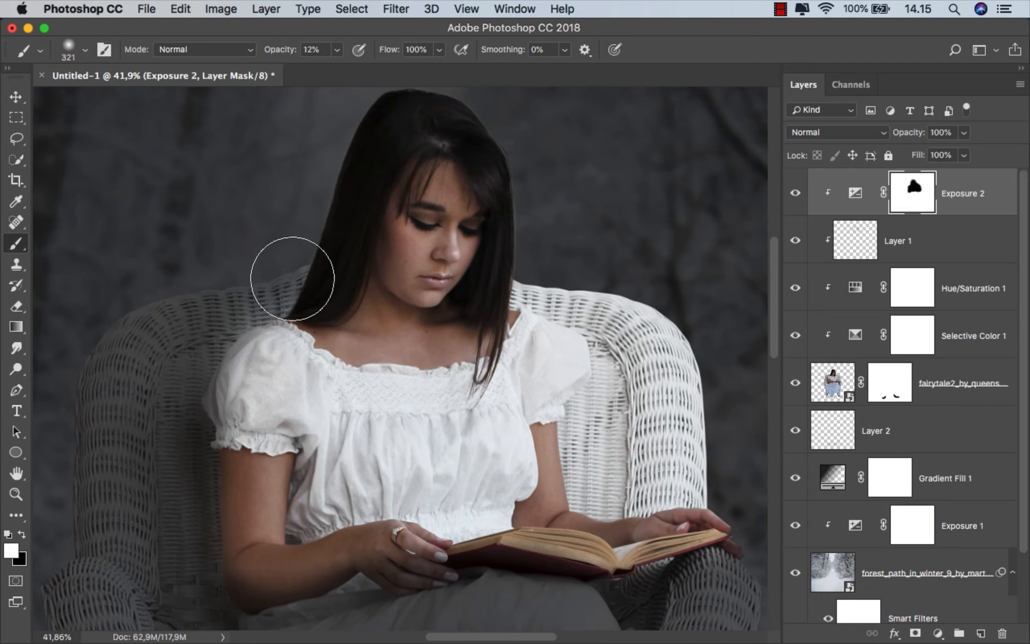
scroll(430, 142, up, 1)
drag(431, 143, 449, 142)
mouse_move(426, 106)
mouse_down()
mouse_move(529, 281)
mouse_move(486, 216)
mouse_up()
scroll(570, 247, up, 2)
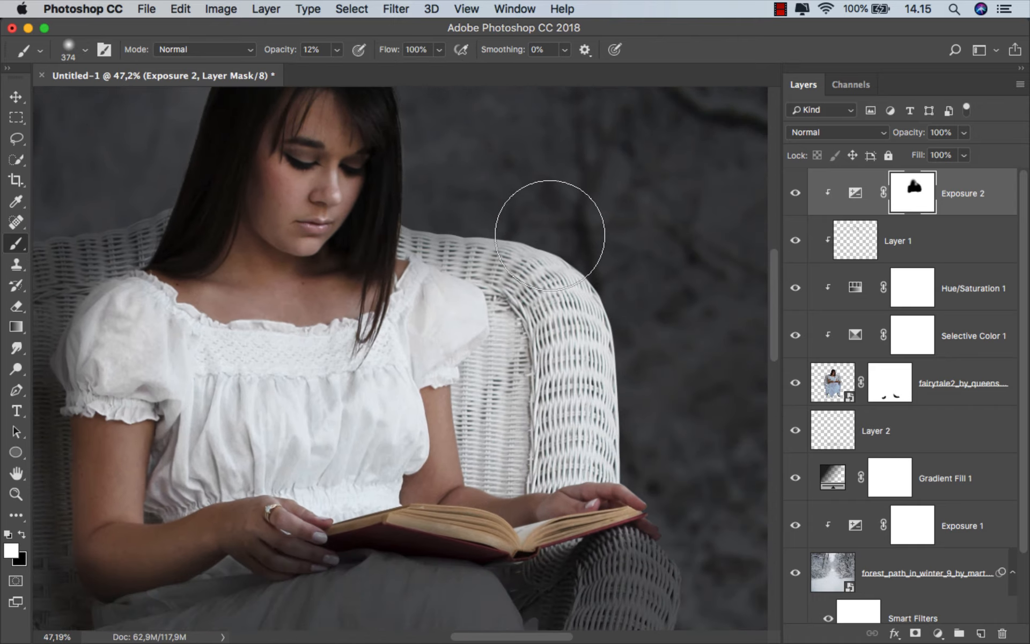
Raise the brush opacity to 20% and darken the edges of the chair back, the outer sleeve and the underside of the ringed arm
key(2)
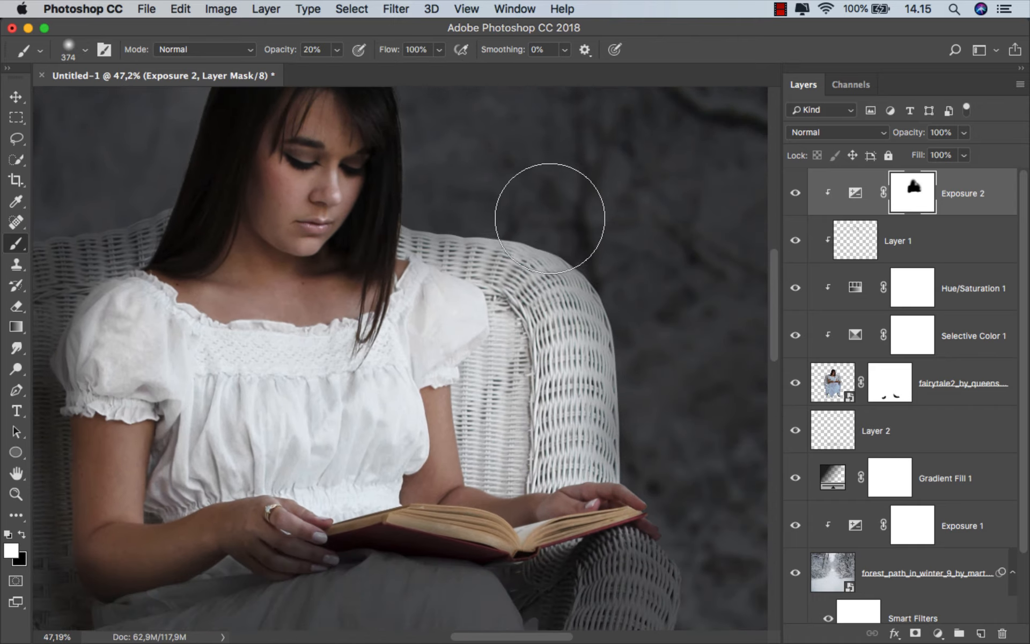
drag(363, 188, 548, 195)
drag(272, 237, 306, 156)
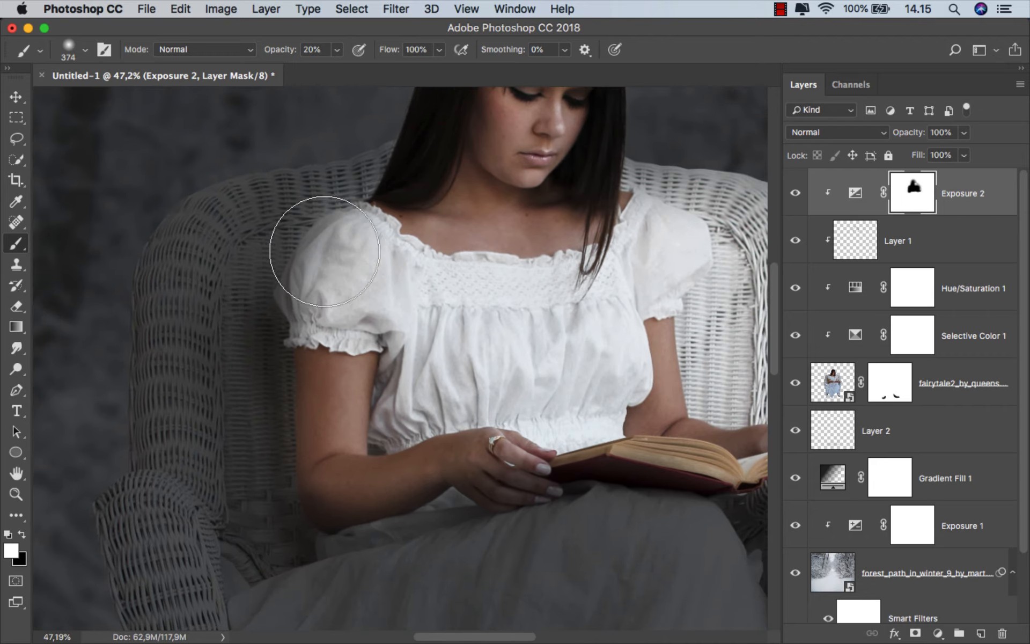
drag(281, 366, 277, 269)
drag(277, 269, 263, 269)
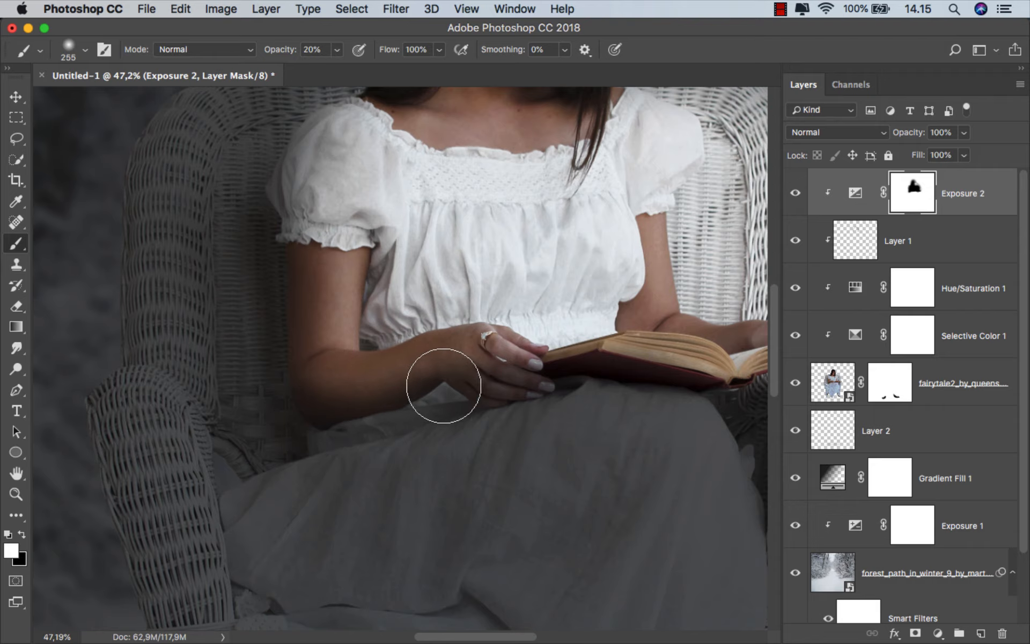
scroll(421, 387, right, 5)
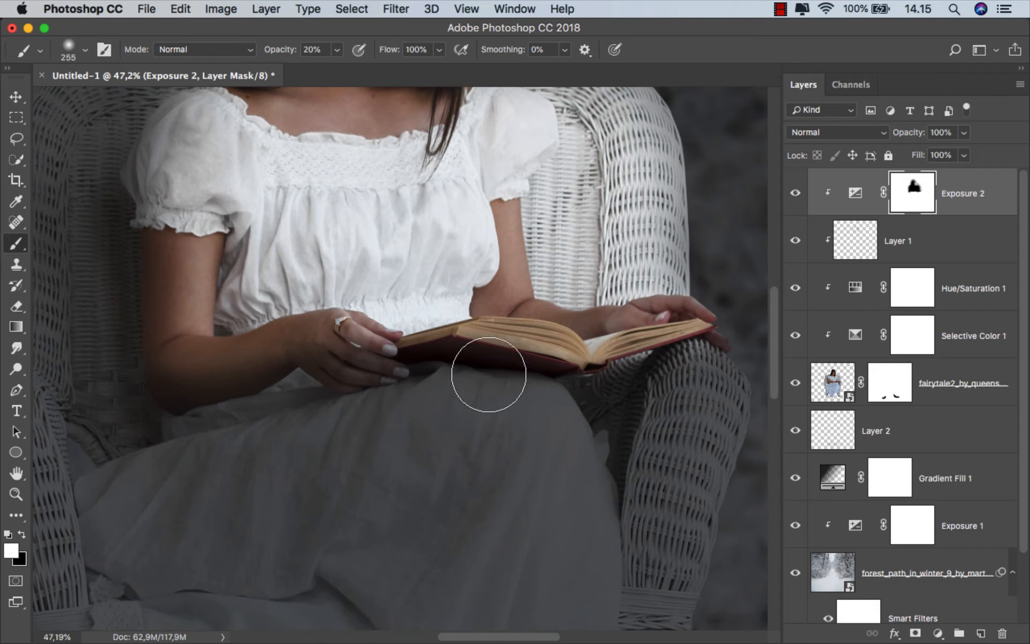
scroll(660, 375, up, 1)
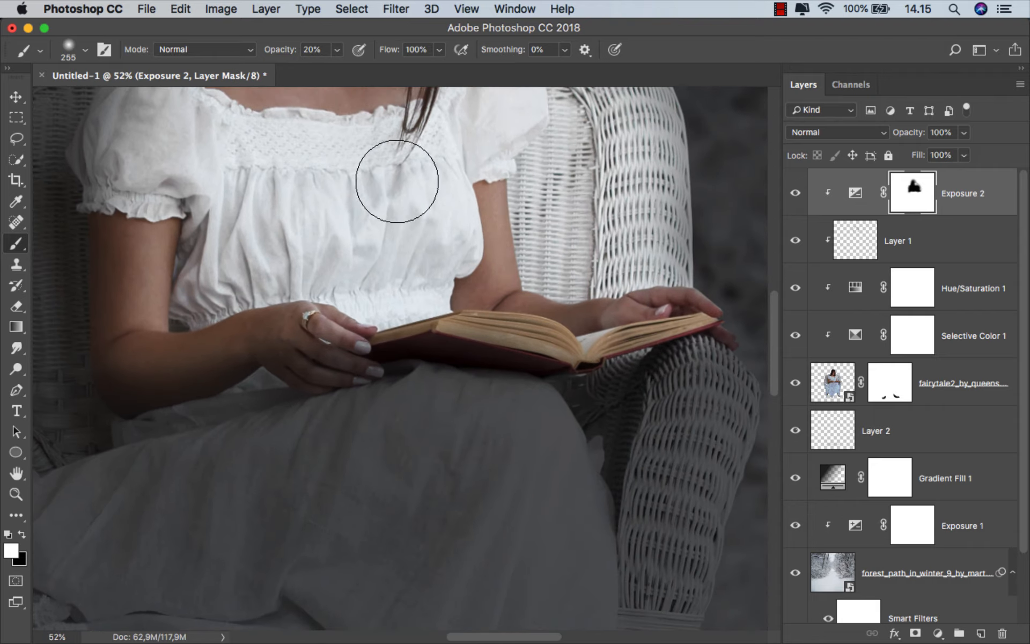
Set a hard white brush to 100% hardness and 100% opacity and darken the outer page edges of the book's right half
right_click(367, 168)
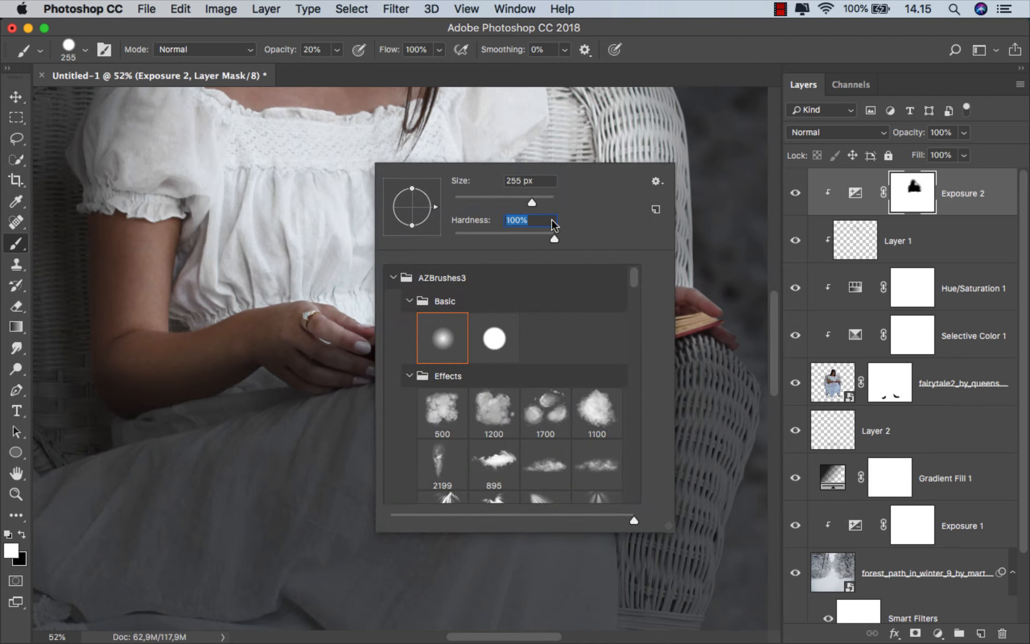
click(337, 50)
mouse_move(556, 339)
mouse_down()
mouse_move(512, 334)
mouse_move(291, 400)
mouse_up()
scroll(560, 363, up, 7)
scroll(503, 348, up, 5)
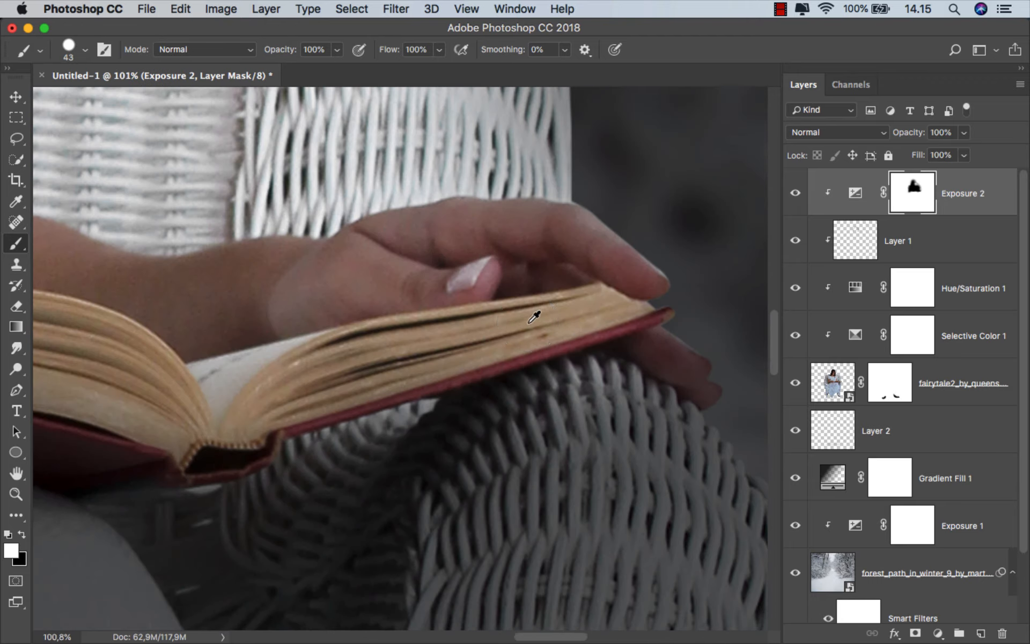
mouse_move(667, 340)
mouse_down()
mouse_move(657, 340)
mouse_move(678, 329)
mouse_move(572, 301)
mouse_move(436, 324)
mouse_move(297, 429)
mouse_up()
scroll(711, 355, up, 1)
drag(257, 467, 275, 467)
mouse_move(274, 456)
mouse_down()
mouse_move(417, 374)
mouse_move(571, 344)
mouse_move(549, 364)
mouse_up()
Darken the remaining page edges of the book's right half with a small hard brush, following their curve down to the spine
scroll(648, 384, down, 3)
drag(633, 473, 658, 474)
scroll(644, 451, up, 3)
drag(655, 315, 588, 313)
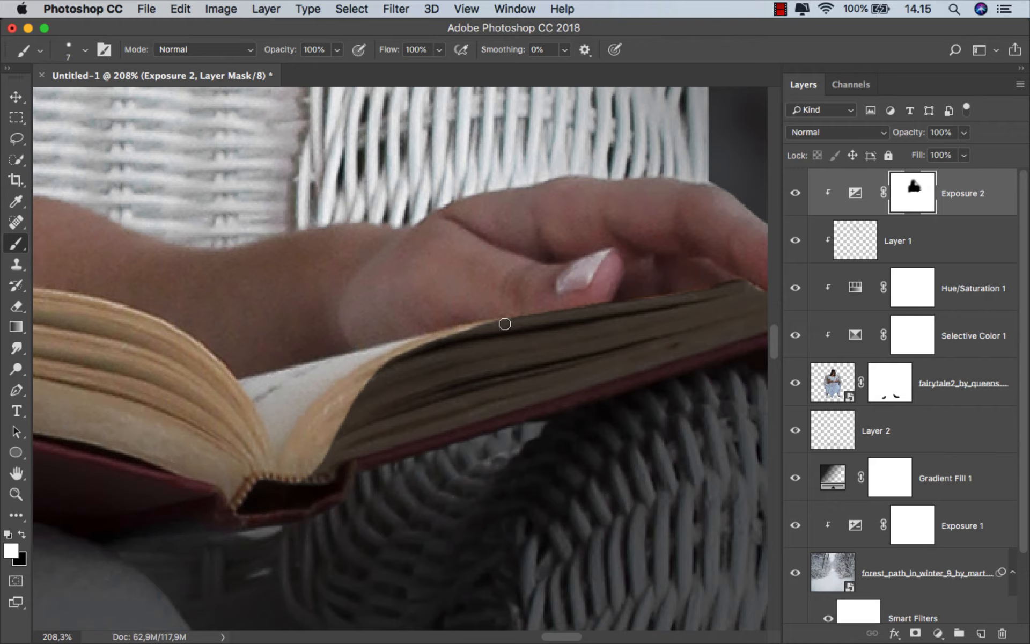
drag(387, 360, 399, 351)
right_click(554, 274)
mouse_move(399, 350)
mouse_down()
mouse_move(524, 280)
mouse_move(577, 282)
mouse_up()
click(499, 337)
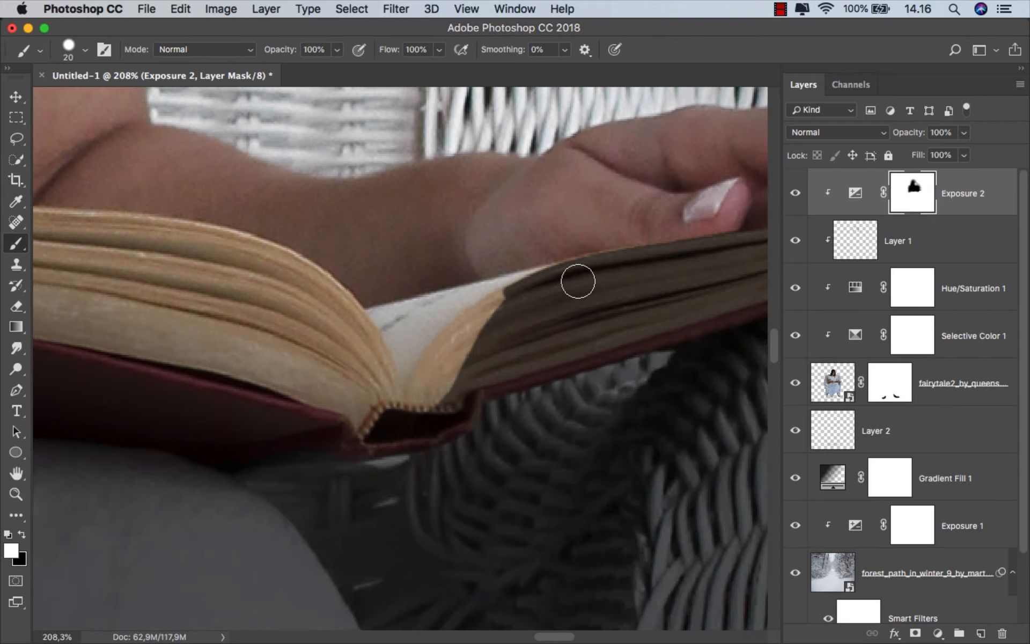
mouse_move(490, 311)
mouse_down()
mouse_move(426, 371)
mouse_move(467, 340)
mouse_up()
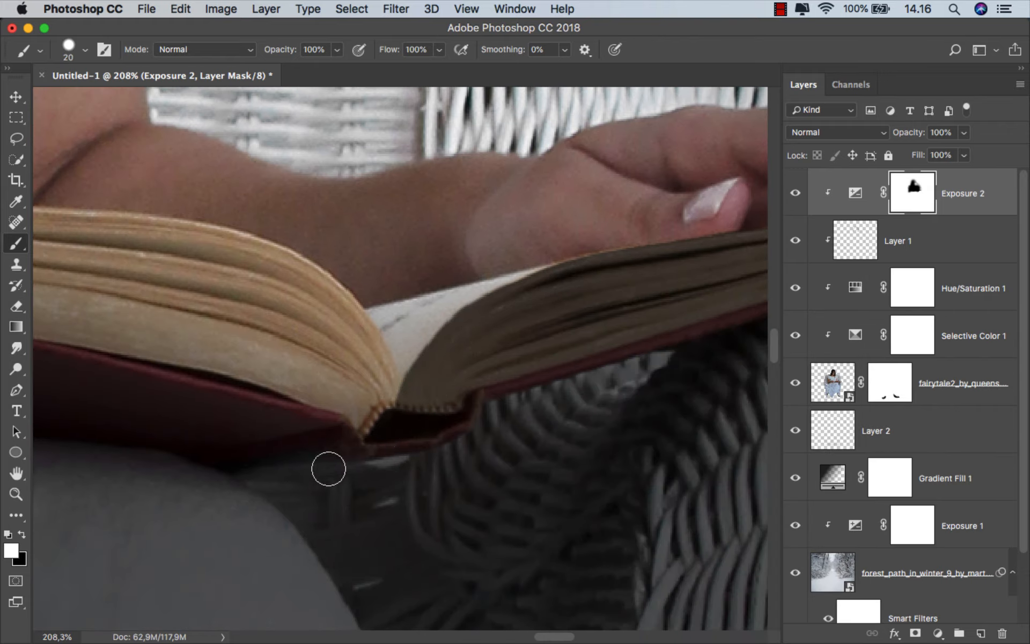
Paint white on the Exposure mask to darken the curved page edges of the book's left half from the spine outward
mouse_move(328, 469)
mouse_down()
mouse_move(681, 488)
mouse_move(662, 427)
mouse_move(610, 352)
mouse_move(516, 310)
mouse_move(352, 291)
mouse_move(195, 292)
mouse_up()
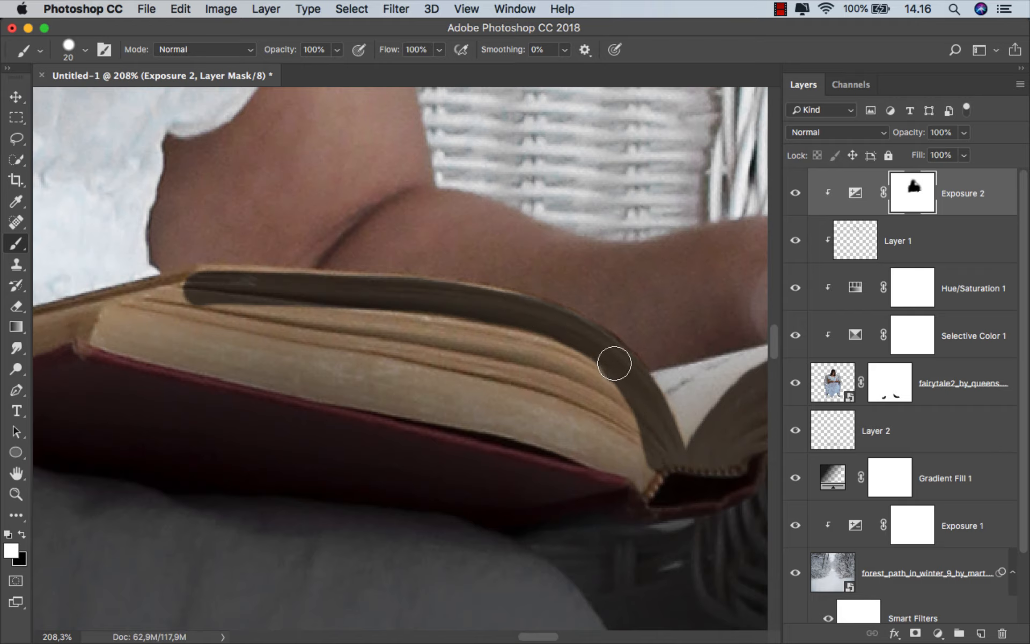
drag(614, 363, 669, 351)
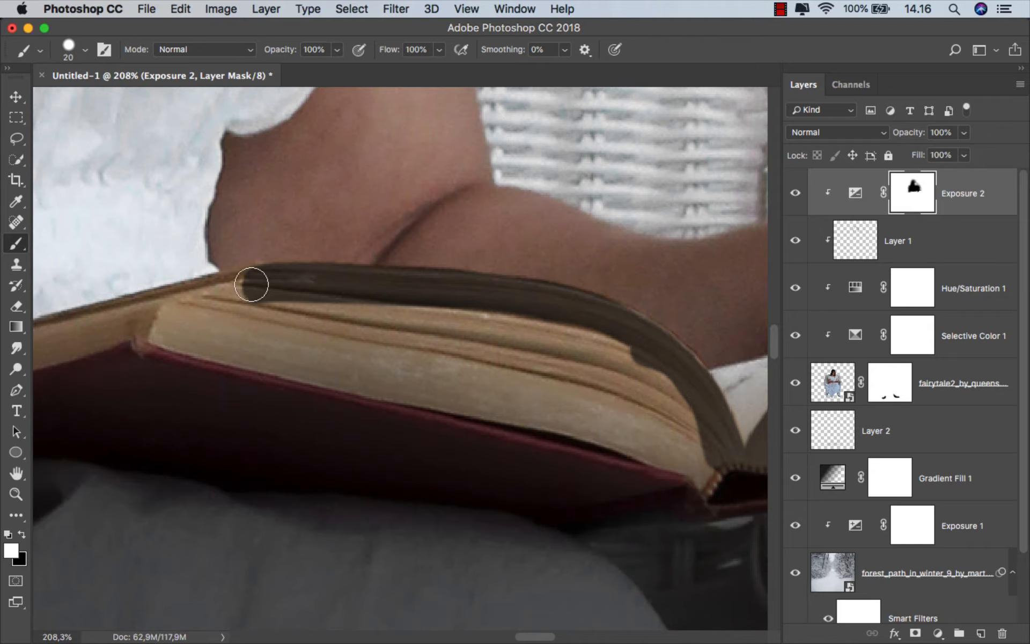
scroll(438, 321, down, 4)
drag(438, 324, 507, 321)
key(bracketright)
key(bracketright)
key(bracketright)
key(bracketright)
key(bracketright)
mouse_move(652, 364)
mouse_down()
mouse_move(586, 342)
mouse_move(690, 432)
mouse_move(566, 332)
mouse_move(416, 308)
mouse_move(299, 344)
mouse_move(477, 375)
mouse_up()
drag(377, 380, 680, 418)
Darken the rest of the left page edges and the cover rim up to the fingertips of the ringed hand
scroll(673, 354, up, 1)
drag(679, 351, 658, 354)
mouse_move(697, 317)
mouse_down()
mouse_move(500, 370)
mouse_move(416, 404)
mouse_move(518, 405)
mouse_up()
scroll(435, 394, down, 8)
scroll(437, 390, up, 9)
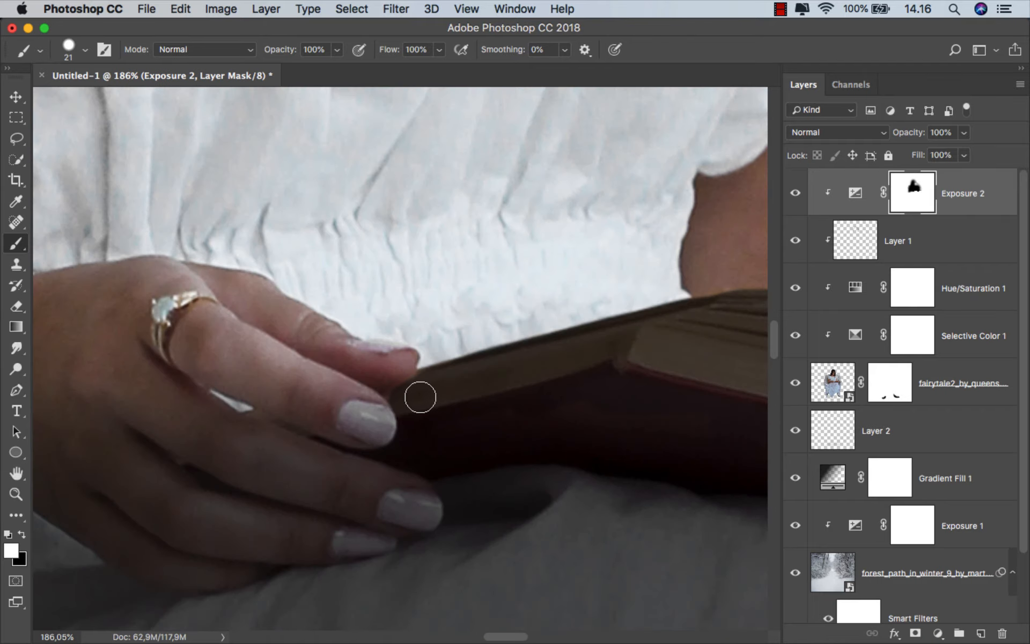
drag(421, 398, 413, 397)
scroll(387, 375, down, 9)
scroll(400, 373, down, 8)
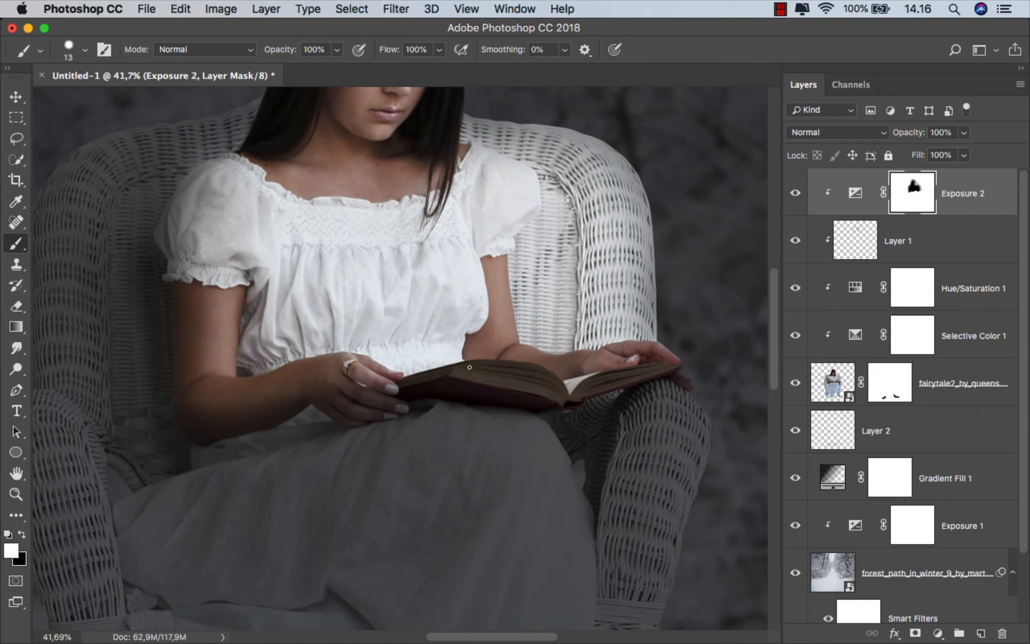
Switch to a soft black brush at 13% opacity and subtly refine the lighting on the far fingers and the wicker armrest beneath the book
scroll(470, 426, up, 1)
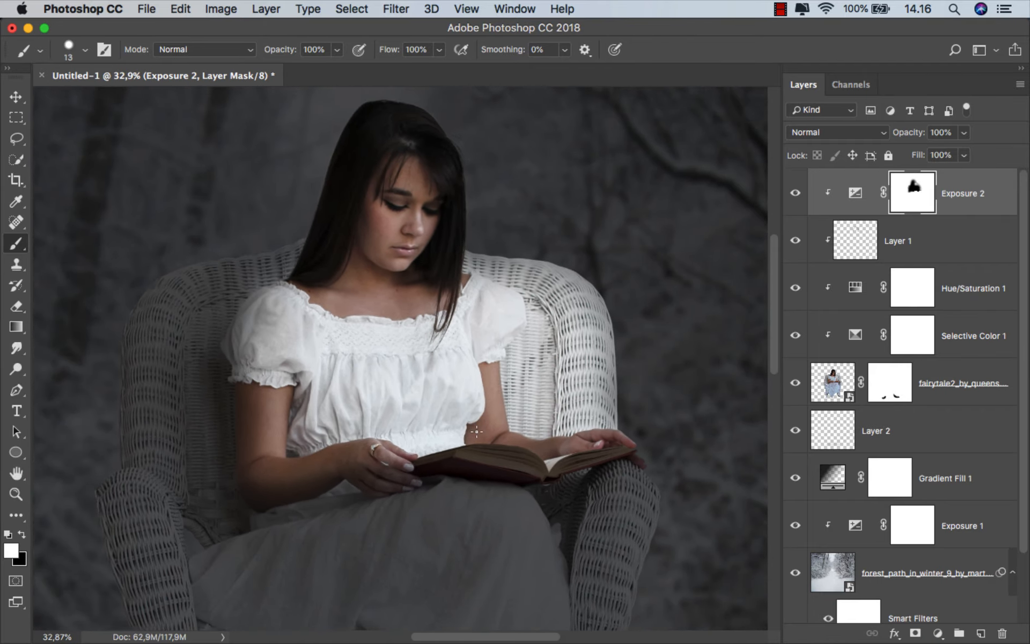
right_click(366, 309)
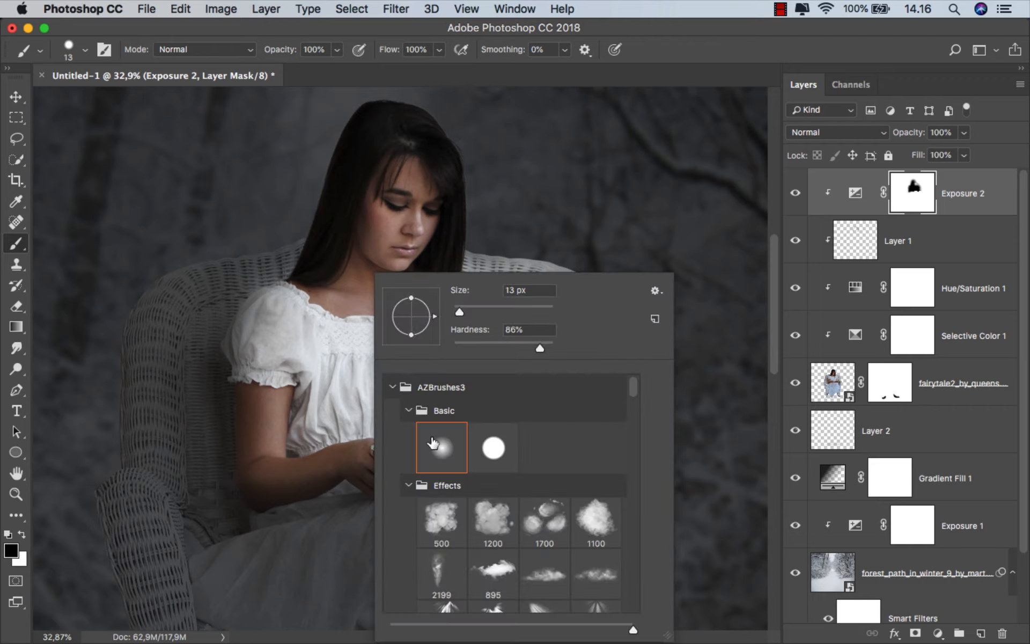
click(432, 443)
drag(282, 316, 367, 318)
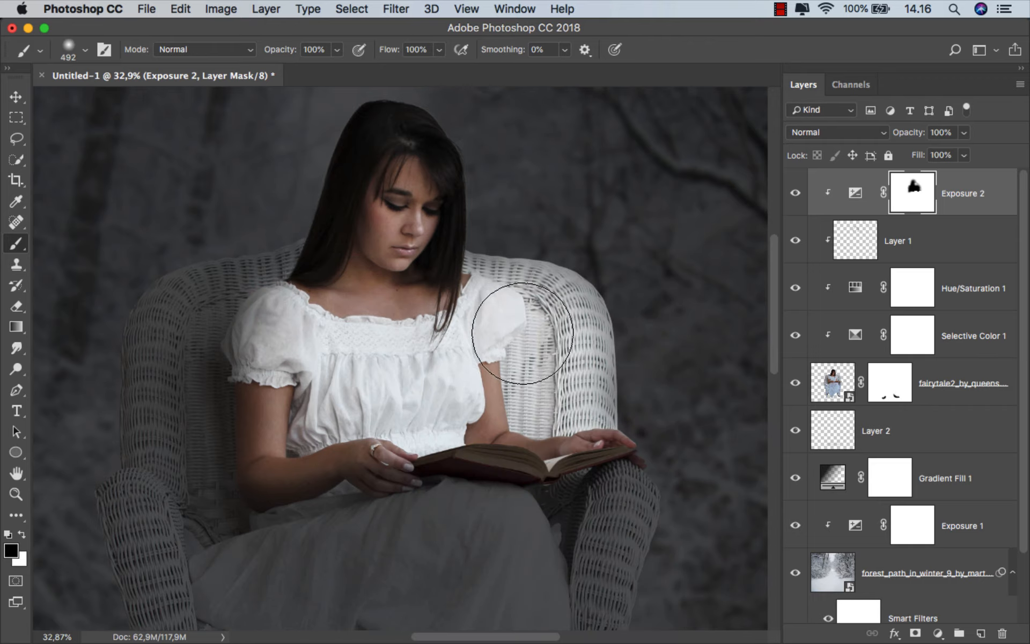
click(337, 51)
click(273, 71)
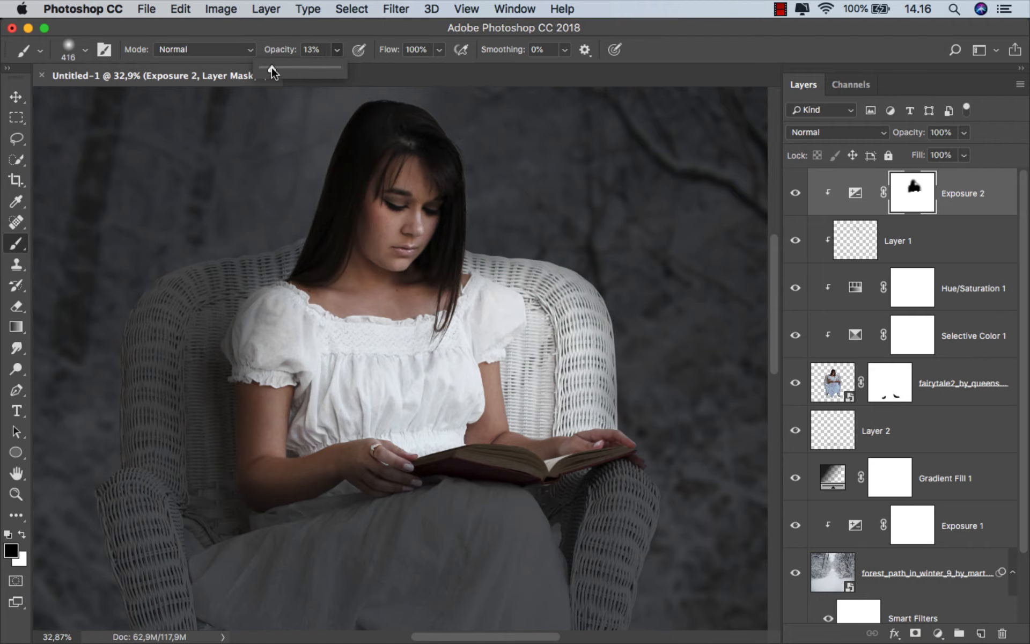
scroll(530, 417, up, 1)
drag(530, 419, 500, 428)
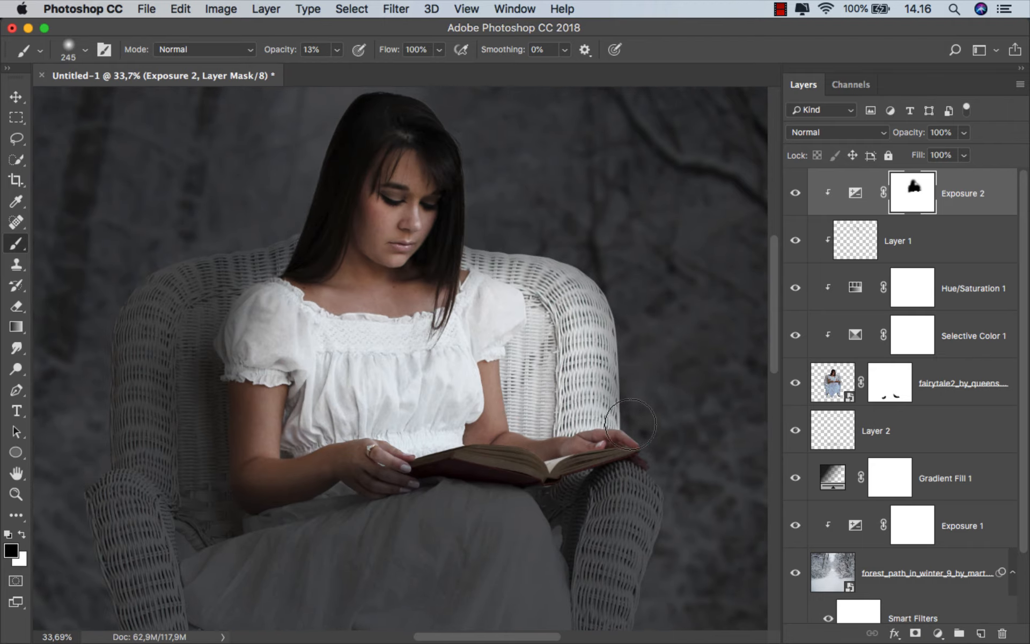
drag(632, 434, 612, 435)
scroll(576, 484, up, 10)
drag(605, 477, 576, 477)
drag(630, 451, 620, 459)
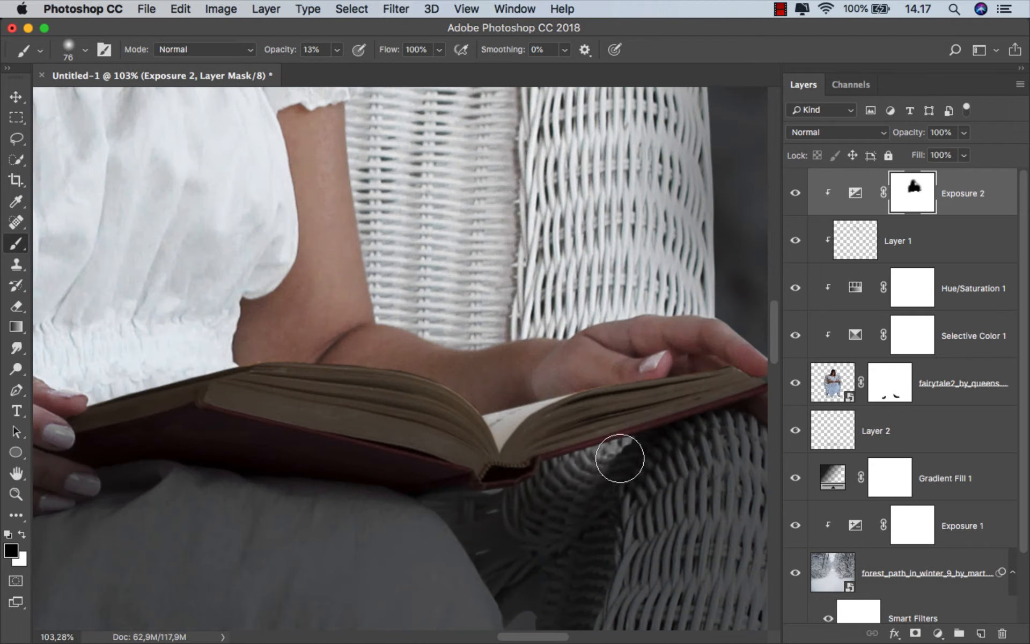
drag(491, 494, 714, 415)
Brush black at 13% opacity over the ringed hand, its forearm and the nearby dress folds on the Exposure mask
scroll(414, 372, down, 1)
drag(158, 385, 411, 344)
mouse_move(402, 352)
mouse_down()
mouse_move(416, 353)
mouse_move(385, 372)
mouse_move(396, 384)
mouse_move(340, 391)
mouse_move(346, 415)
mouse_up()
key(x)
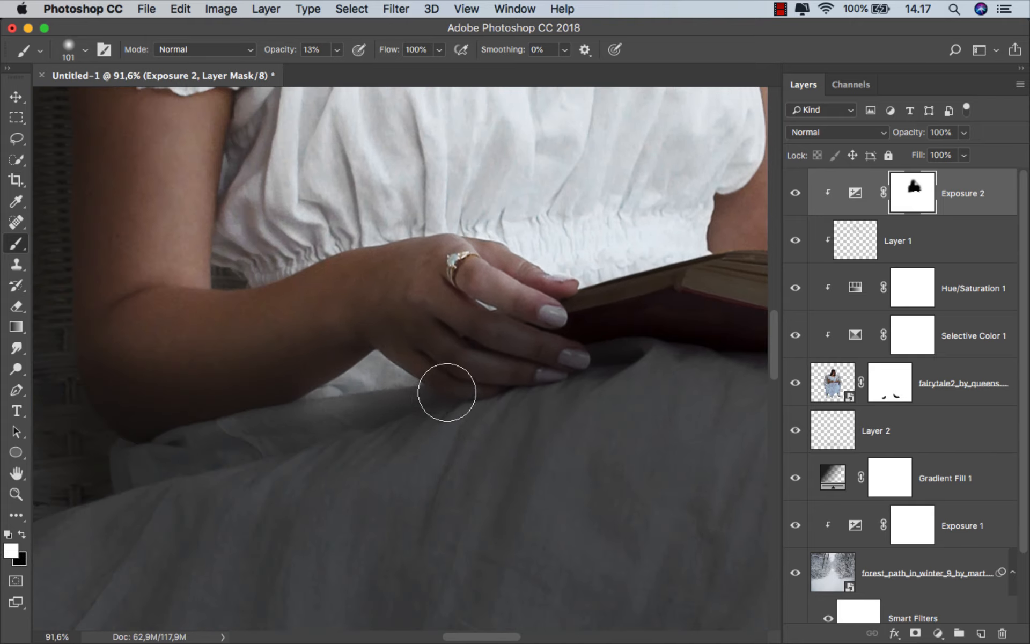
key(x)
drag(257, 315, 266, 316)
mouse_move(173, 356)
mouse_down()
mouse_move(218, 355)
mouse_move(346, 298)
mouse_move(505, 263)
mouse_move(542, 278)
mouse_up()
drag(499, 342, 534, 446)
scroll(533, 446, down, 2)
Brush black at 13% opacity on the Exposure mask to lift light on the upper arm and puffed sleeve above the ringed hand
key(x)
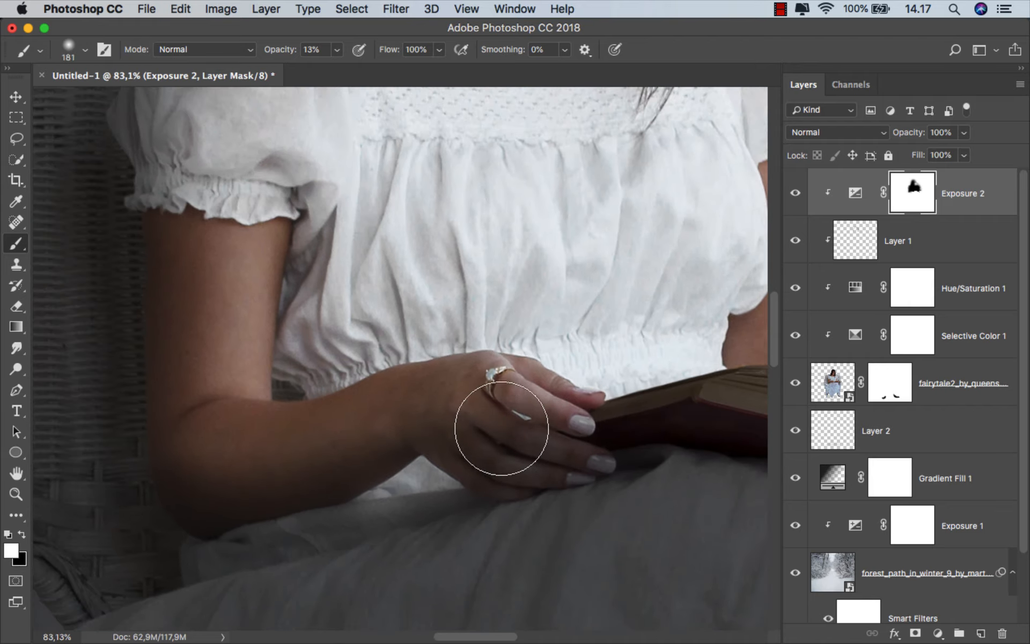
scroll(448, 426, down, 1)
scroll(355, 329, down, 3)
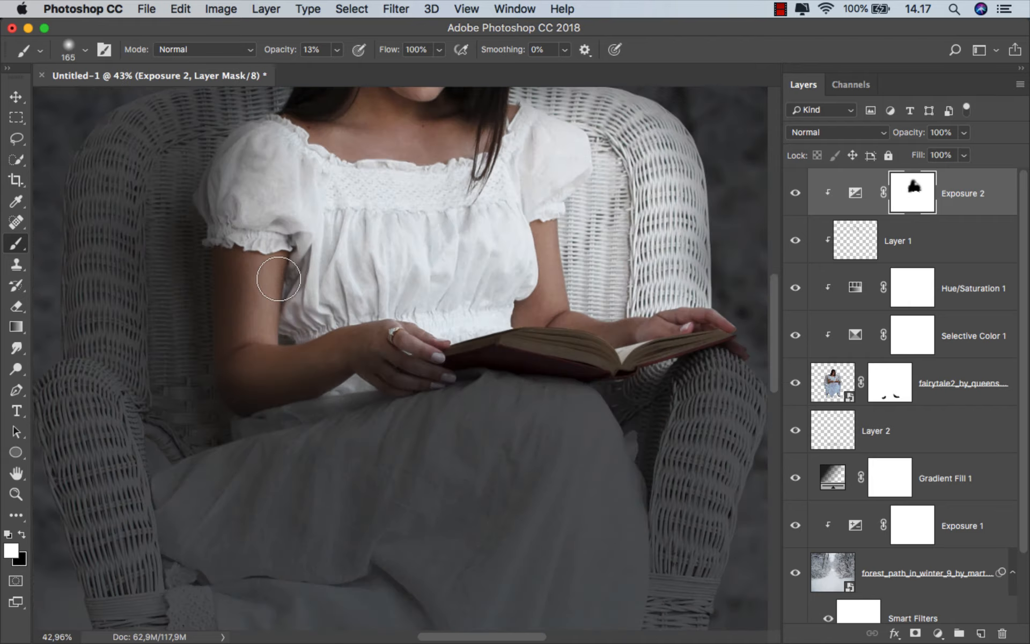
scroll(355, 329, up, 1)
drag(293, 247, 304, 247)
key(x)
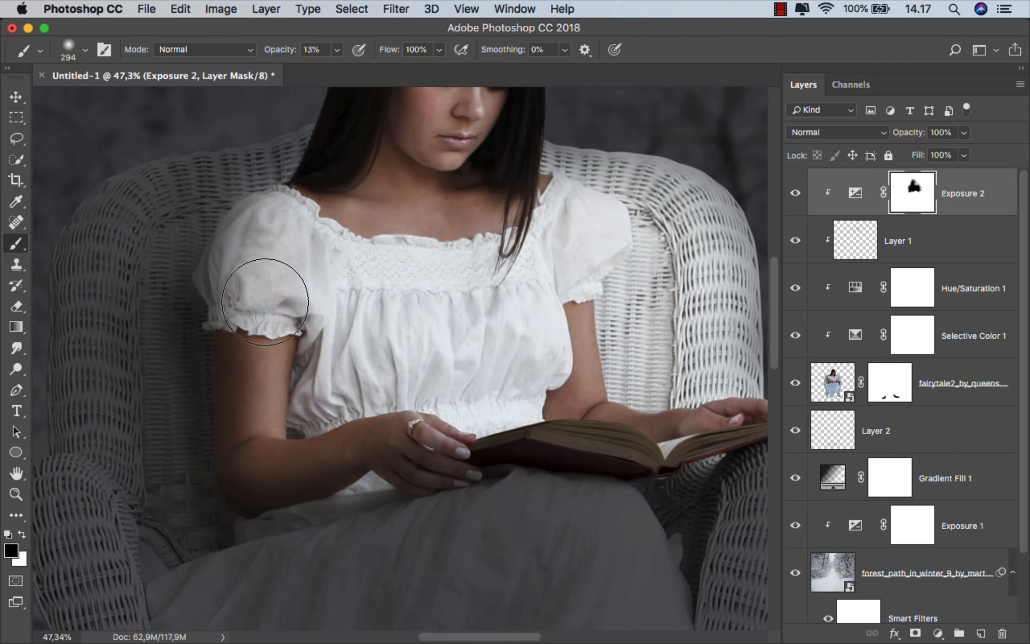
drag(265, 302, 252, 255)
drag(253, 254, 240, 254)
Paint soft black strokes on the Exposure mask along the wicker backrest rim and armrest beside the ringed arm
mouse_move(140, 215)
mouse_down()
mouse_move(110, 290)
mouse_move(115, 472)
mouse_up()
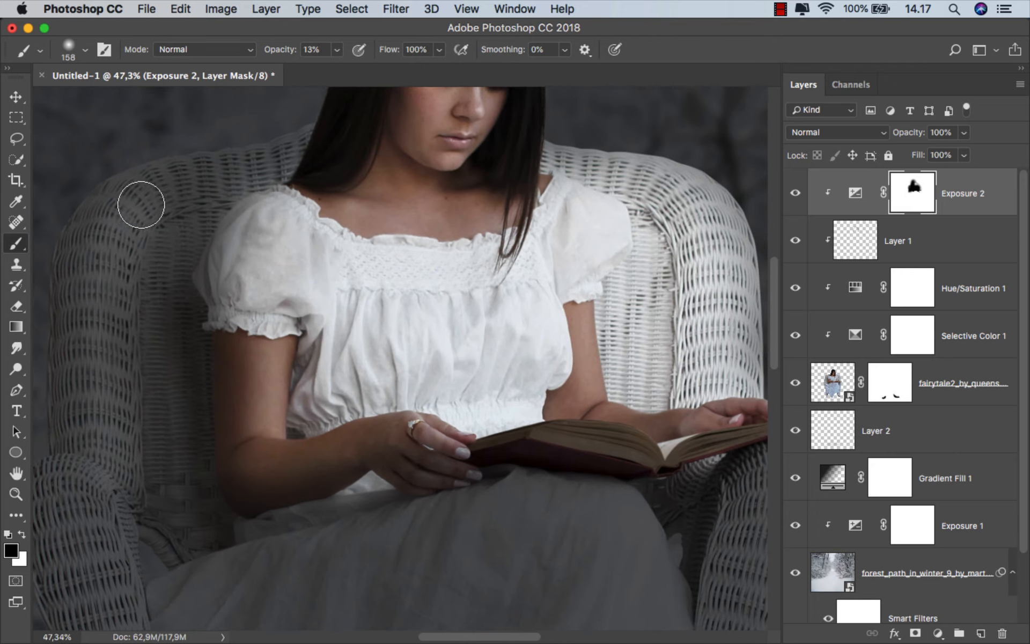
mouse_move(141, 204)
mouse_down()
mouse_move(228, 180)
mouse_move(345, 169)
mouse_up()
scroll(346, 170, down, 1)
mouse_move(301, 371)
mouse_down()
mouse_move(269, 401)
mouse_move(285, 399)
mouse_up()
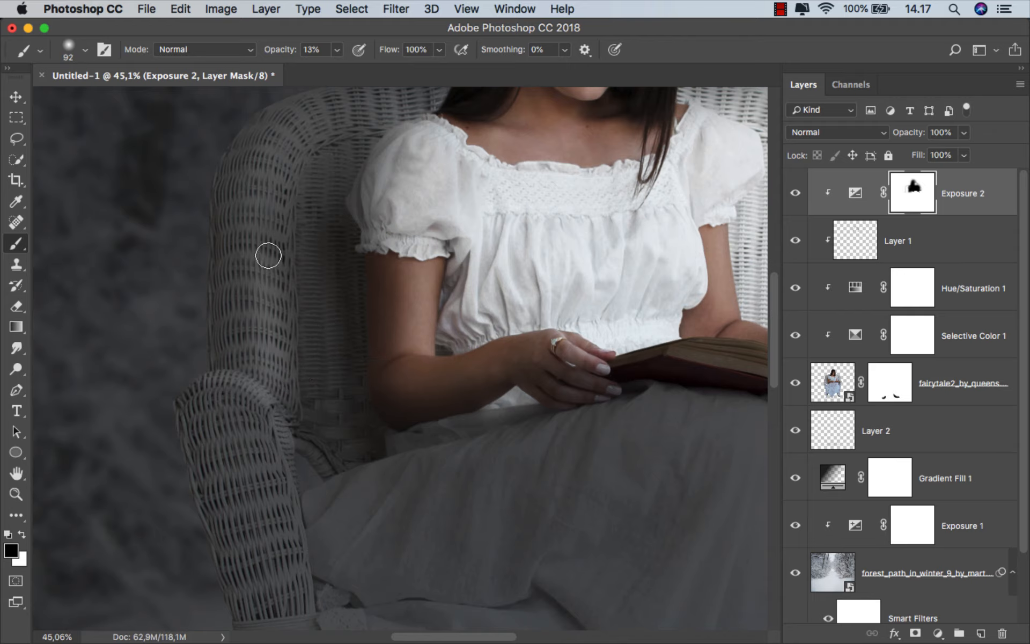
drag(269, 255, 325, 117)
scroll(366, 153, down, 3)
mouse_move(385, 293)
mouse_down()
mouse_move(386, 324)
mouse_move(358, 401)
mouse_up()
mouse_move(337, 233)
mouse_down()
mouse_move(348, 233)
mouse_move(320, 240)
mouse_up()
mouse_move(295, 246)
mouse_down()
mouse_move(269, 320)
mouse_move(276, 428)
mouse_up()
drag(443, 411, 416, 433)
scroll(429, 365, up, 1)
Enlarge the brush to 303 px and refine the Exposure mask around the shoulder and the backrest's far upper edge, switching to white
drag(434, 293, 449, 303)
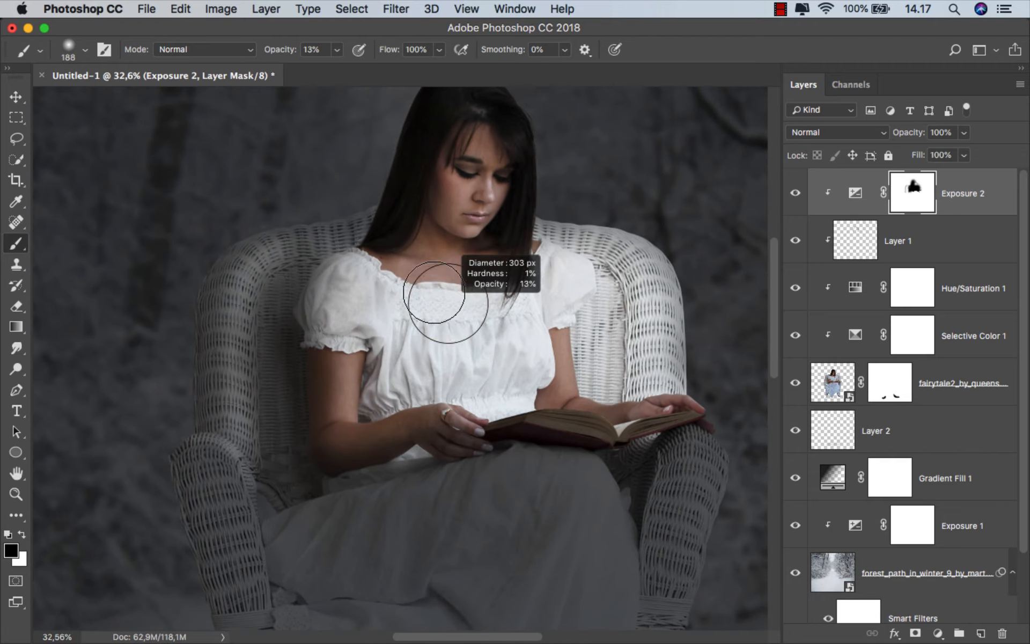
drag(378, 245, 340, 284)
key(x)
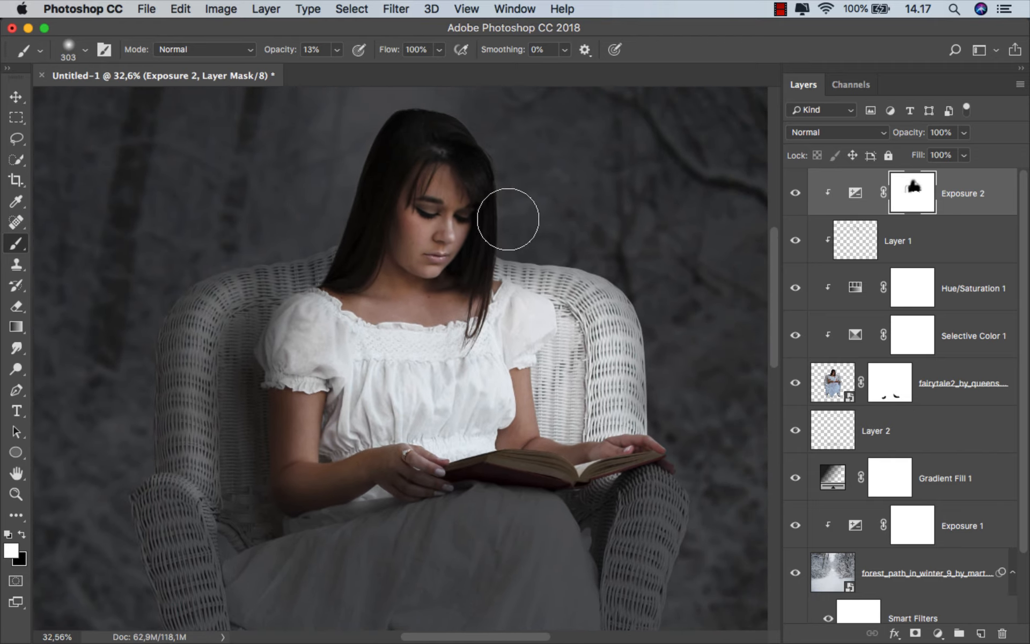
drag(563, 260, 610, 272)
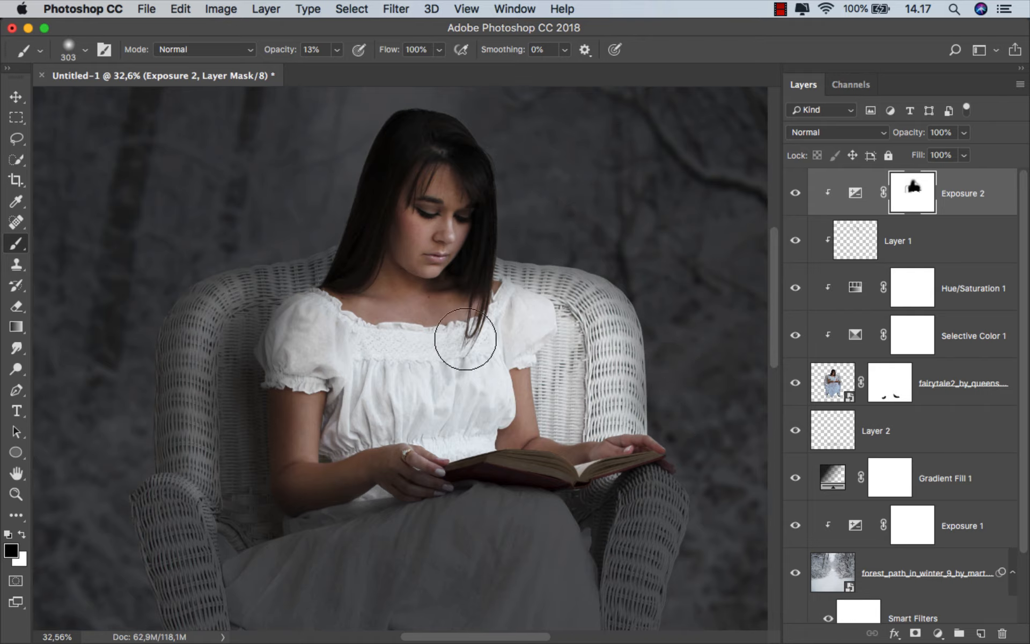
Compare the whole composite with the Exposure 2 adjustment hidden and shown
scroll(465, 338, down, 3)
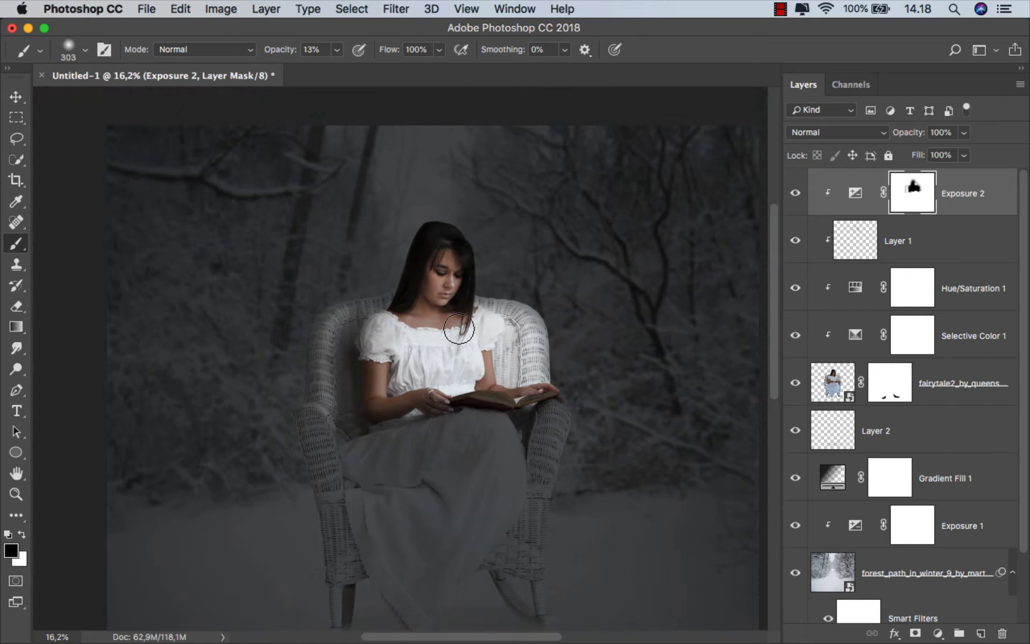
scroll(458, 328, down, 1)
click(795, 193)
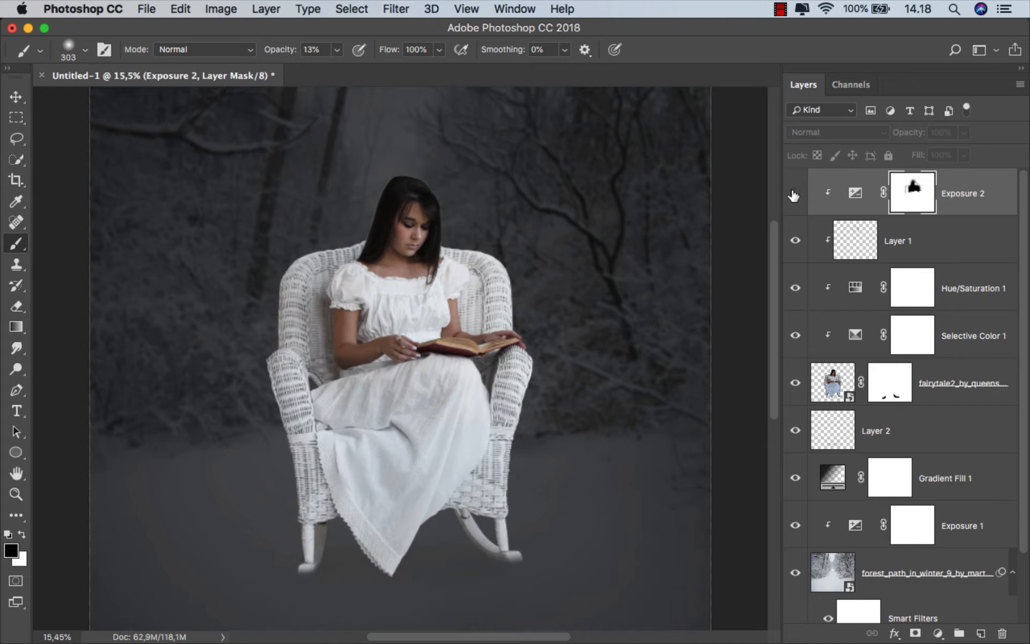
click(794, 194)
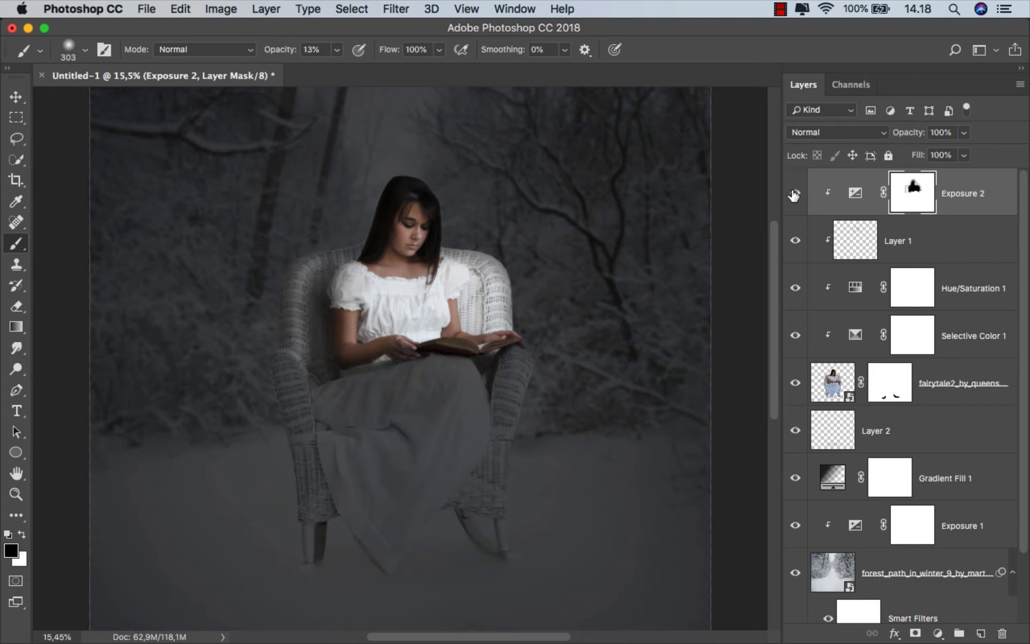
Add a Hue/Saturation adjustment layer above Exposure 2 and clip it to the layers below
click(974, 194)
click(933, 636)
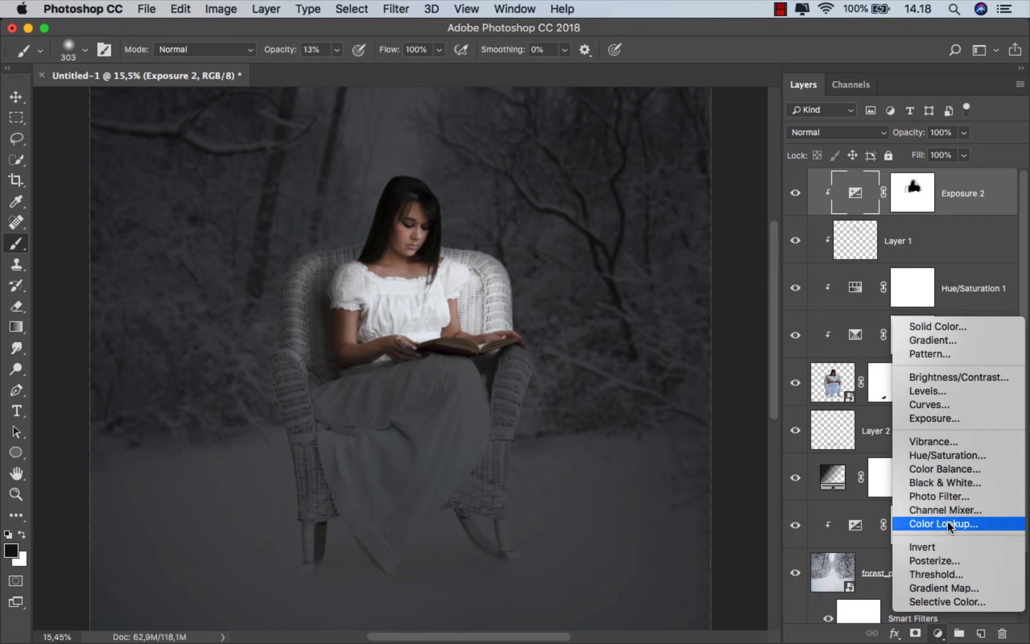
click(969, 454)
click(664, 554)
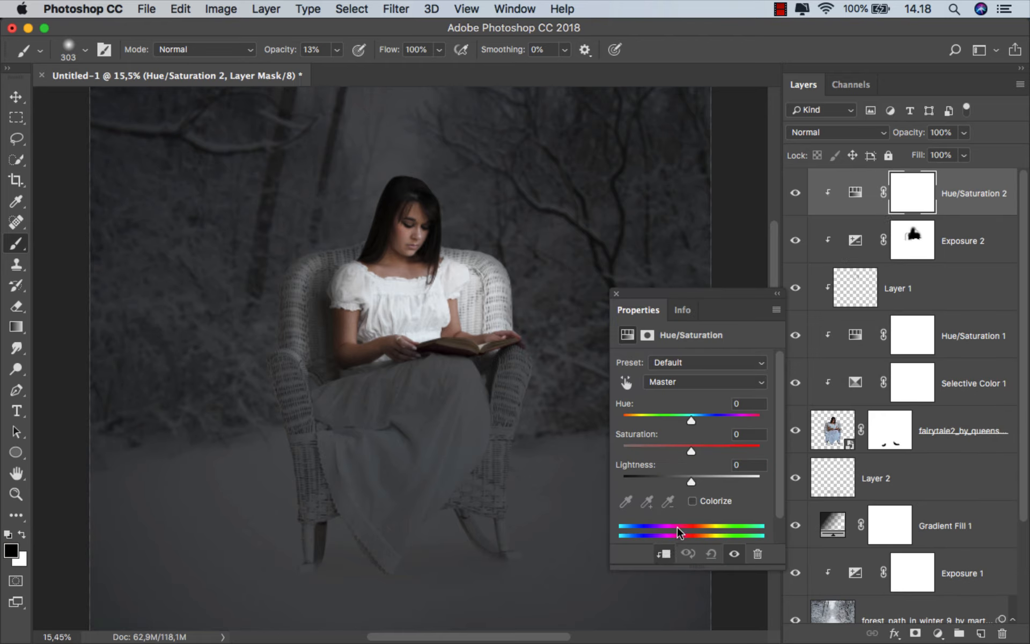
Colorize the new Hue/Saturation adjustment with Hue 38 and Saturation 100
click(692, 501)
drag(683, 450, 779, 439)
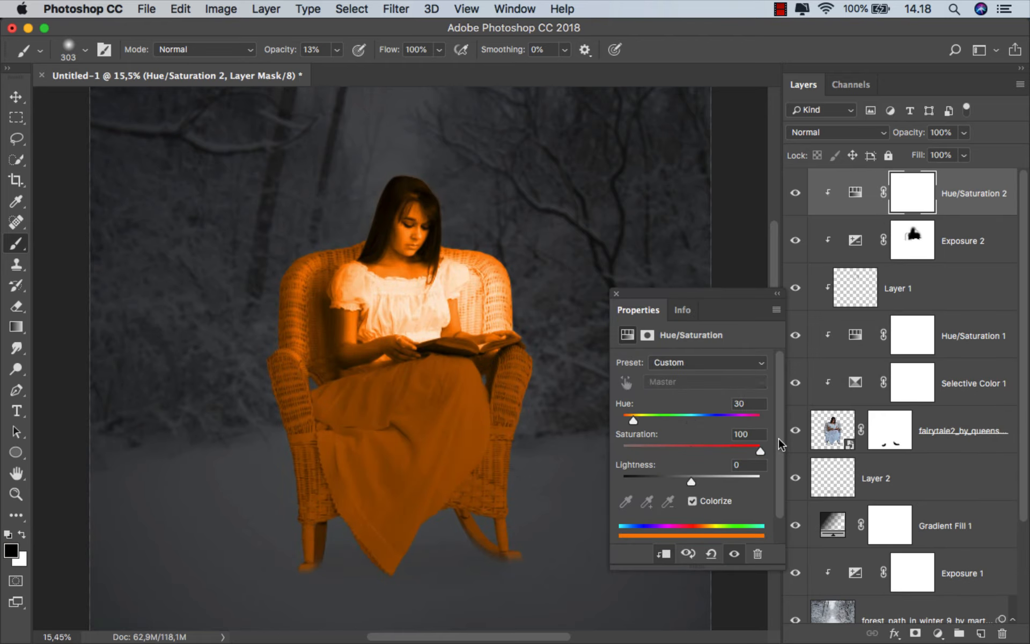
drag(632, 417, 636, 417)
Set the Hue/Saturation layer's blend mode to Linear Dodge (Add) and its Lightness to -80
click(835, 132)
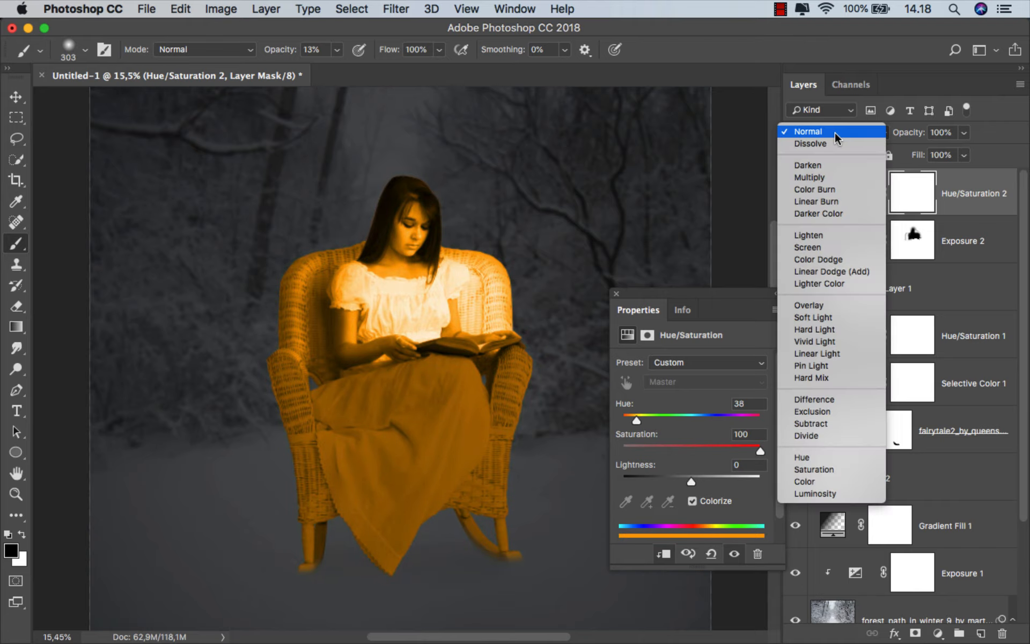
click(838, 272)
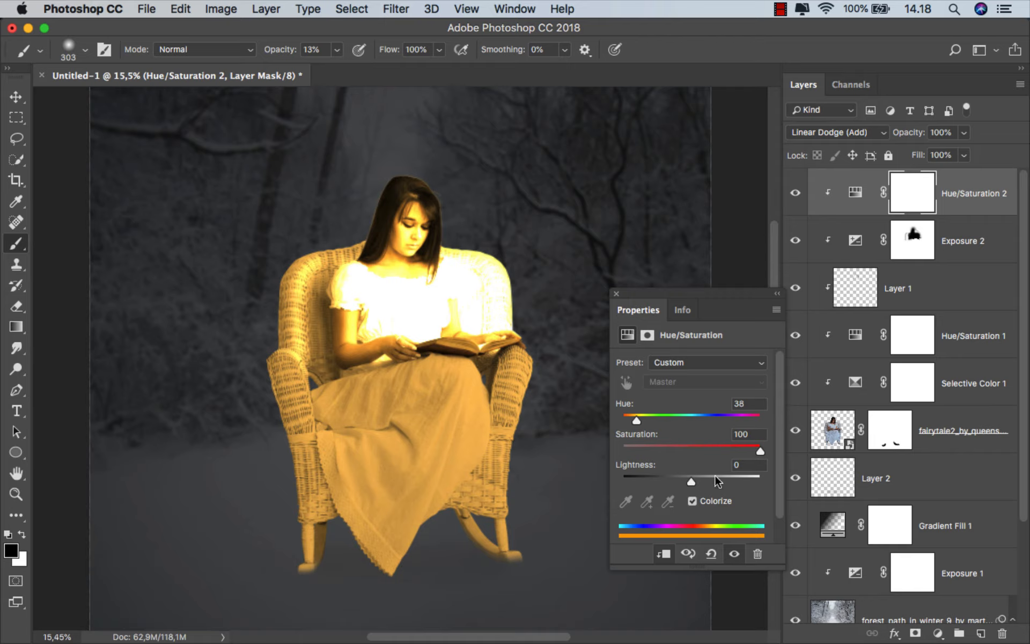
drag(691, 482, 637, 481)
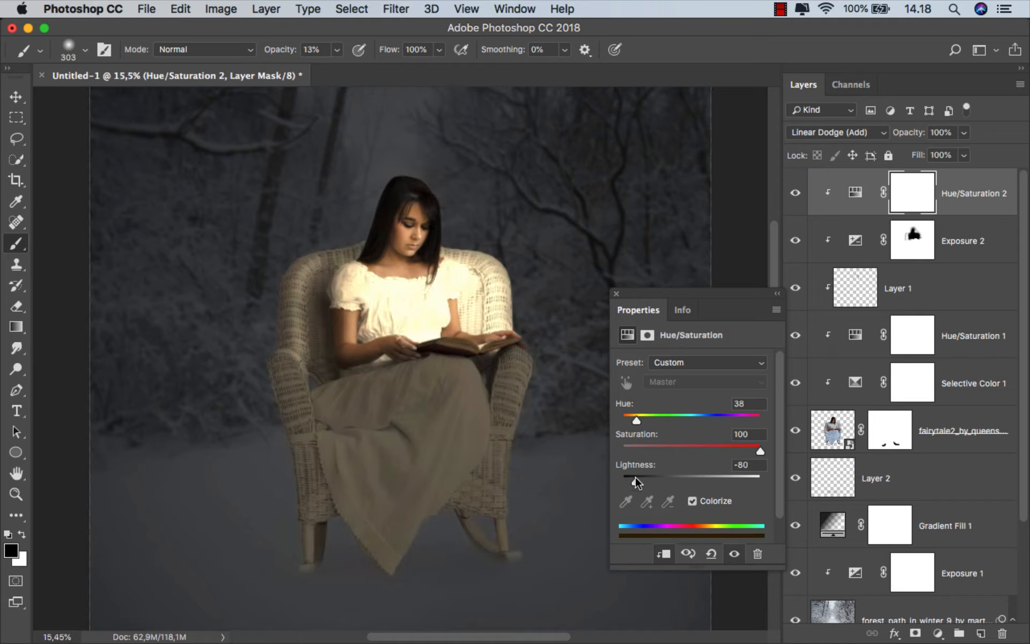
click(616, 294)
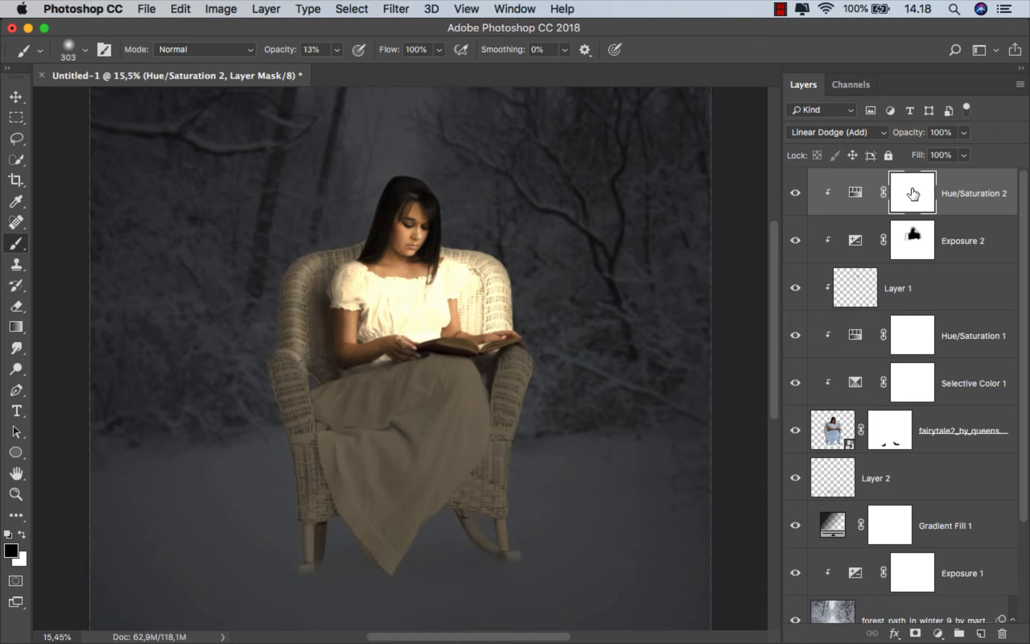
Invert the Hue/Saturation mask to black, and brush white at 13% opacity with a 399 px brush over the backrest and bodice
key(cmd+i)
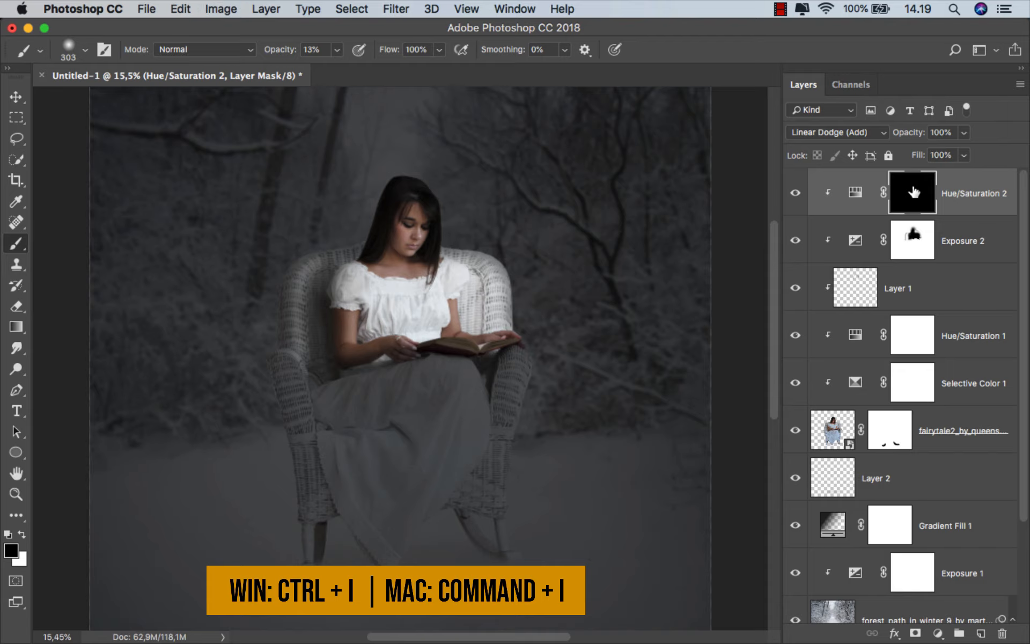
scroll(481, 316, up, 5)
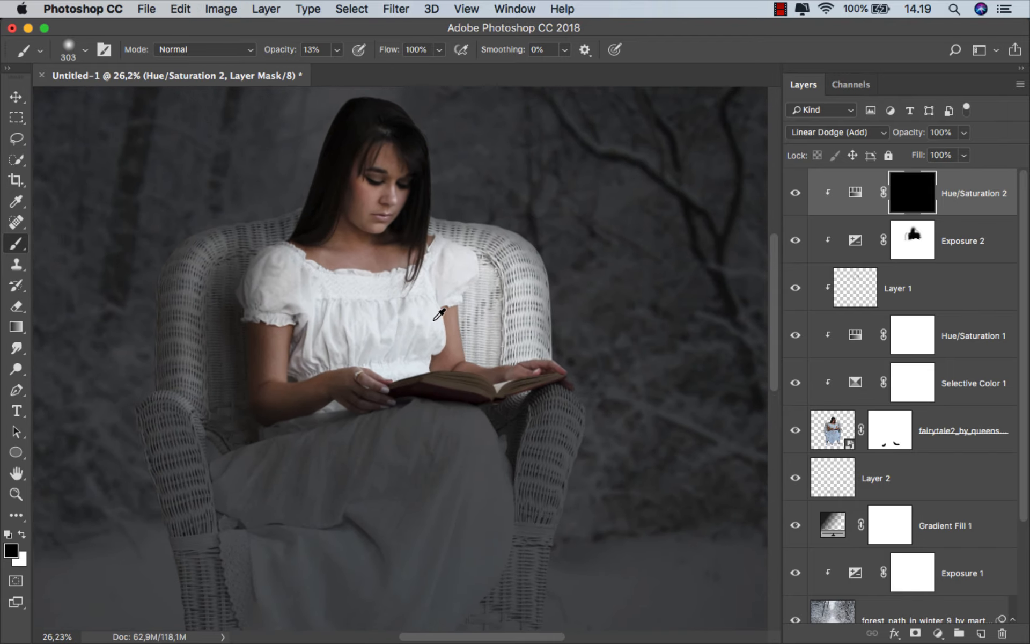
mouse_move(432, 339)
mouse_down()
mouse_move(490, 293)
mouse_move(558, 276)
mouse_up()
scroll(521, 274, up, 1)
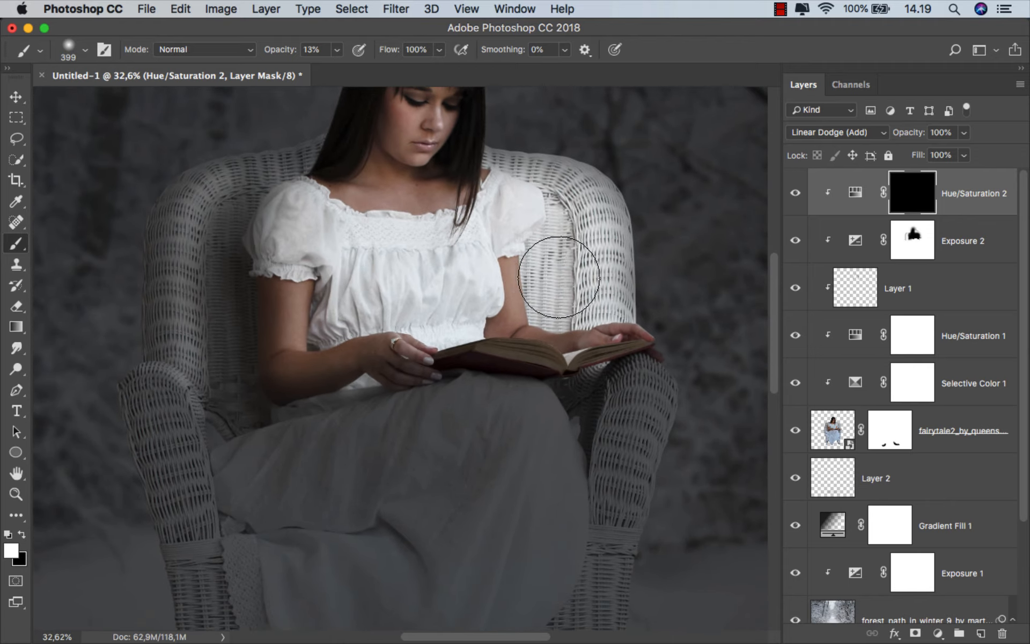
click(572, 287)
click(469, 295)
scroll(444, 285, down, 1)
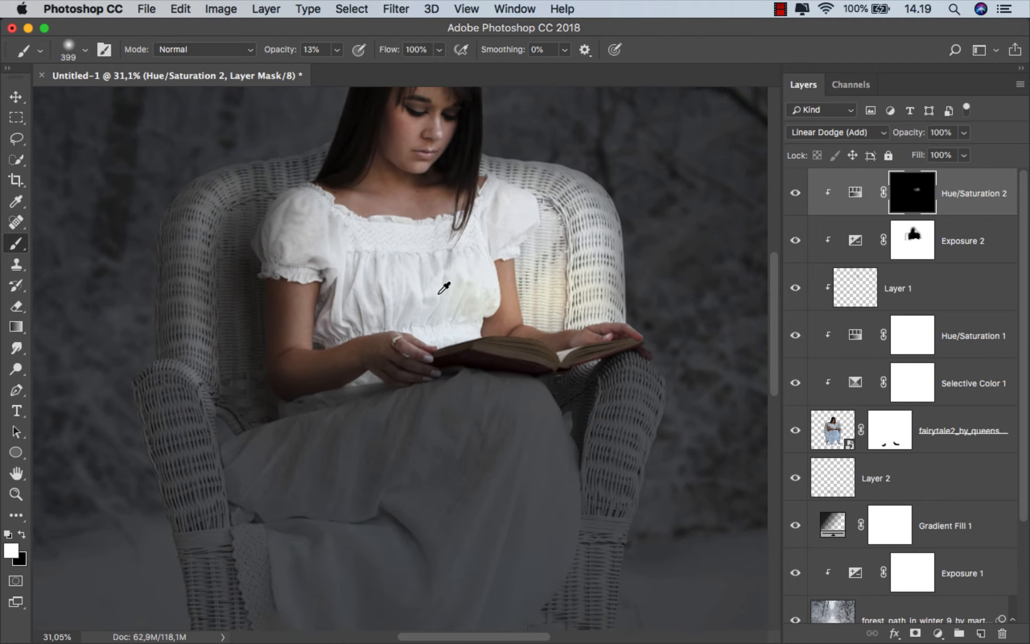
Brush white on the Hue/Saturation mask to spread the warm glow over the dress bodice, neckline and face
drag(471, 251, 473, 279)
drag(477, 279, 484, 280)
scroll(469, 277, down, 2)
mouse_move(423, 160)
mouse_down()
mouse_move(446, 219)
mouse_move(521, 236)
mouse_move(570, 283)
mouse_move(419, 313)
mouse_move(426, 273)
mouse_move(356, 268)
mouse_move(419, 201)
mouse_move(350, 343)
mouse_up()
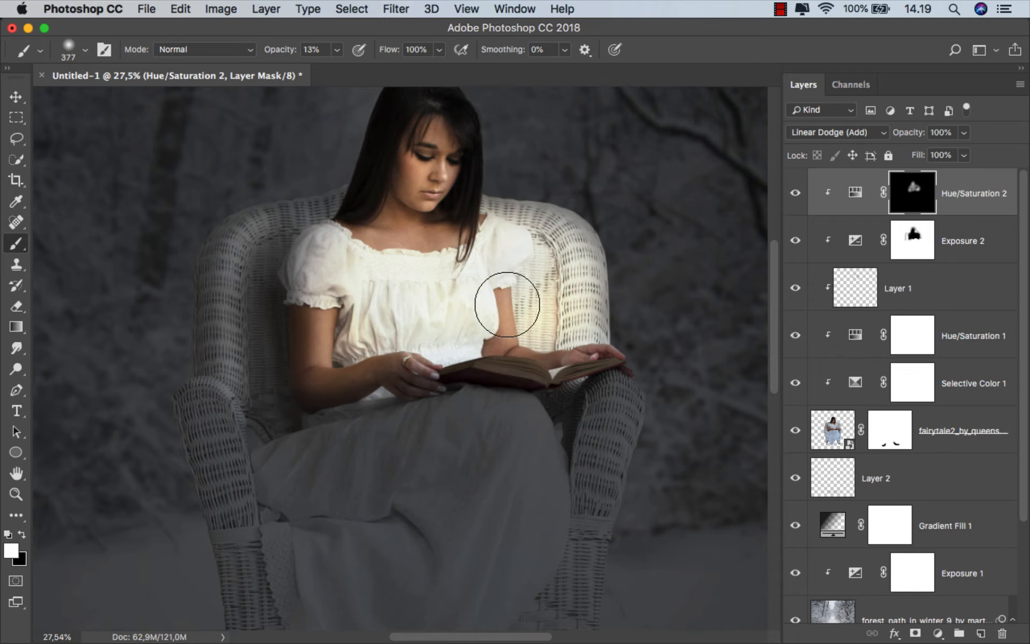
Reduce the brush to 131 px and paint white on the Hue/Saturation mask around the backrest, forearm and hands above the book
scroll(436, 139, up, 1)
mouse_move(473, 259)
mouse_down()
mouse_move(537, 270)
mouse_move(562, 343)
mouse_move(570, 326)
mouse_up()
scroll(558, 354, up, 1)
scroll(559, 351, up, 3)
scroll(448, 345, down, 2)
scroll(533, 361, up, 1)
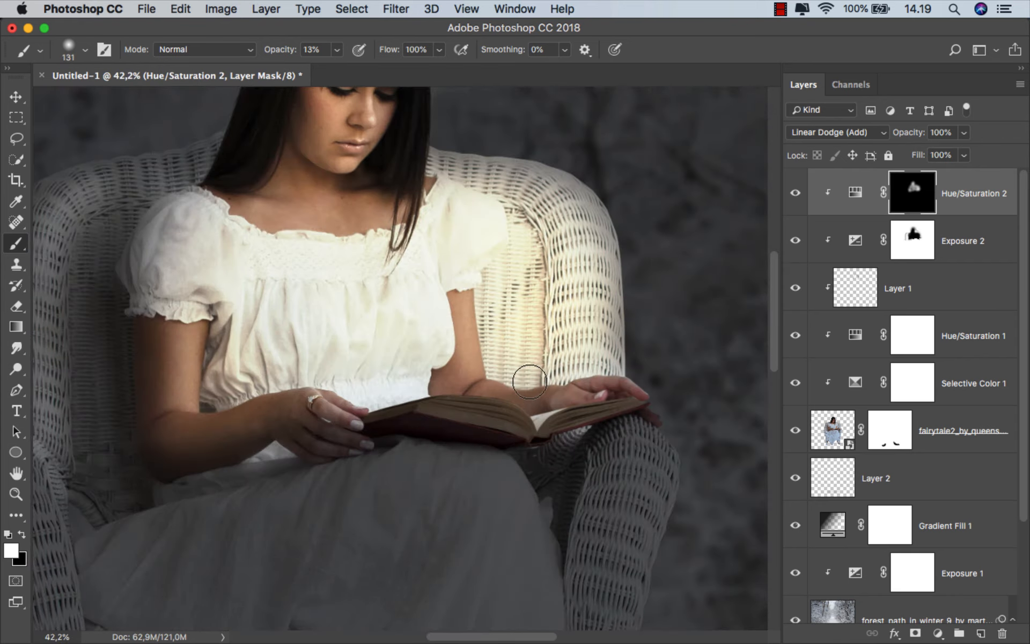
scroll(526, 375, right, 10)
scroll(568, 347, left, 8)
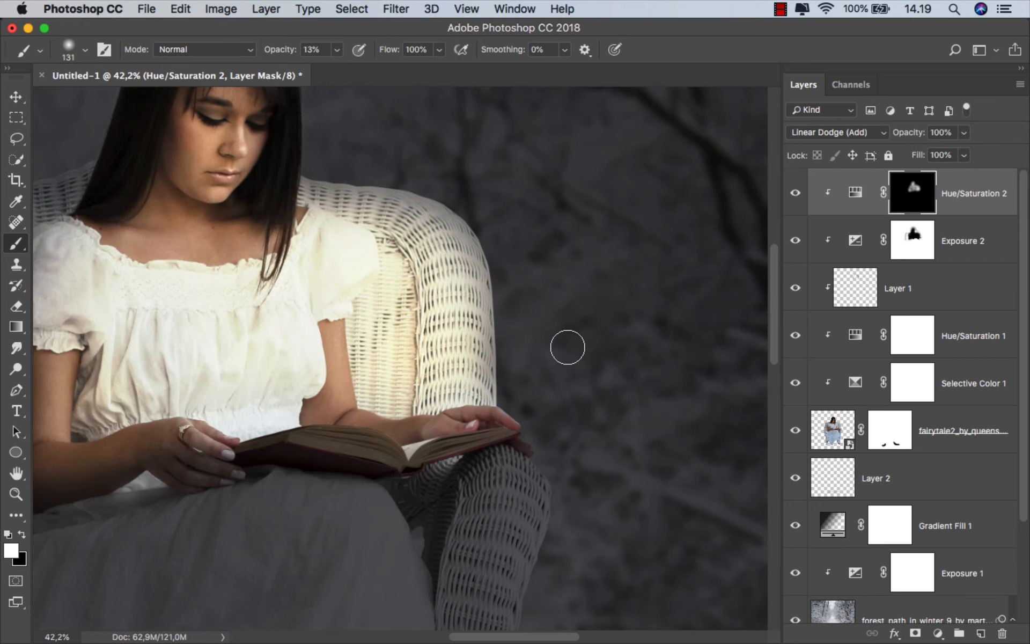
scroll(553, 374, left, 3)
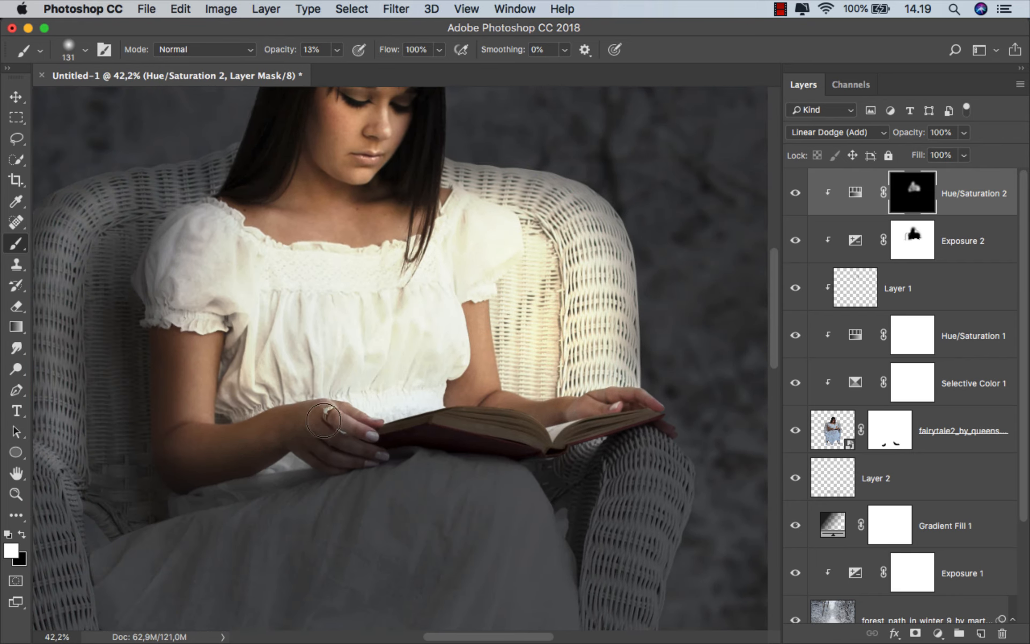
drag(324, 421, 365, 413)
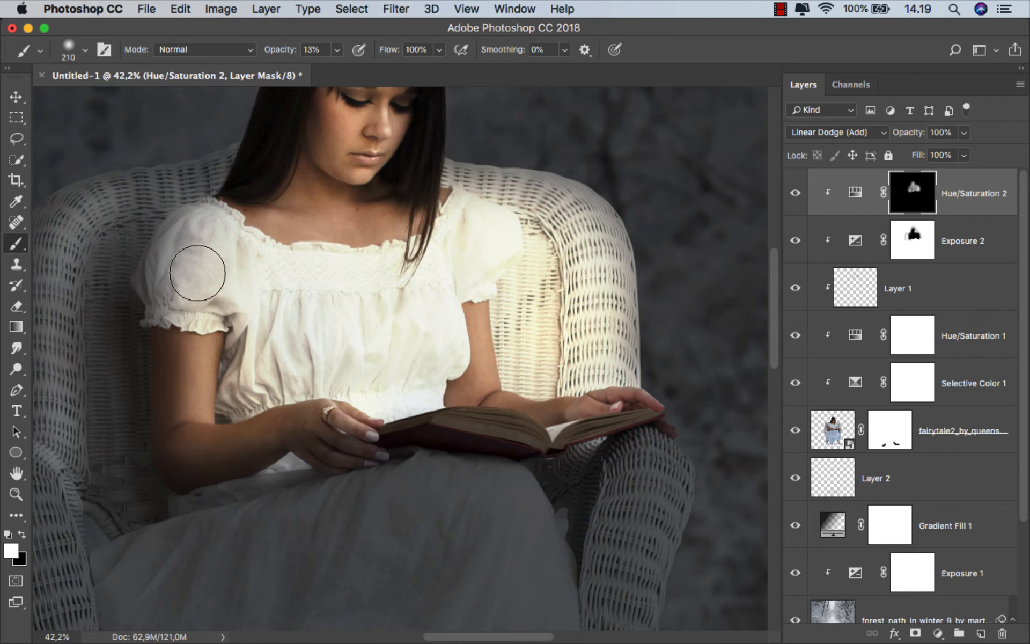
Paint white with larger soft brushes on the Hue/Saturation mask to warm the near sleeve, bodice, backrest and face
scroll(197, 272, down, 2)
drag(242, 271, 357, 272)
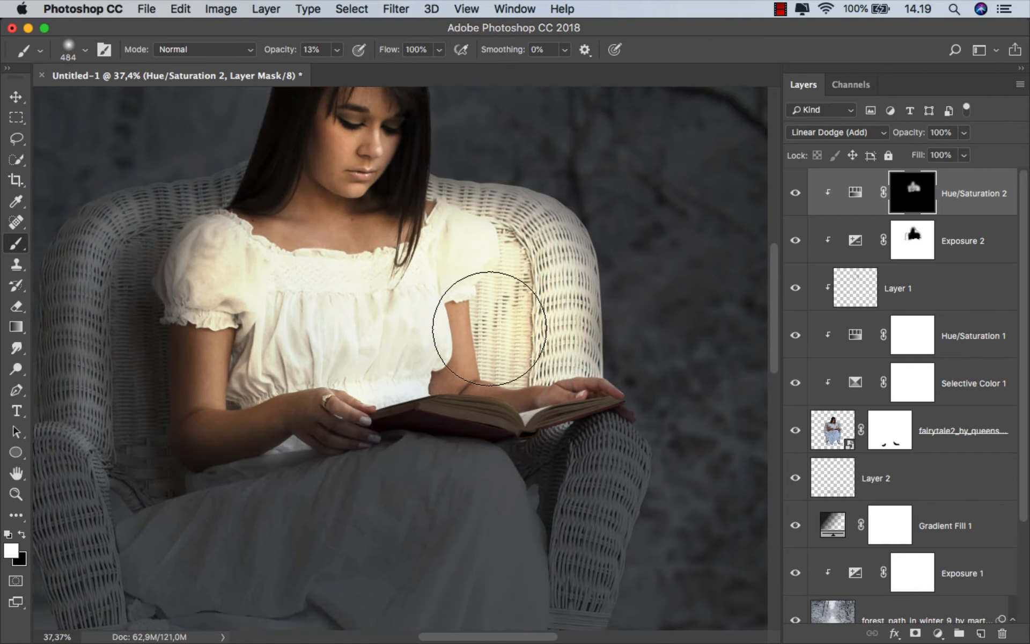
drag(432, 350, 371, 355)
drag(444, 317, 526, 424)
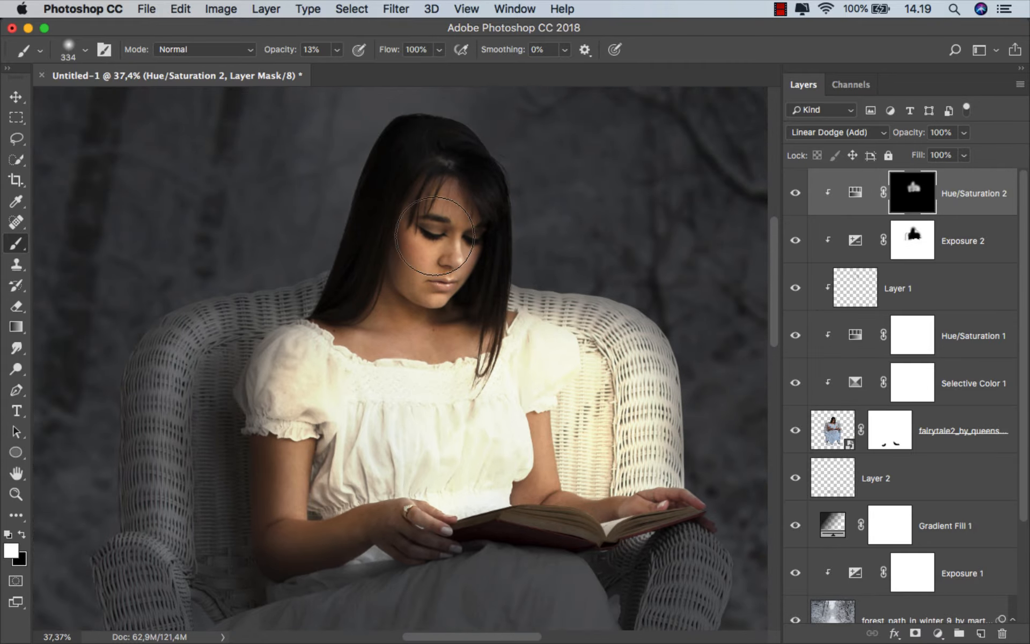
Extend the warm glow on the Hue/Saturation mask along the backrest rim and armrest beside the ringed arm
mouse_move(287, 431)
mouse_down()
mouse_move(342, 324)
mouse_move(254, 226)
mouse_up()
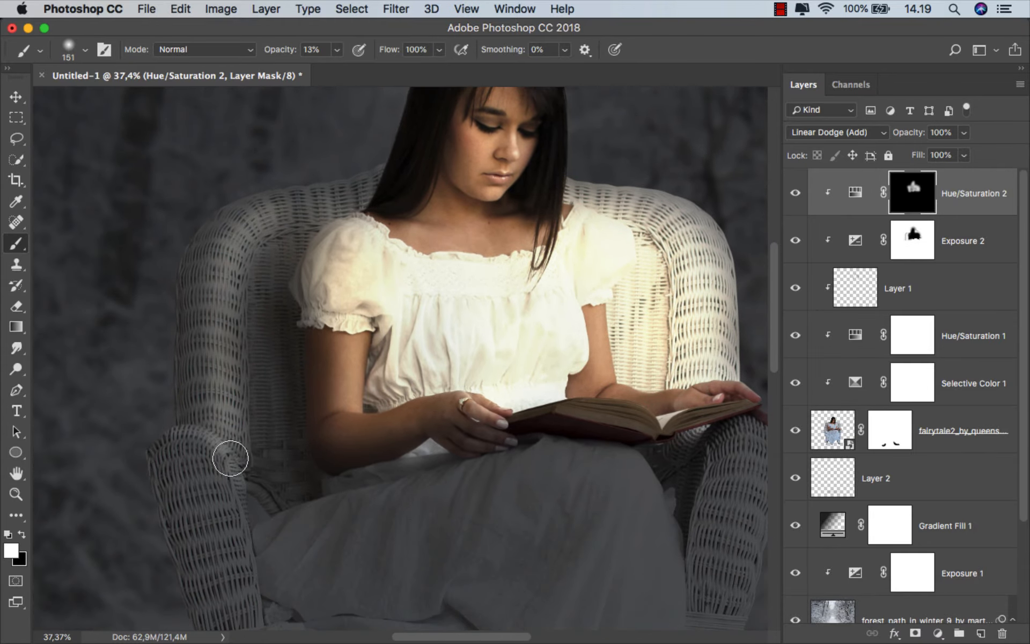
mouse_move(446, 253)
mouse_down()
mouse_move(374, 256)
mouse_move(407, 226)
mouse_move(442, 227)
mouse_up()
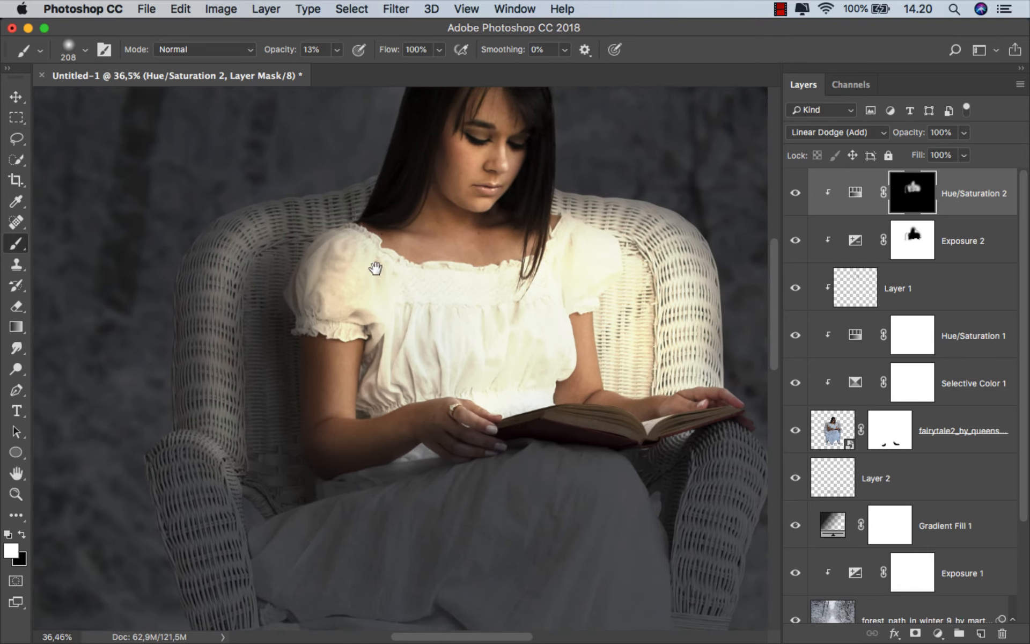
drag(412, 351, 403, 185)
drag(250, 308, 218, 316)
drag(297, 358, 302, 359)
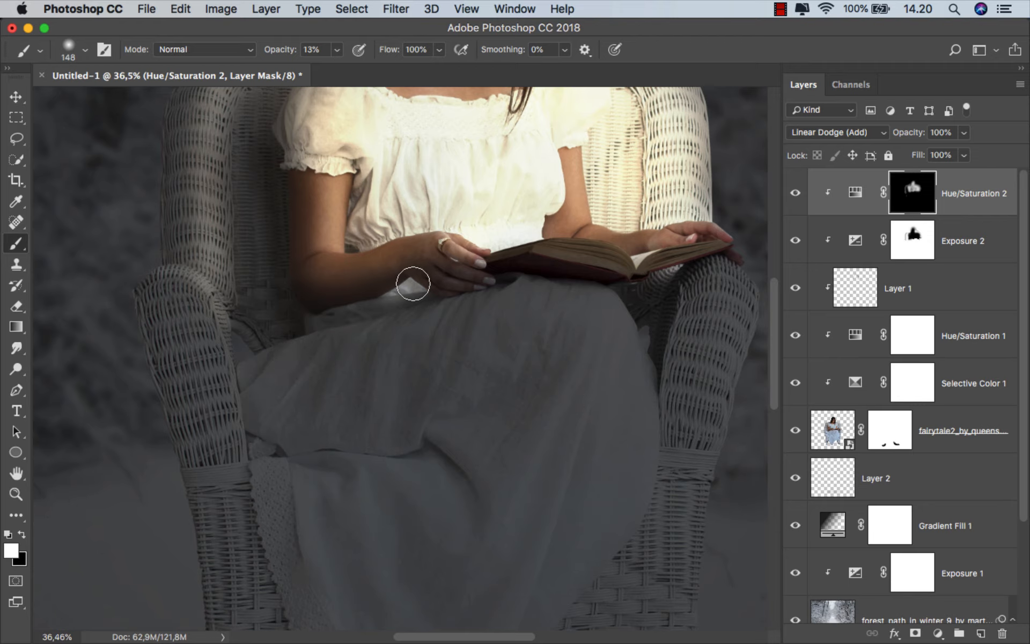
Brush white on the Hue/Saturation mask over the skirt folds beneath the forearm and the armrest beneath the book, and refine the torso glow
drag(451, 313, 375, 340)
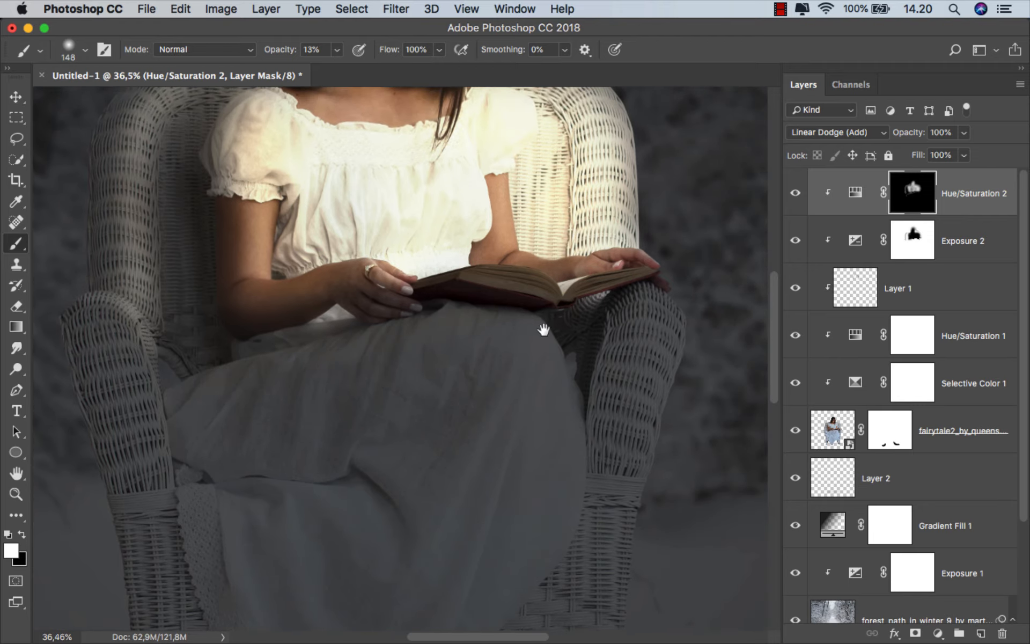
drag(544, 330, 495, 332)
drag(553, 335, 566, 335)
scroll(600, 460, down, 2)
drag(508, 357, 502, 424)
scroll(532, 317, down, 3)
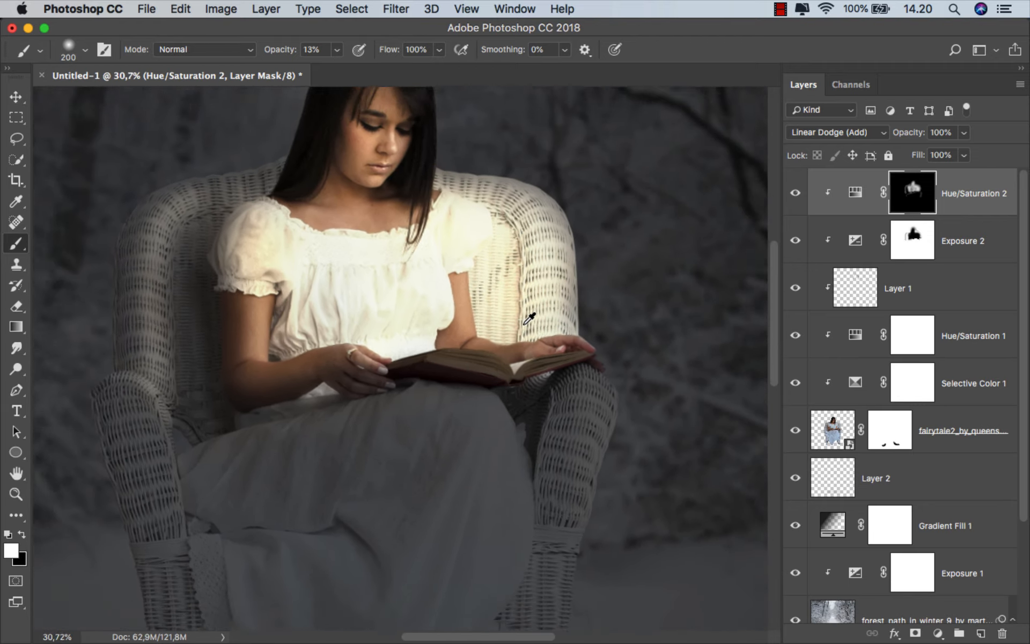
scroll(485, 329, up, 4)
drag(433, 293, 444, 293)
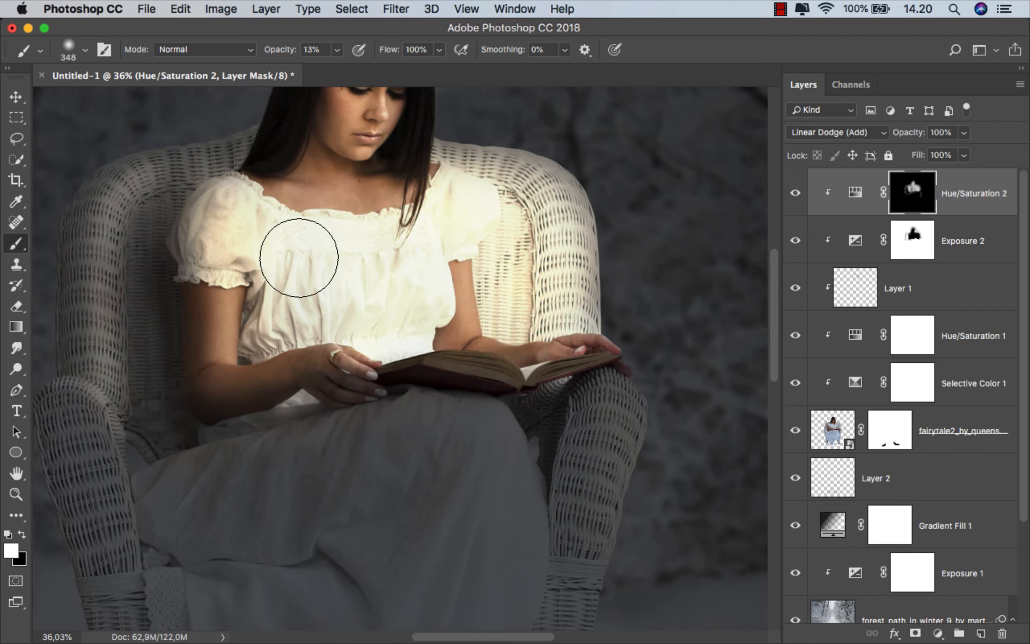
Toggle the Hue/Saturation 2 layer off and on to compare the warm glow on the woman and chair
click(798, 192)
click(798, 192)
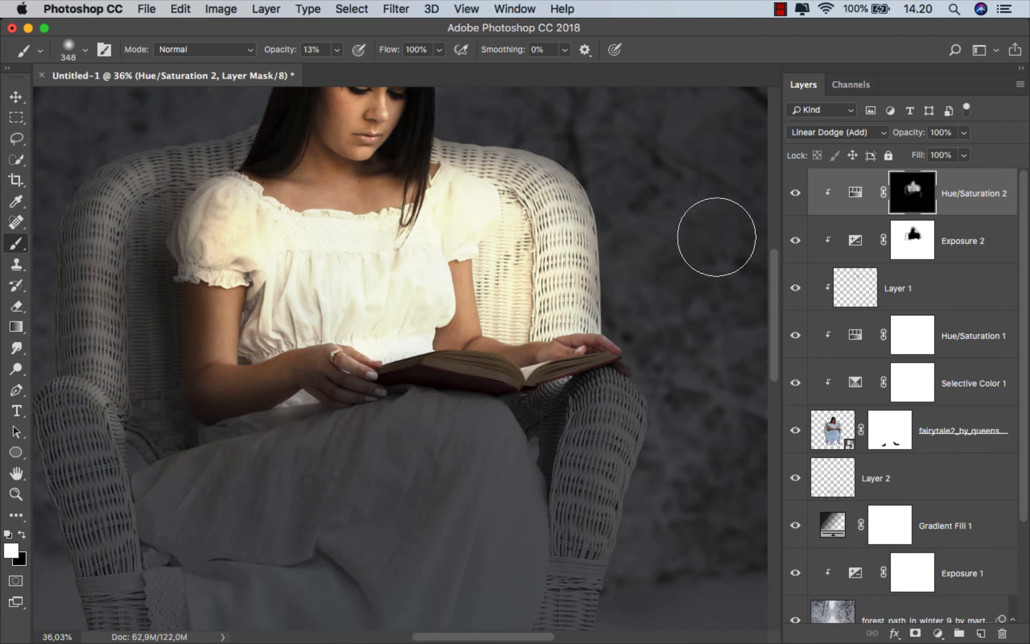
scroll(483, 299, up, 3)
scroll(483, 299, left, 3)
mouse_move(510, 265)
mouse_down()
mouse_move(537, 270)
mouse_move(530, 340)
mouse_move(564, 376)
mouse_up()
ctrl+alt+click(581, 351)
scroll(473, 333, up, 1)
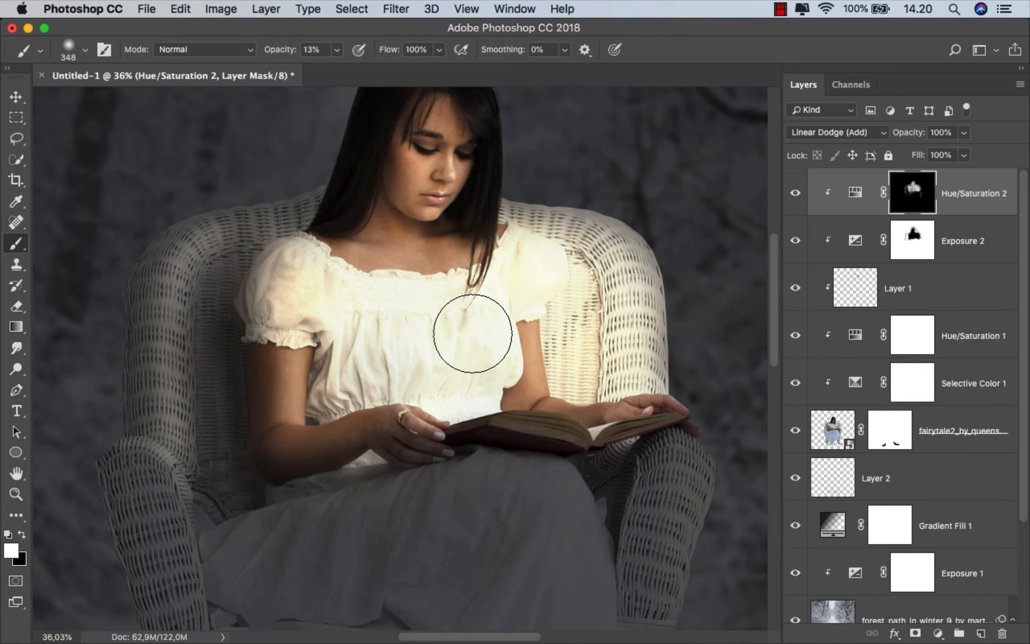
Raise the brush opacity to 100% and paint white on the Hue/Saturation 2 mask over the neckline and bodice with brushes up to 526 px
click(338, 50)
click(447, 188)
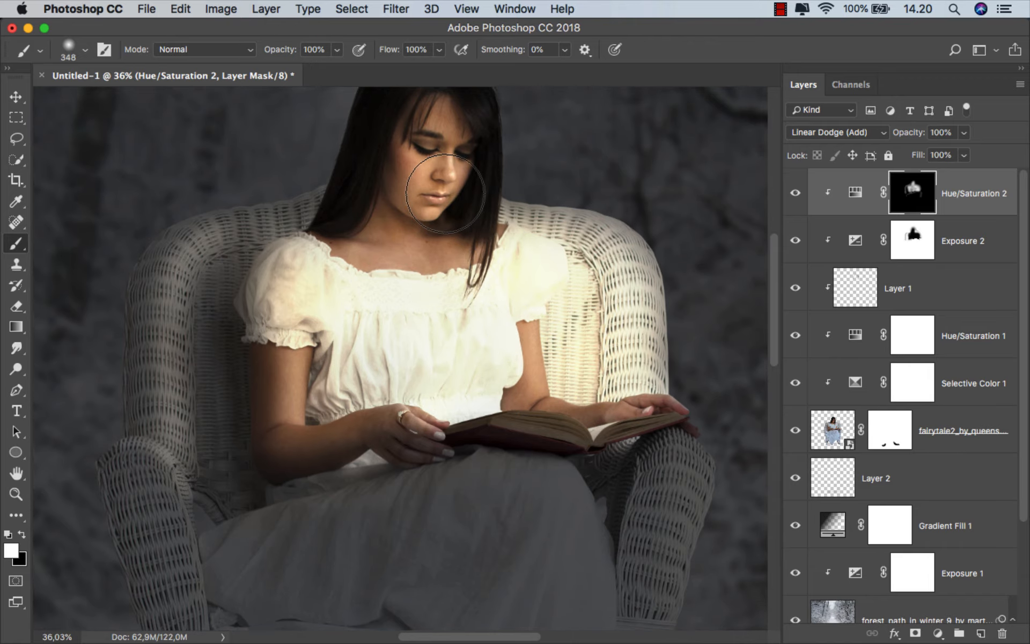
scroll(471, 218, up, 2)
drag(443, 192, 448, 192)
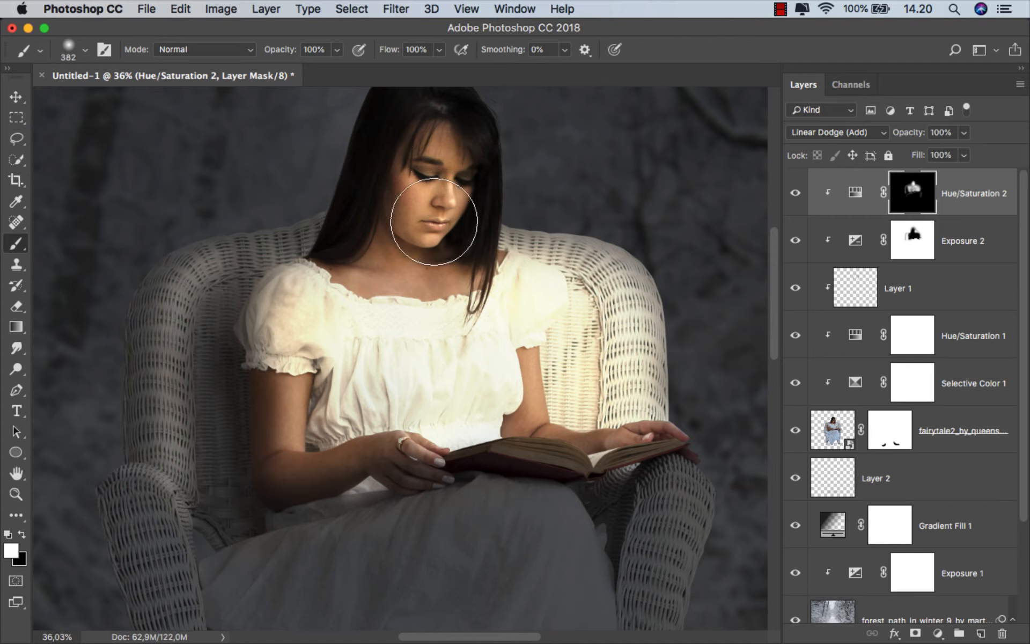
click(417, 268)
drag(486, 311, 475, 311)
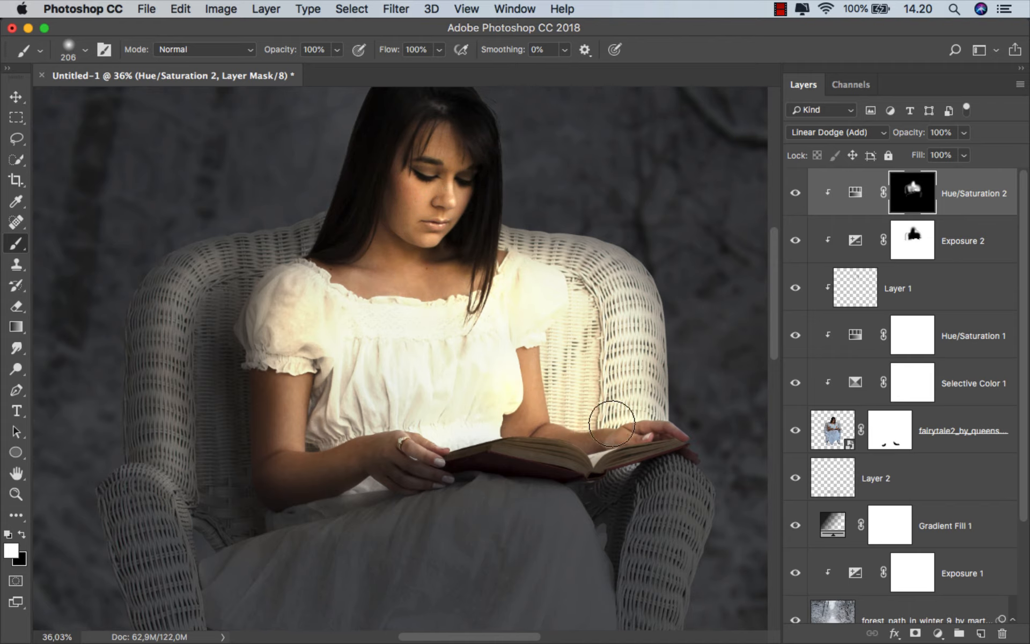
mouse_move(439, 429)
mouse_down()
mouse_move(337, 427)
mouse_move(323, 376)
mouse_move(373, 372)
mouse_move(409, 333)
mouse_move(400, 333)
mouse_up()
click(373, 321)
scroll(439, 295, down, 2)
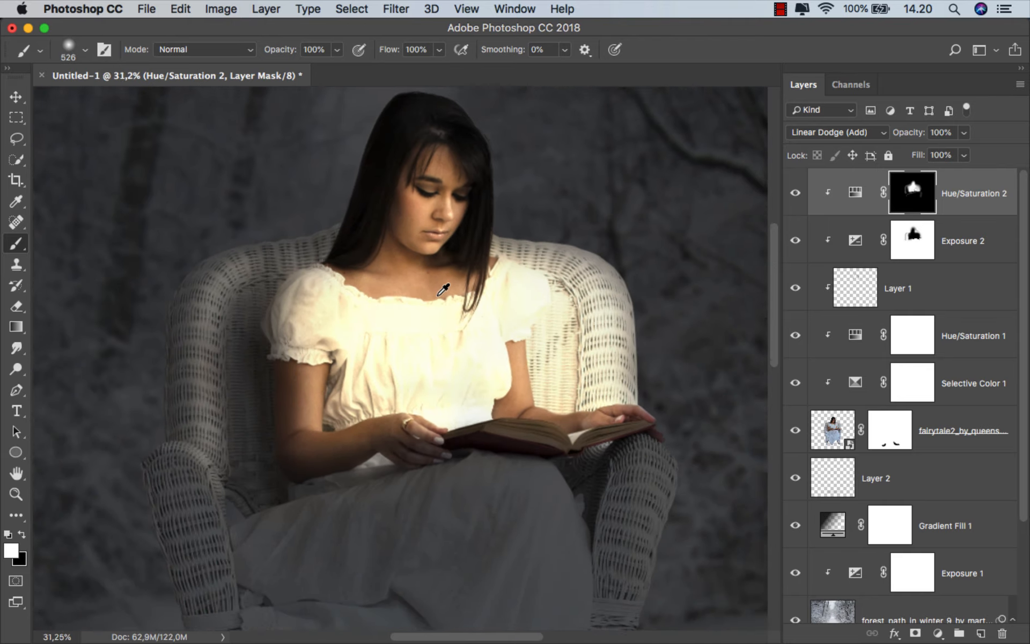
Toggle Hue/Saturation 2 and Selective Color 1 off and on to compare what each contributes
scroll(439, 296, down, 2)
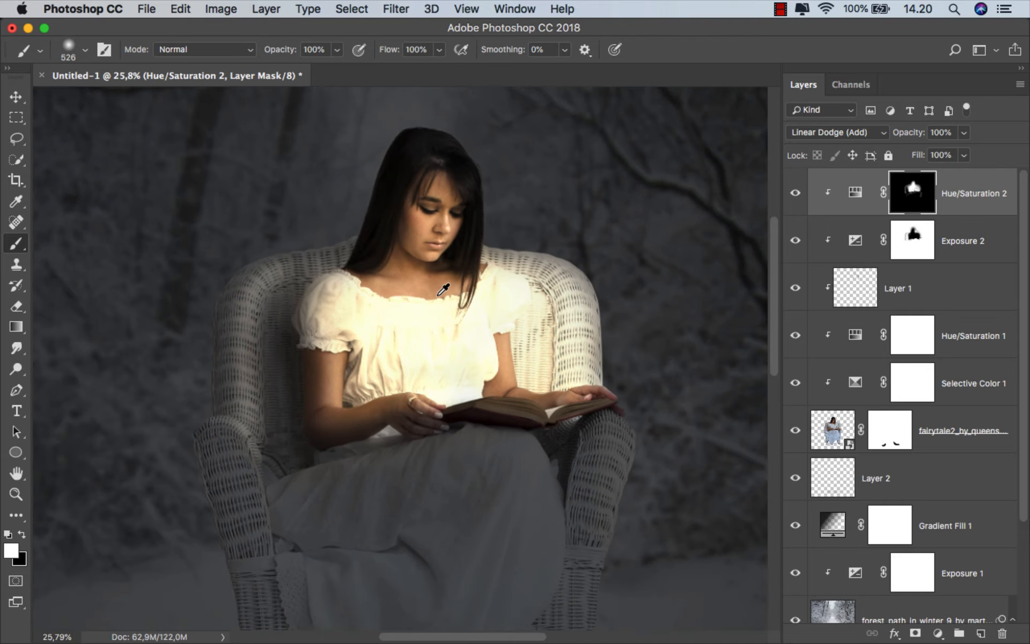
click(796, 193)
click(796, 193)
drag(594, 278, 509, 252)
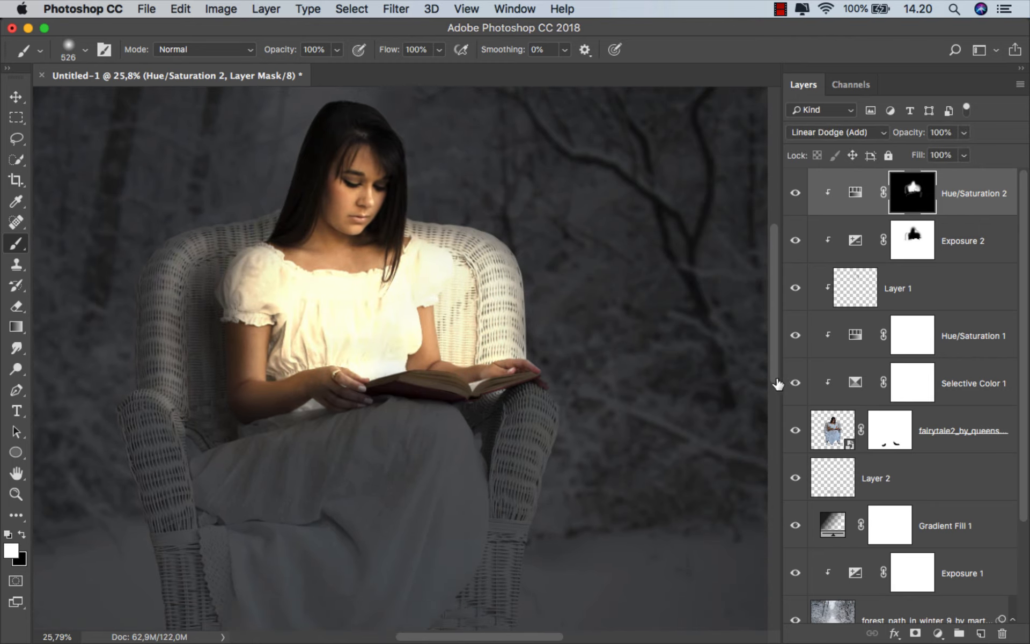
click(797, 383)
click(797, 386)
Paint black at 21% opacity on the Selective Color 1 mask over the bodice, from the neckline to above the book
click(911, 386)
scroll(376, 355, up, 1)
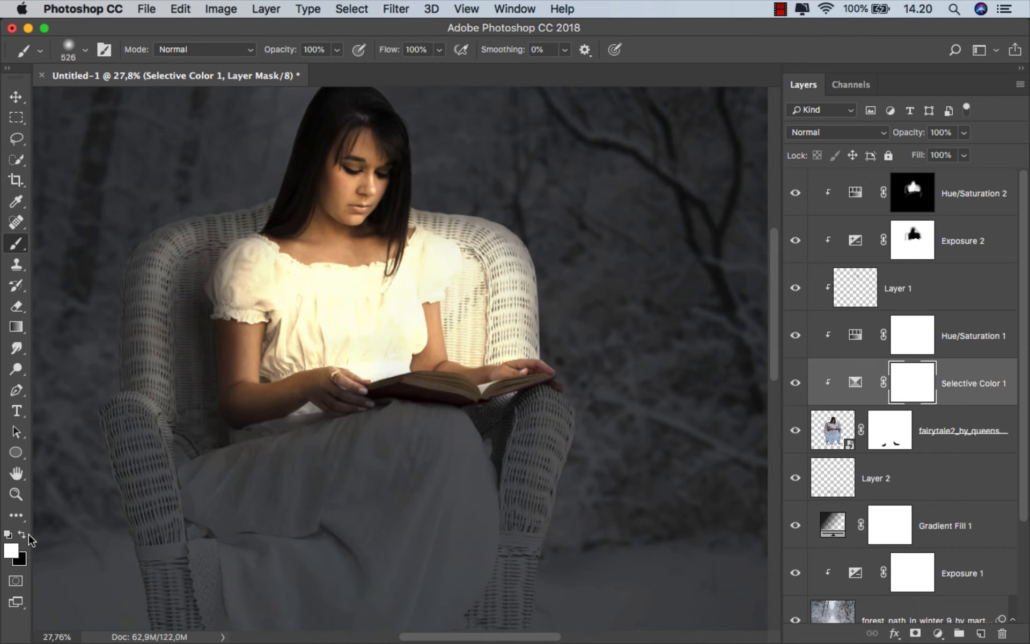
scroll(326, 304, up, 3)
ctrl+alt+drag(331, 308, 312, 315)
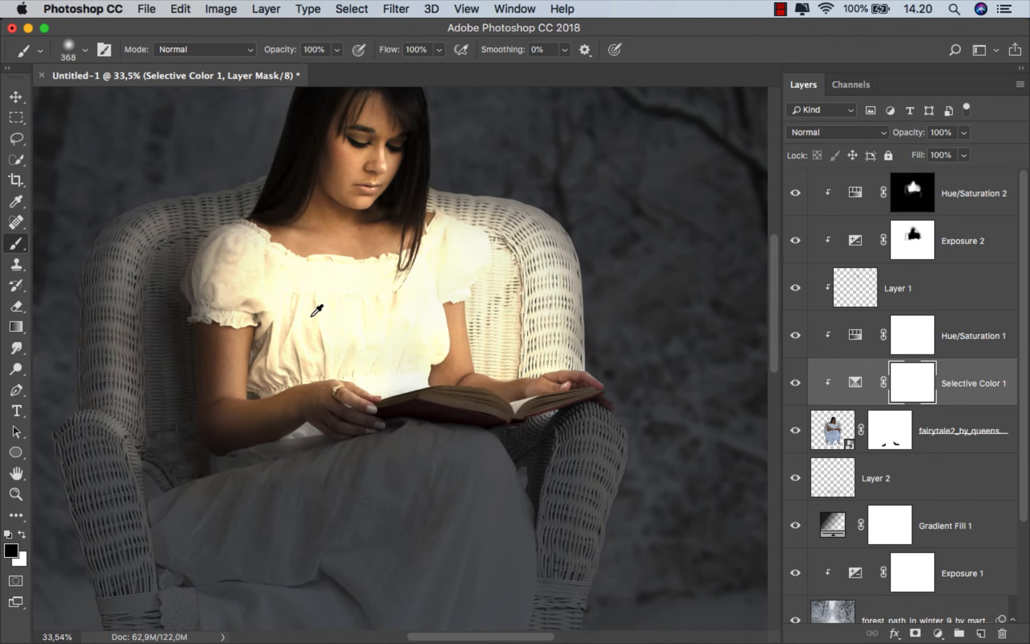
scroll(312, 315, up, 1)
click(337, 49)
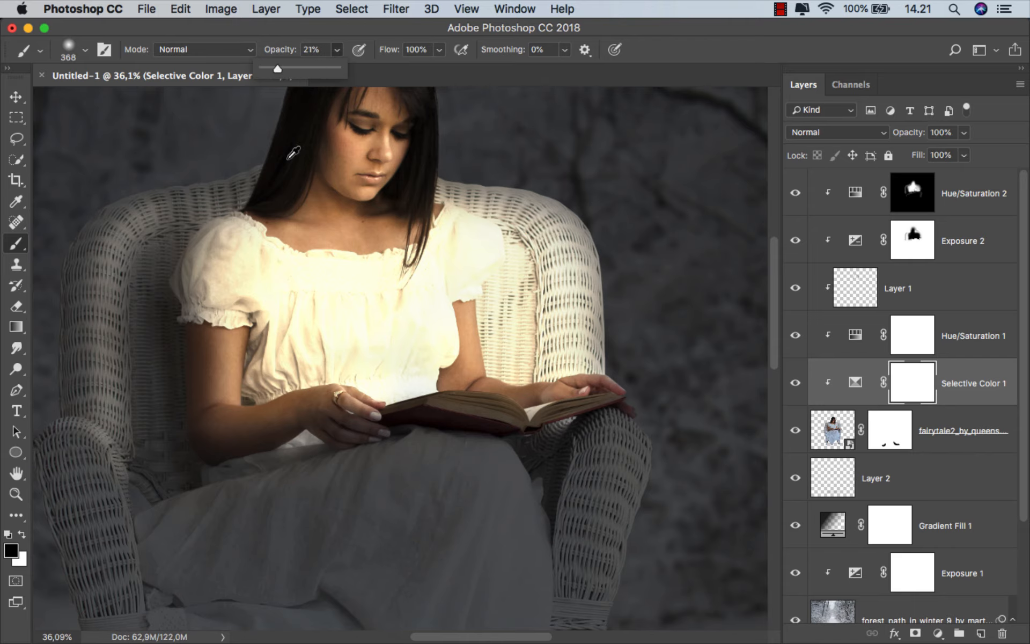
scroll(305, 257, up, 1)
click(276, 288)
mouse_move(272, 283)
mouse_down()
mouse_move(404, 285)
mouse_move(470, 256)
mouse_move(430, 307)
mouse_move(432, 354)
mouse_move(387, 375)
mouse_move(431, 372)
mouse_move(438, 293)
mouse_move(458, 261)
mouse_up()
mouse_move(454, 261)
mouse_down()
mouse_move(427, 359)
mouse_move(351, 330)
mouse_move(311, 338)
mouse_move(277, 296)
mouse_move(282, 286)
mouse_move(286, 356)
mouse_move(437, 364)
mouse_move(447, 305)
mouse_move(476, 259)
mouse_move(500, 259)
mouse_move(501, 288)
mouse_move(292, 284)
mouse_move(264, 306)
mouse_move(354, 354)
mouse_move(427, 354)
mouse_up()
drag(433, 376, 380, 380)
Compare the dress colour with Selective Color 1 hidden and shown, close up and in the whole composition
click(795, 382)
click(796, 382)
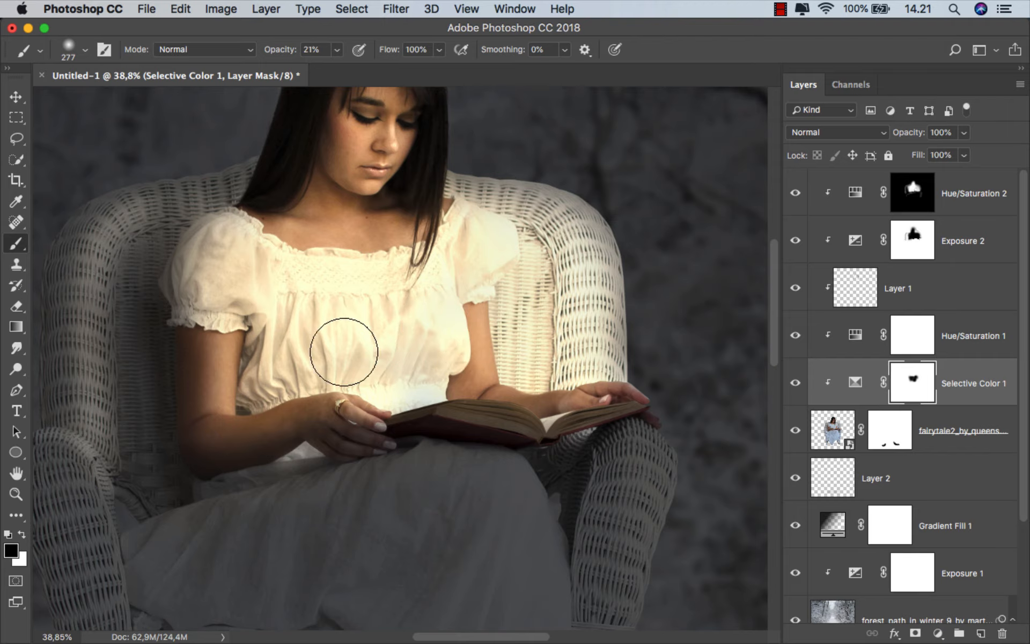
scroll(376, 274, down, 10)
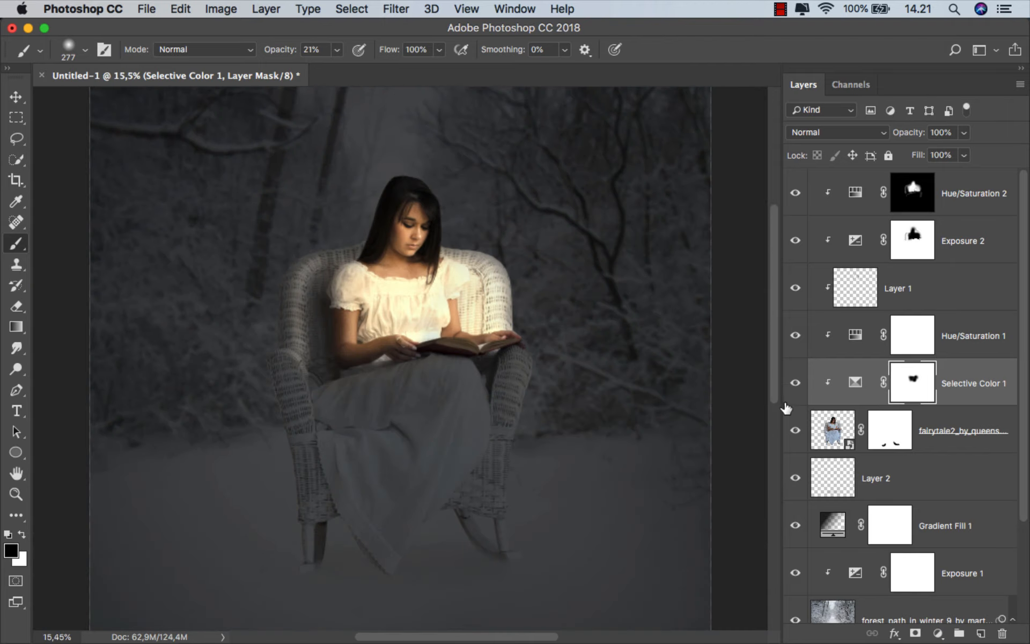
click(796, 383)
click(796, 383)
Add a Curves adjustment clipped above Hue/Saturation 2 and move its white point to input 226, output 255
click(963, 201)
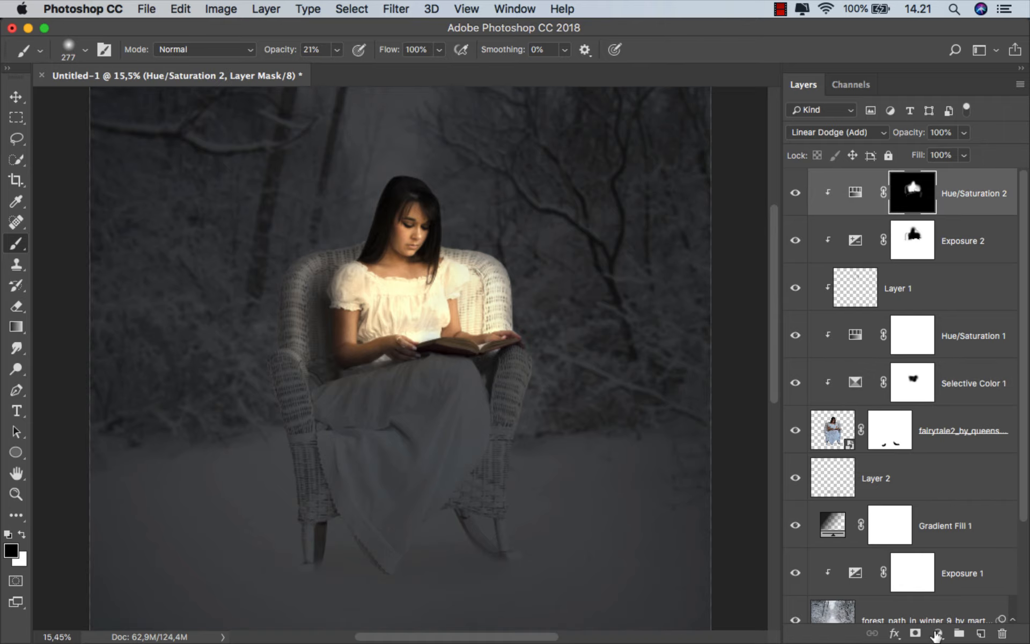
click(936, 634)
click(912, 404)
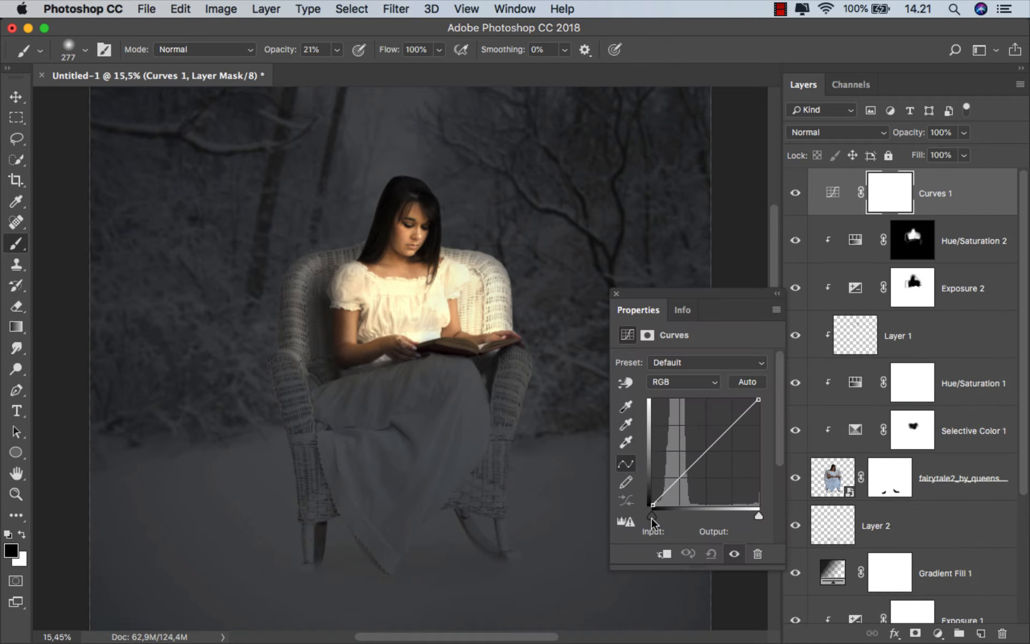
click(663, 554)
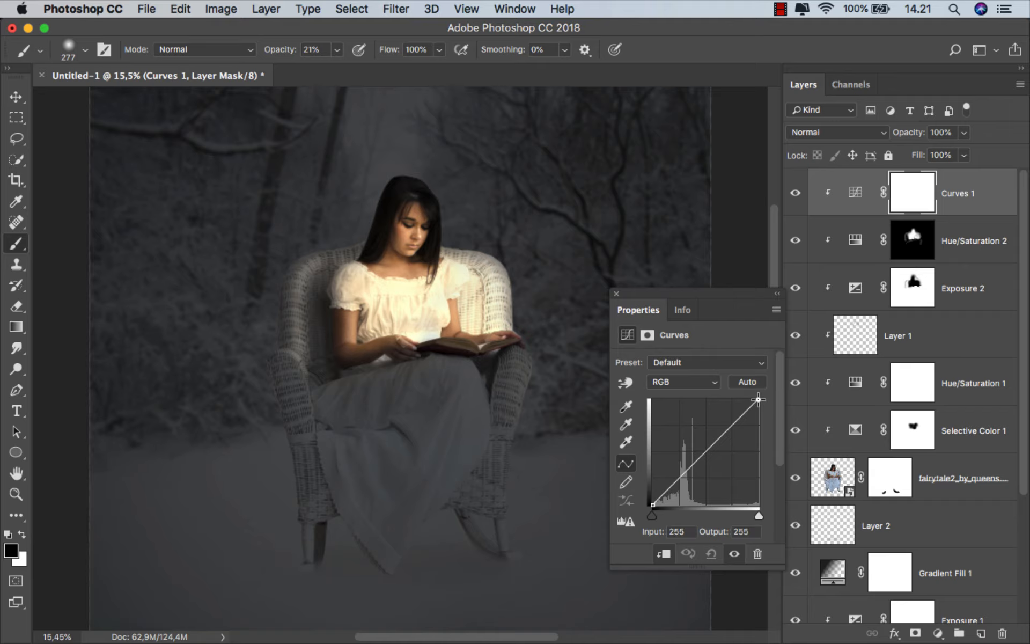
drag(758, 399, 747, 395)
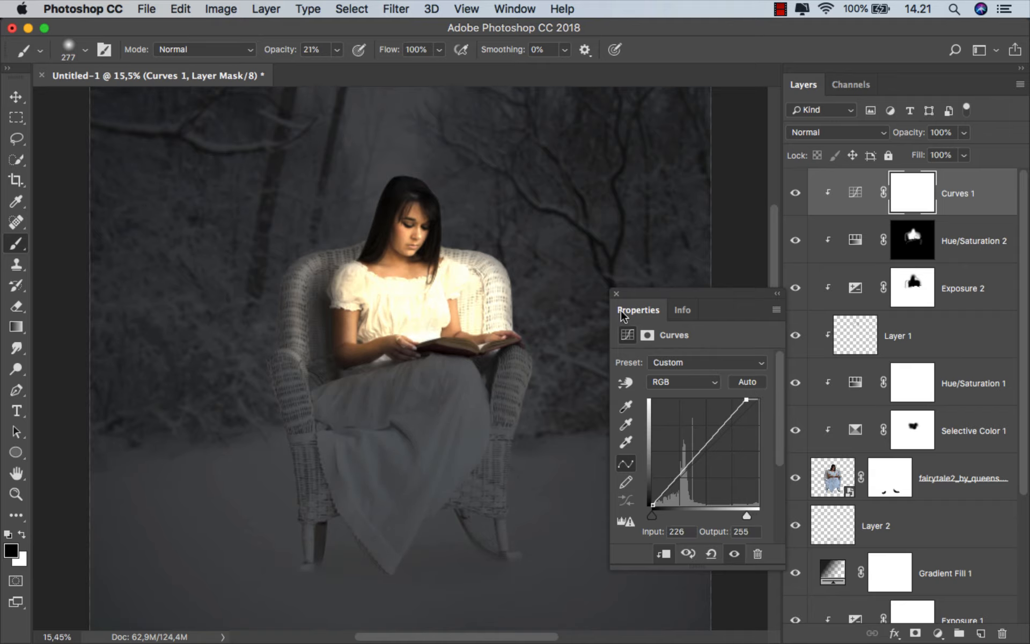
click(616, 294)
Invert the Curves 1 mask to black and make white the foreground colour
scroll(432, 250, up, 3)
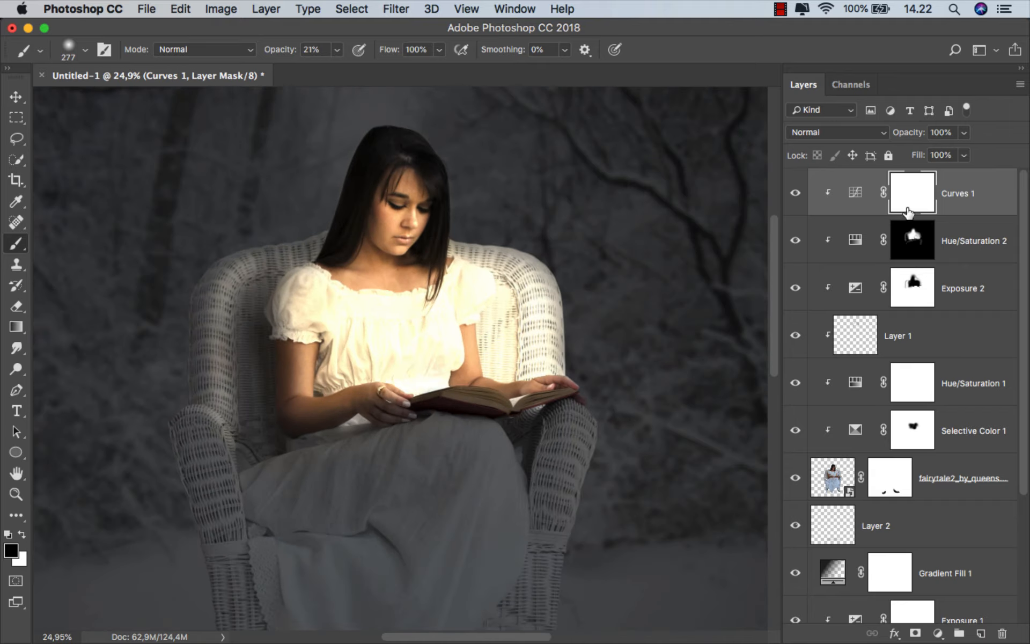
key(super+i)
scroll(472, 242, up, 1)
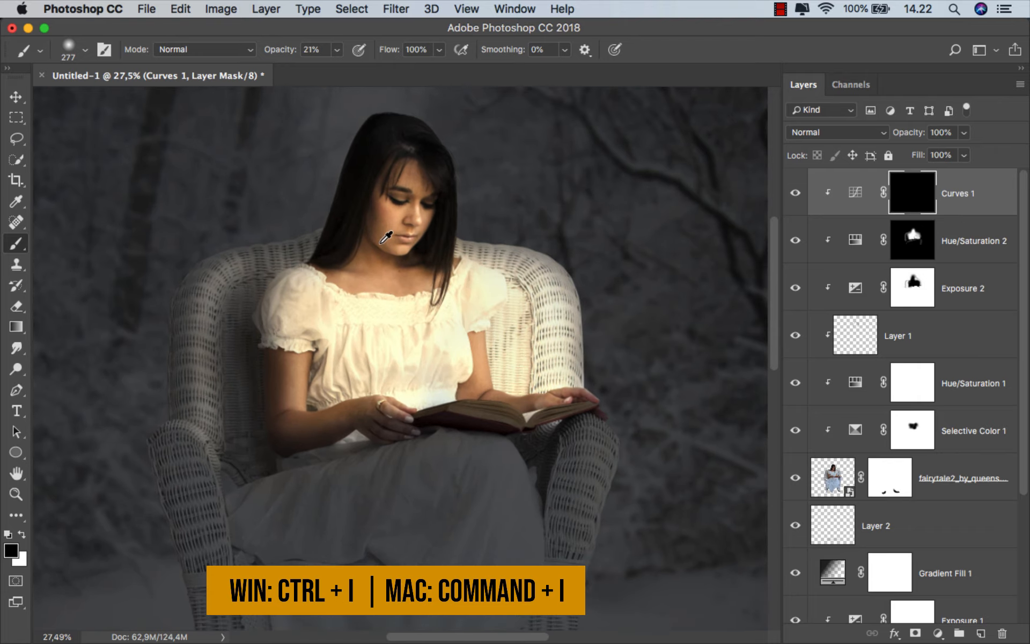
key(x)
Paint white at 100% opacity on the Curves 1 mask along the nose, lips and jawline with brushes of 26, 13 and 5 px
scroll(524, 188, up, 1)
scroll(525, 188, up, 1)
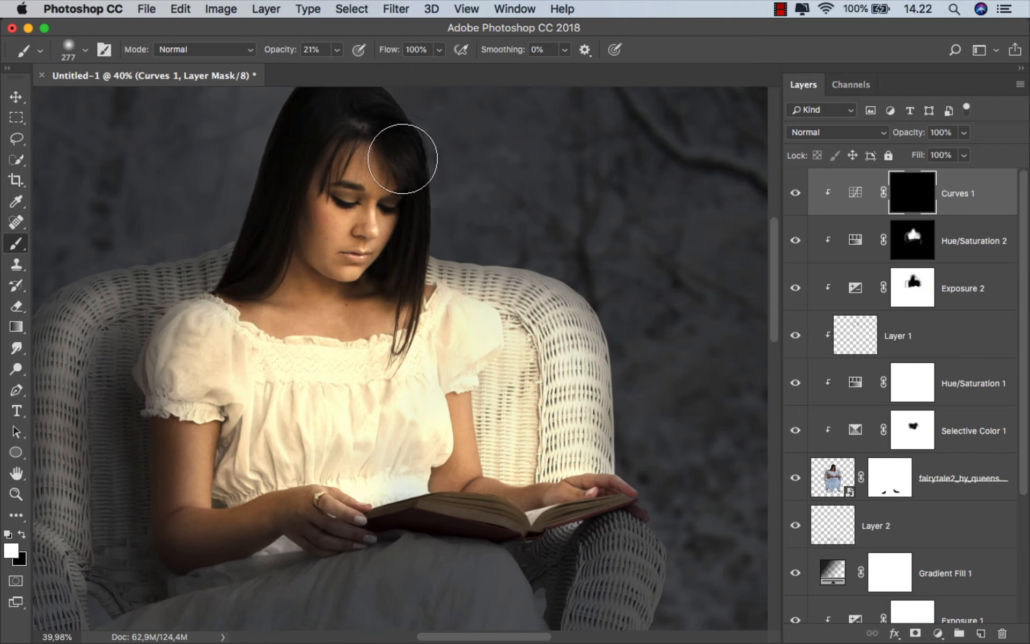
click(338, 50)
drag(395, 173, 356, 185)
scroll(370, 223, up, 3)
scroll(380, 223, up, 1)
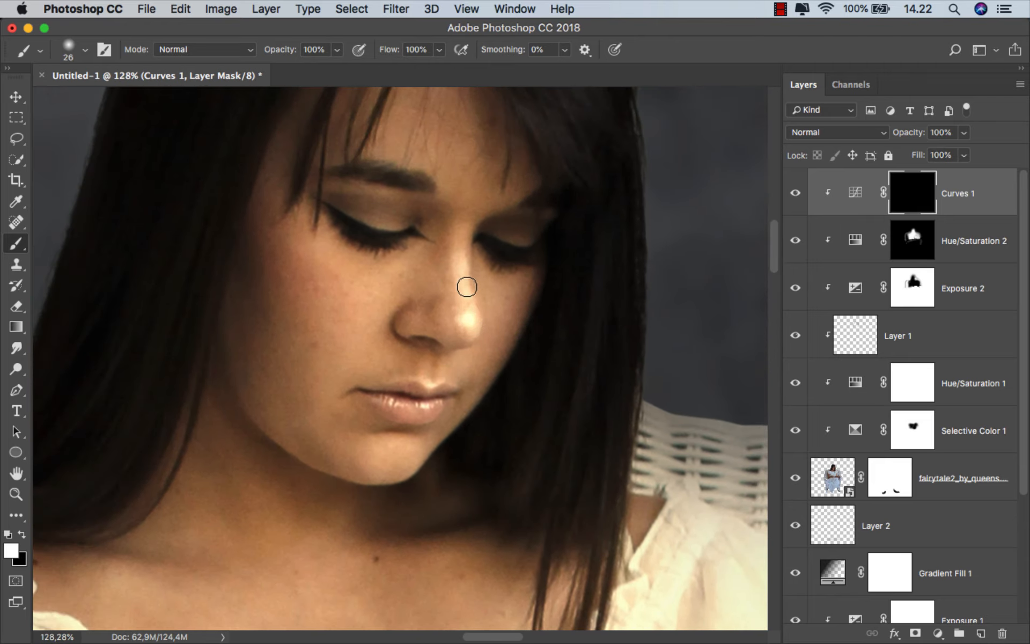
scroll(435, 392, down, 1)
drag(436, 362, 431, 363)
scroll(400, 372, up, 1)
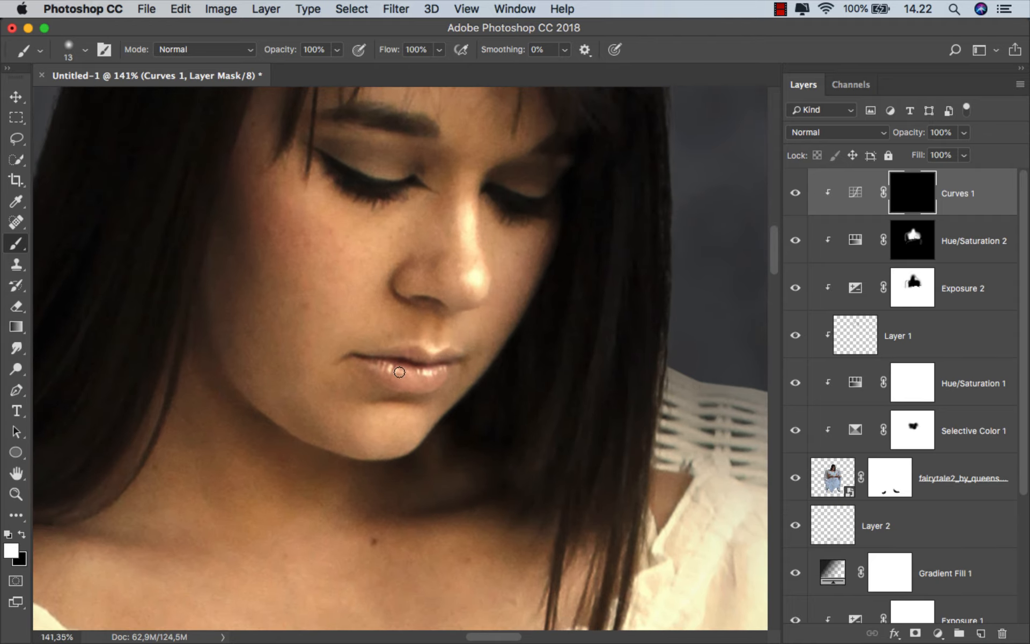
scroll(381, 383, up, 1)
drag(181, 392, 179, 392)
drag(194, 370, 191, 330)
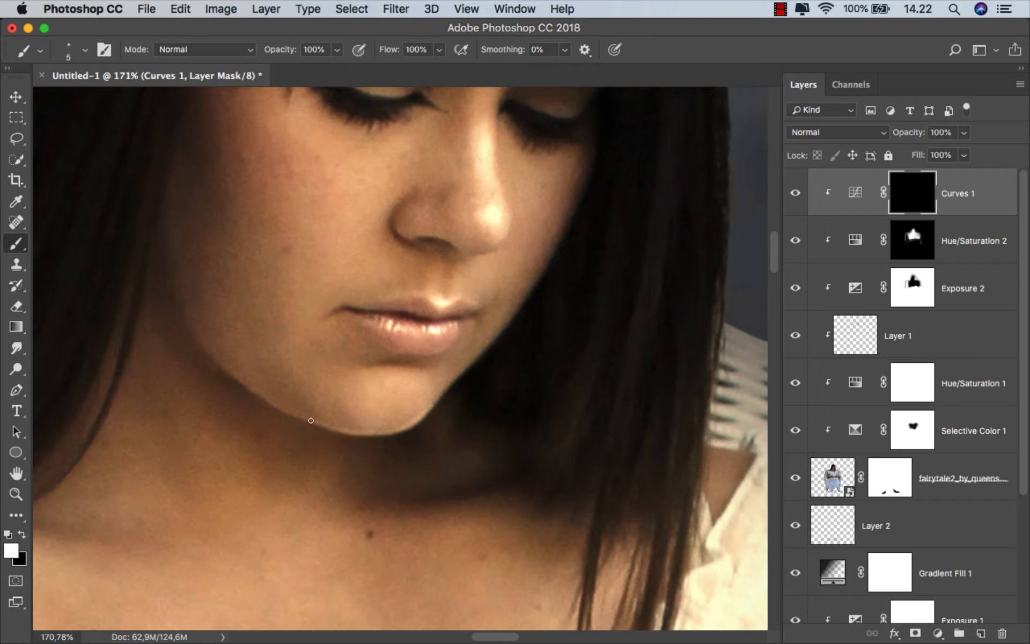
scroll(421, 220, down, 4)
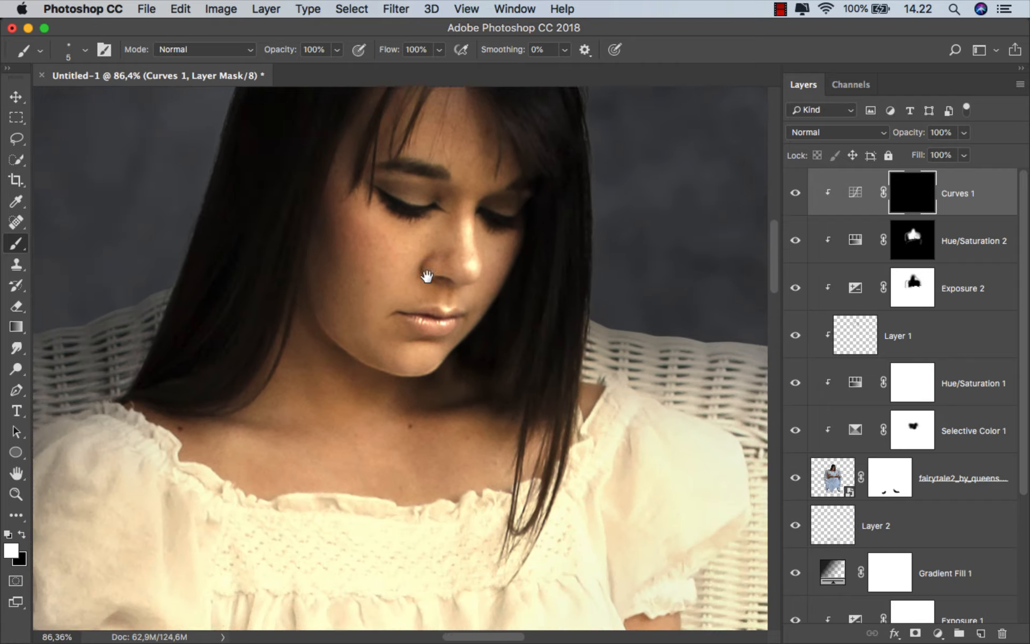
Paint white at 50% opacity on the Curves 1 mask over the collarbone and the upper arm of the ringed hand
drag(348, 335, 366, 337)
key(5)
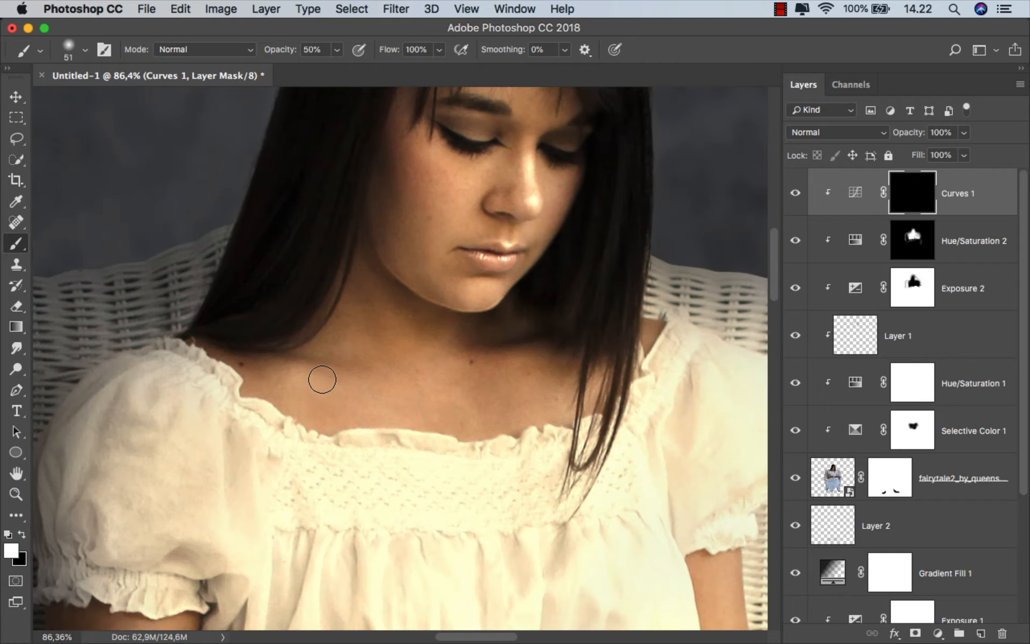
drag(513, 359, 490, 367)
drag(365, 305, 371, 113)
mouse_move(244, 510)
mouse_down()
mouse_move(272, 326)
mouse_move(258, 329)
mouse_up()
scroll(226, 322, up, 2)
mouse_move(186, 240)
mouse_down()
mouse_move(221, 239)
mouse_move(209, 404)
mouse_up()
Brush white at 50% opacity on the Curves 1 mask along the upper edge of the ringed forearm and wrist
scroll(203, 280, down, 2)
mouse_move(300, 405)
mouse_down()
mouse_move(261, 404)
mouse_move(354, 387)
mouse_up()
drag(376, 395, 368, 393)
drag(276, 420, 339, 397)
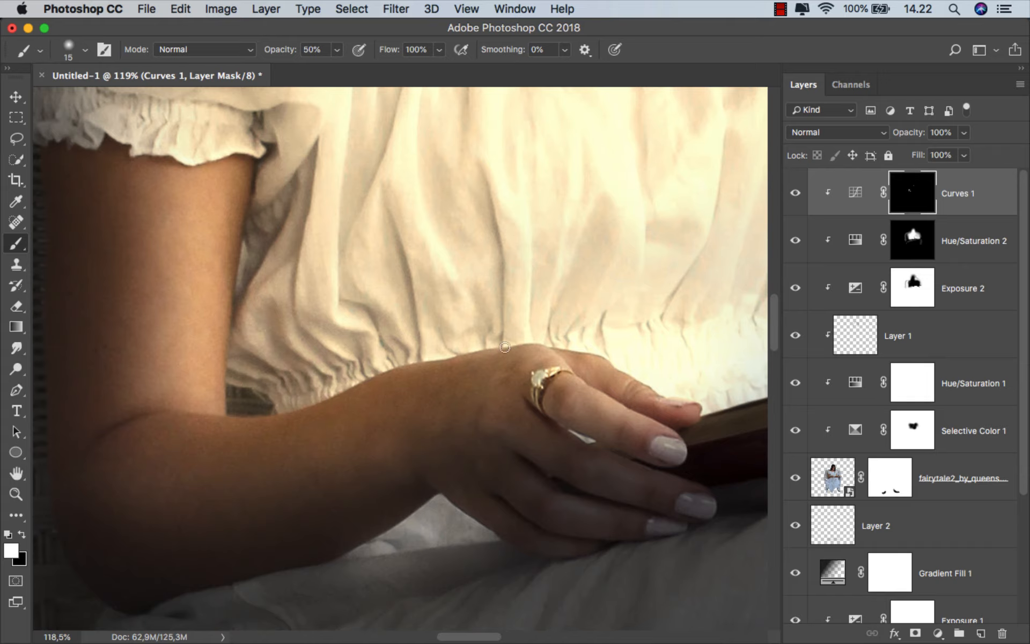
drag(505, 347, 578, 356)
drag(577, 356, 537, 360)
Raise the brush opacity to 100% and paint thin highlights on the Curves 1 mask along the ringed hand's knuckles and fingers
drag(280, 49, 415, 53)
scroll(169, 421, up, 1)
drag(168, 418, 163, 418)
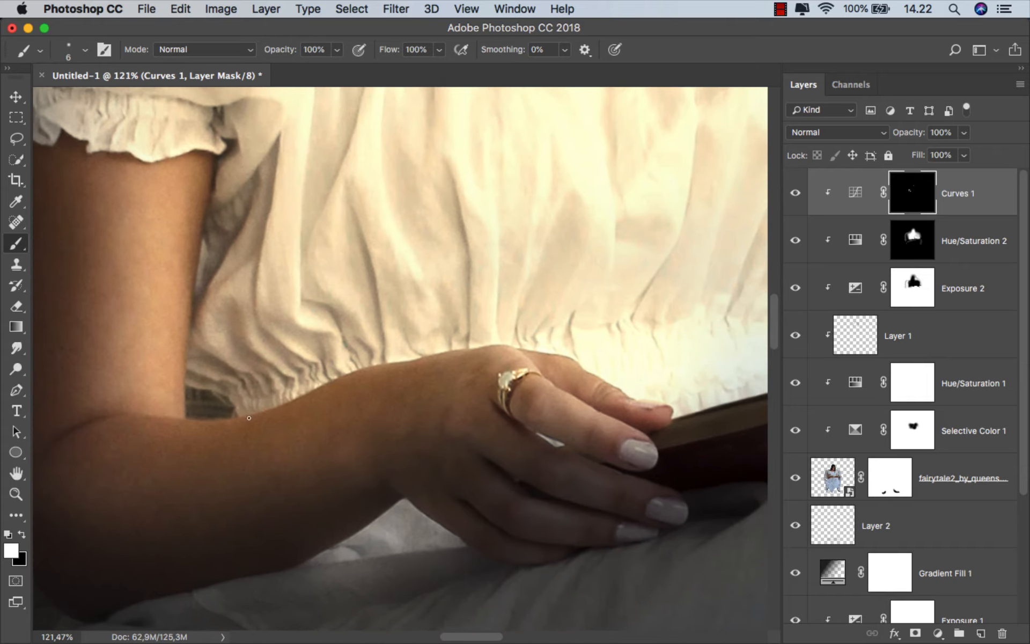
scroll(429, 357, up, 4)
drag(361, 294, 367, 294)
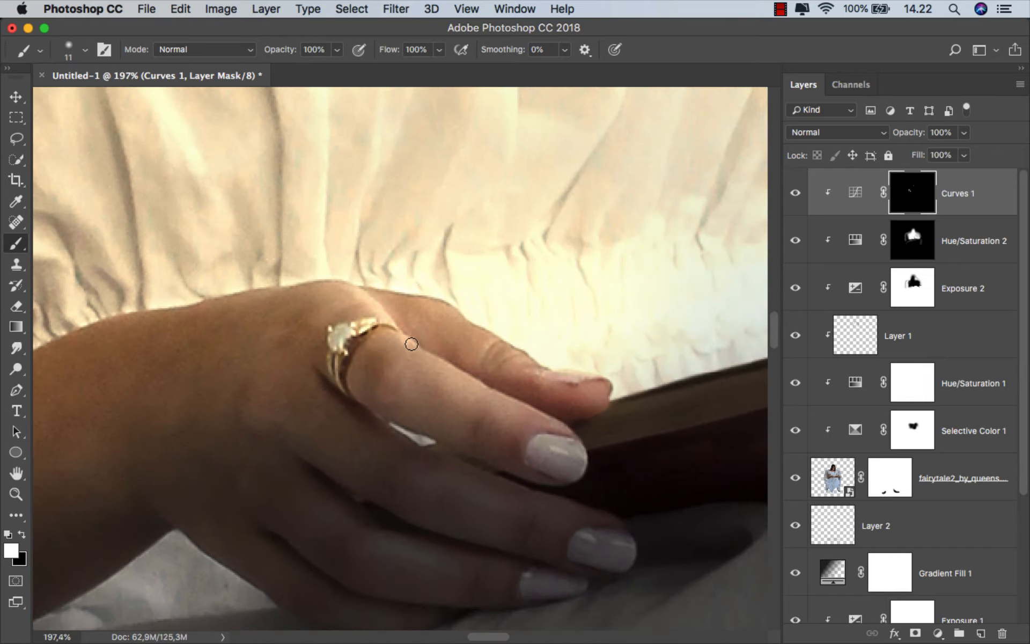
drag(610, 388, 491, 334)
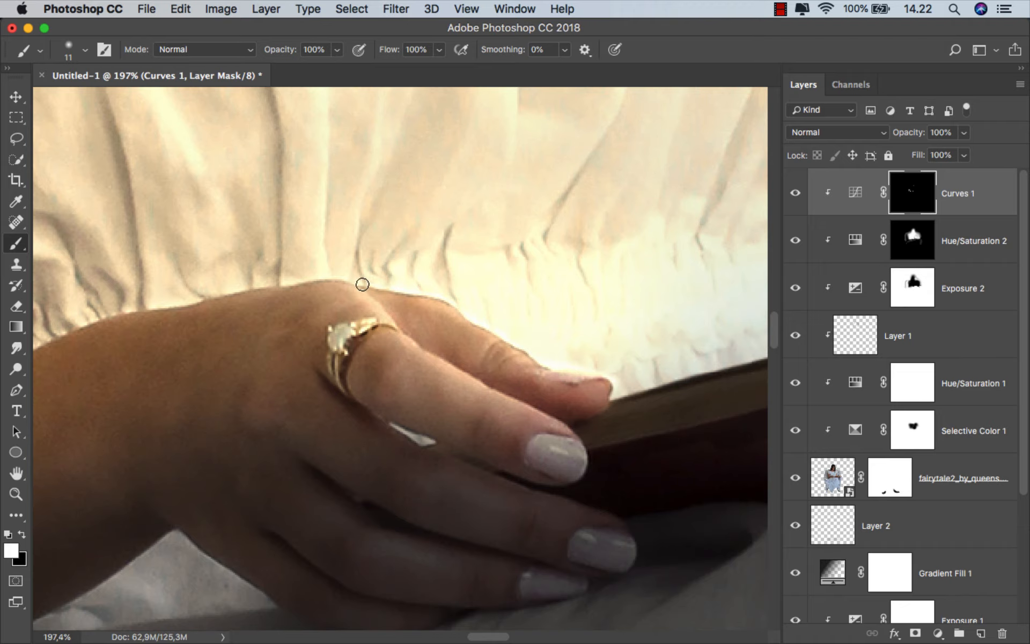
scroll(349, 288, down, 3)
Paint white on the Curves 1 mask along the fingers and forearm resting on the book near the backrest, enlarging the brush to 74 px
mouse_move(585, 375)
mouse_down()
mouse_move(409, 385)
mouse_move(404, 355)
mouse_up()
mouse_move(635, 418)
mouse_down()
mouse_move(645, 420)
mouse_move(553, 405)
mouse_up()
drag(601, 379, 644, 381)
drag(646, 381, 481, 375)
drag(515, 366, 525, 369)
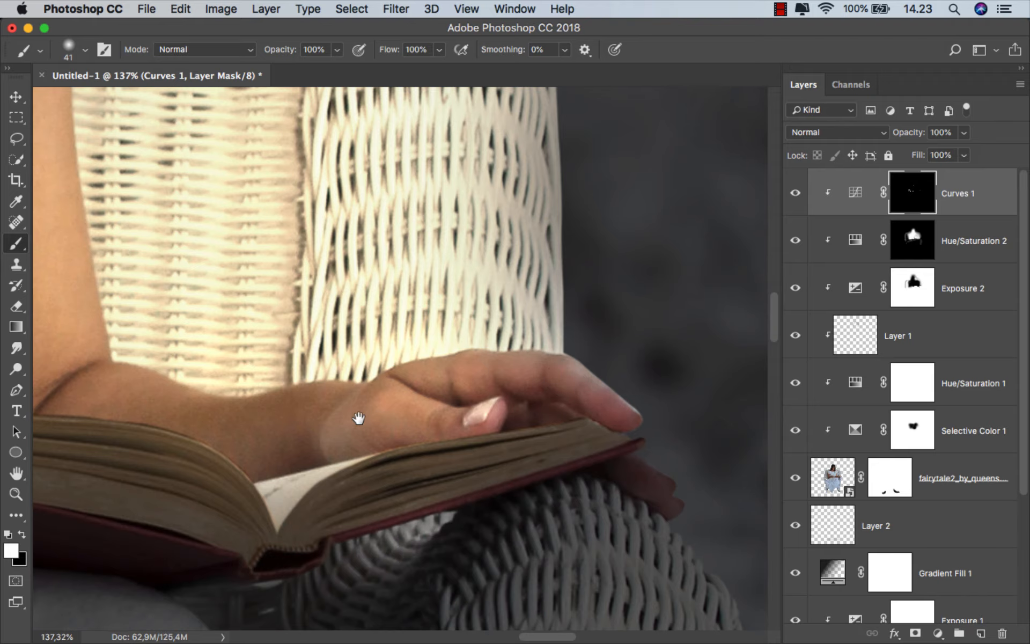
drag(358, 418, 562, 385)
drag(518, 378, 549, 381)
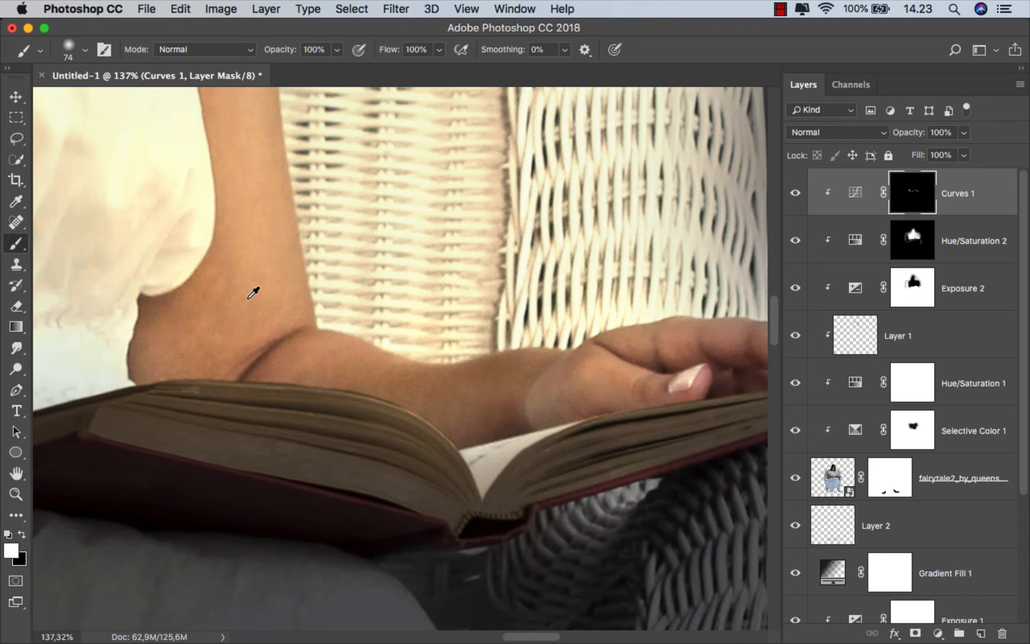
Brush white on the Curves 1 mask over the upper arm beside the backrest with a 101 px brush, lowering its opacity to 18%
scroll(254, 293, down, 4)
drag(268, 252, 293, 343)
drag(293, 342, 309, 342)
scroll(451, 352, down, 7)
scroll(375, 352, down, 1)
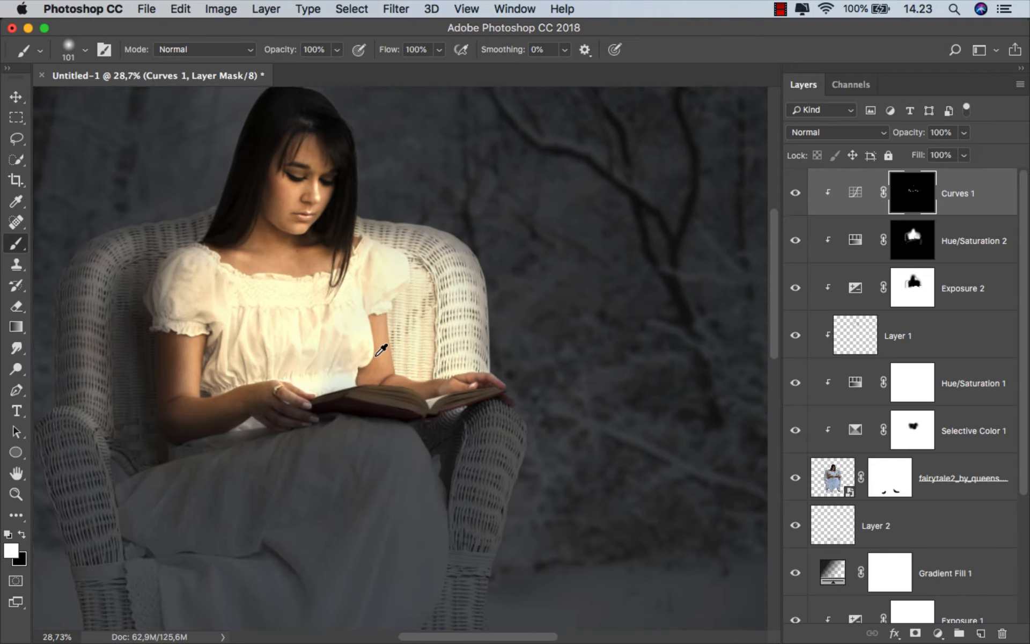
scroll(381, 349, up, 3)
key(1)
key(8)
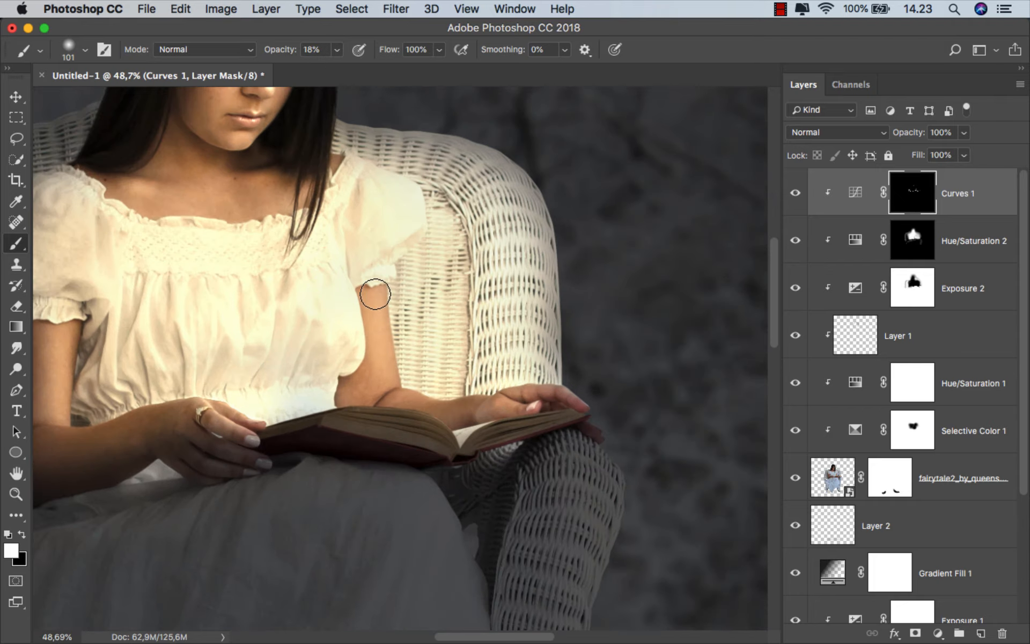
Toggle Curves 1 and Hue/Saturation 2 off and on to compare their effect in the whole composition
scroll(418, 325, down, 1)
scroll(419, 325, down, 6)
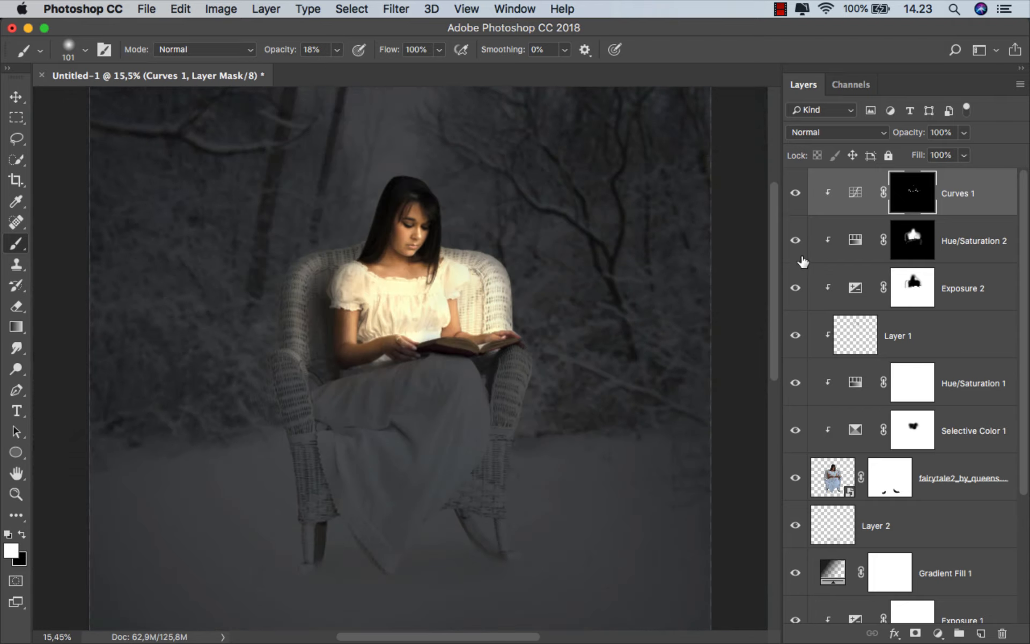
click(794, 194)
click(795, 194)
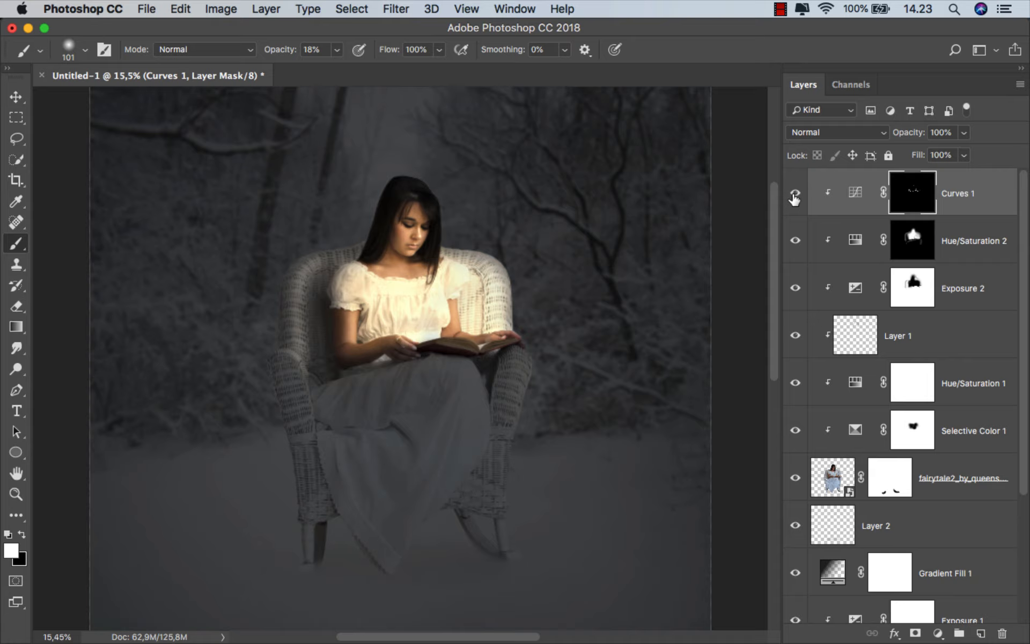
click(796, 242)
click(796, 242)
Paint white at 100% opacity on the Hue/Saturation 2 mask across the dress's waist just above the book, using a 42 px brush
scroll(466, 346, up, 10)
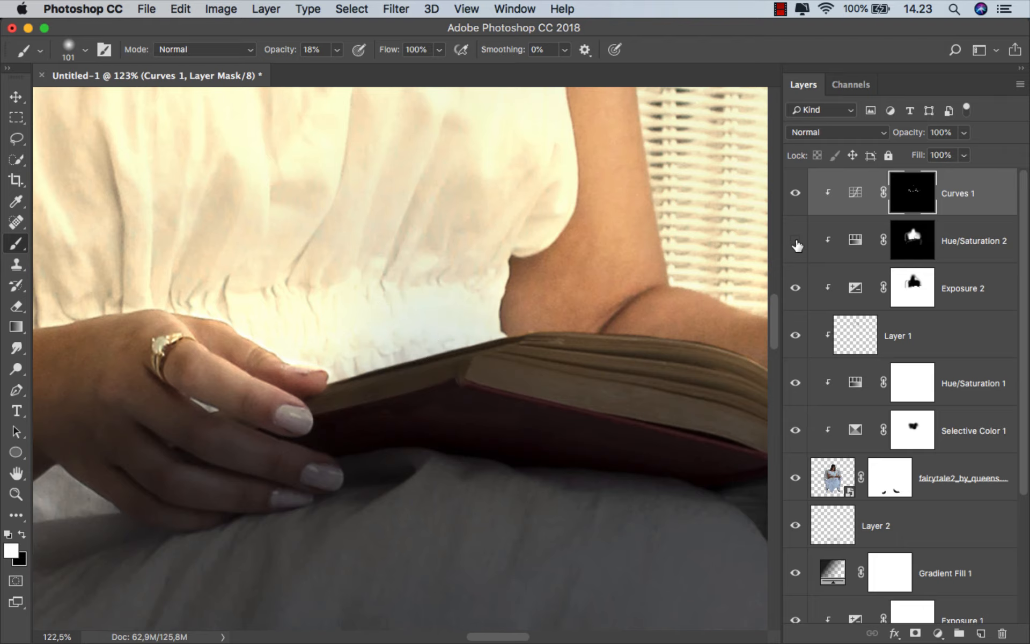
click(796, 243)
click(895, 244)
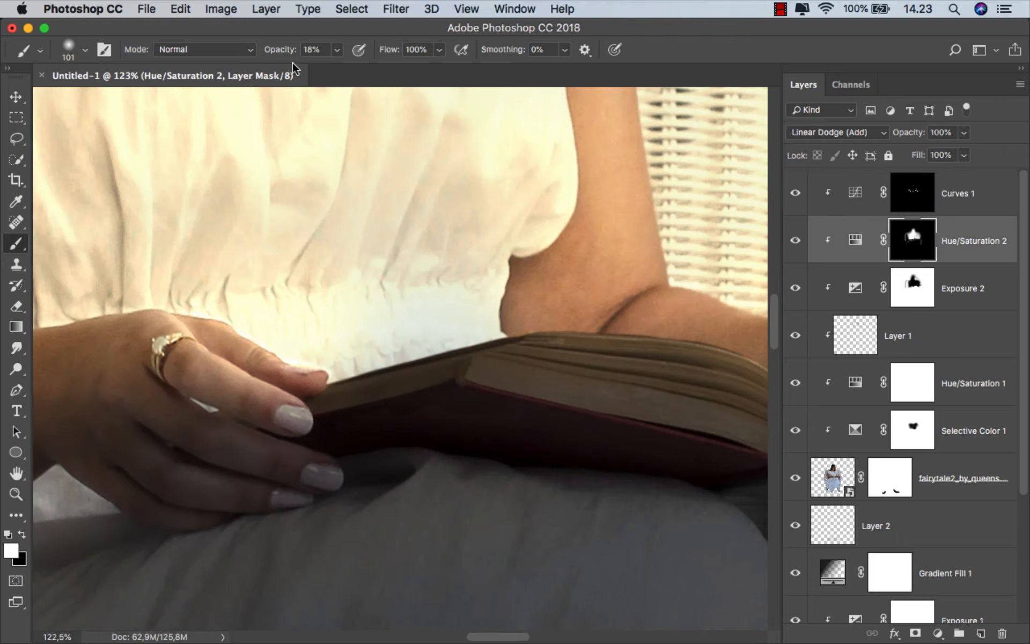
scroll(471, 301, up, 2)
scroll(458, 299, up, 2)
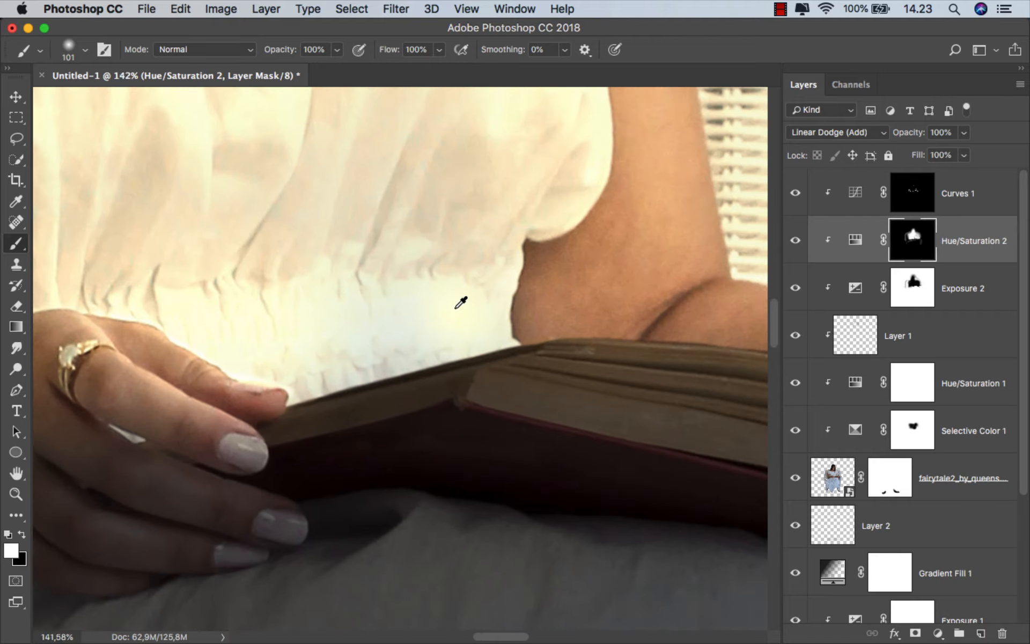
mouse_move(483, 300)
mouse_down()
mouse_move(437, 304)
mouse_move(367, 333)
mouse_up()
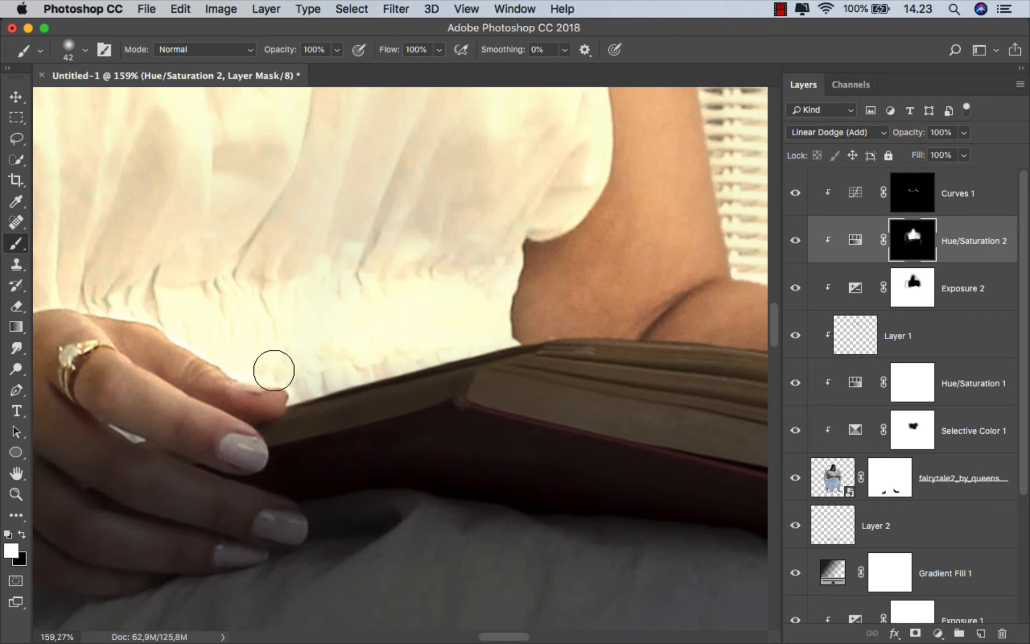
drag(275, 371, 336, 373)
drag(558, 318, 426, 322)
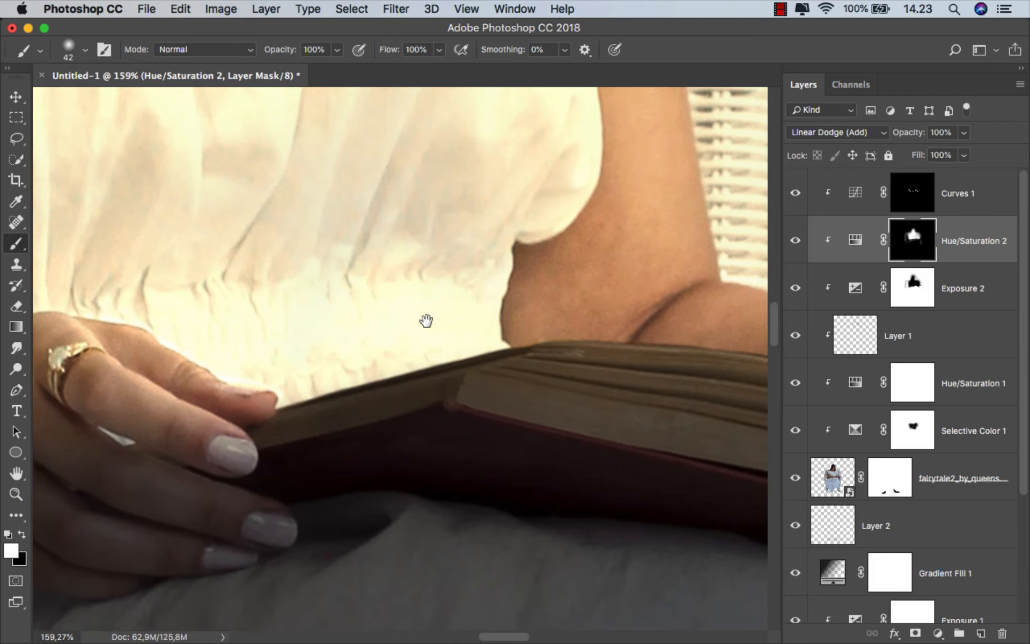
Extend the white on the Hue/Saturation 2 mask over the dress above the ringed hand and forearm, varying the brush from 44 to 92 px
scroll(633, 329, down, 3)
drag(542, 287, 551, 287)
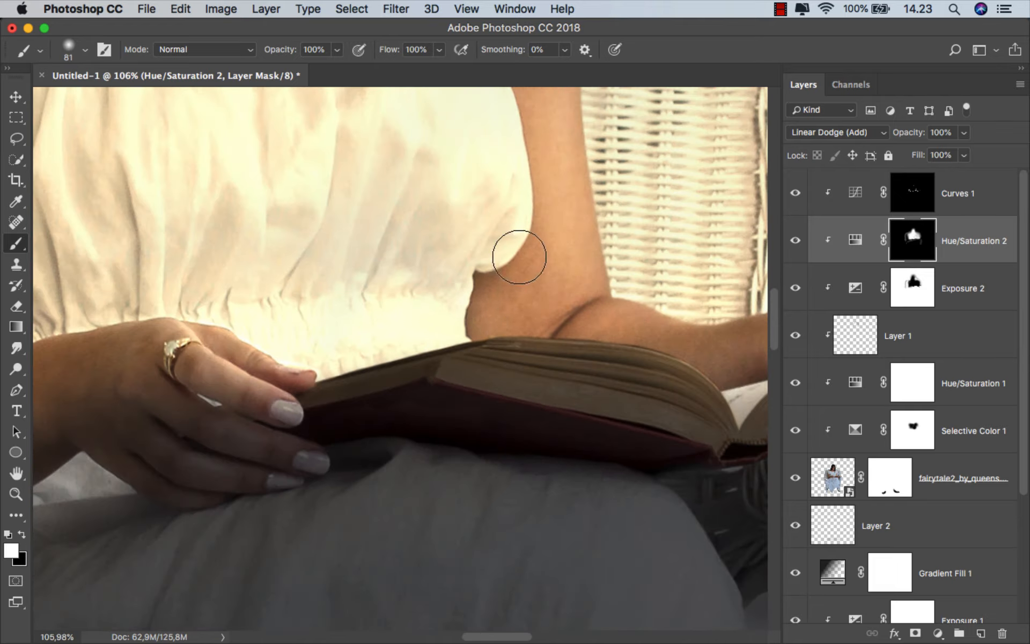
drag(427, 288, 611, 275)
drag(492, 311, 480, 311)
scroll(474, 313, up, 5)
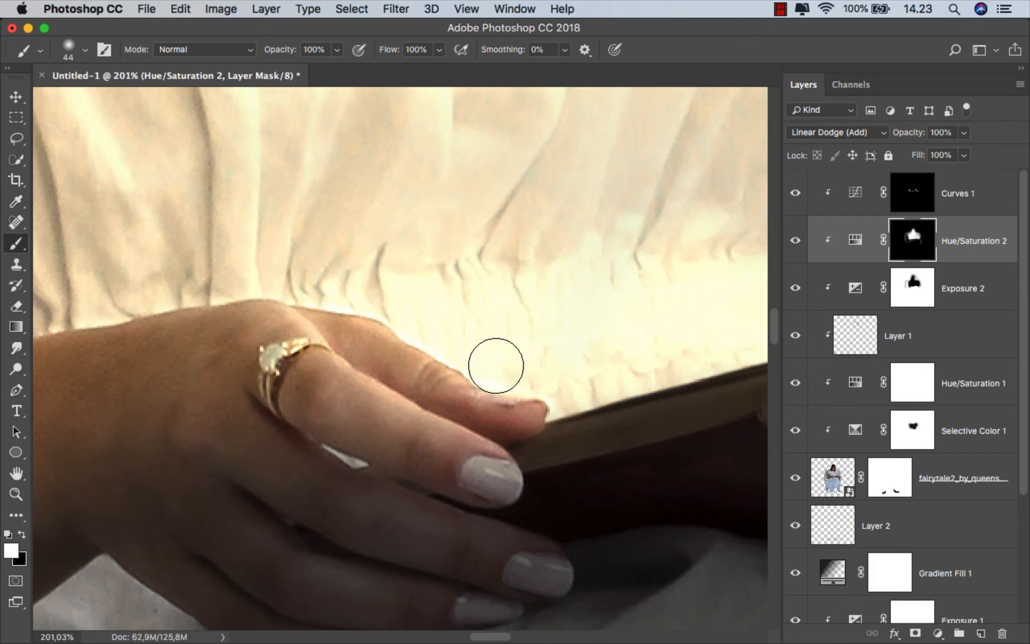
drag(130, 282, 451, 250)
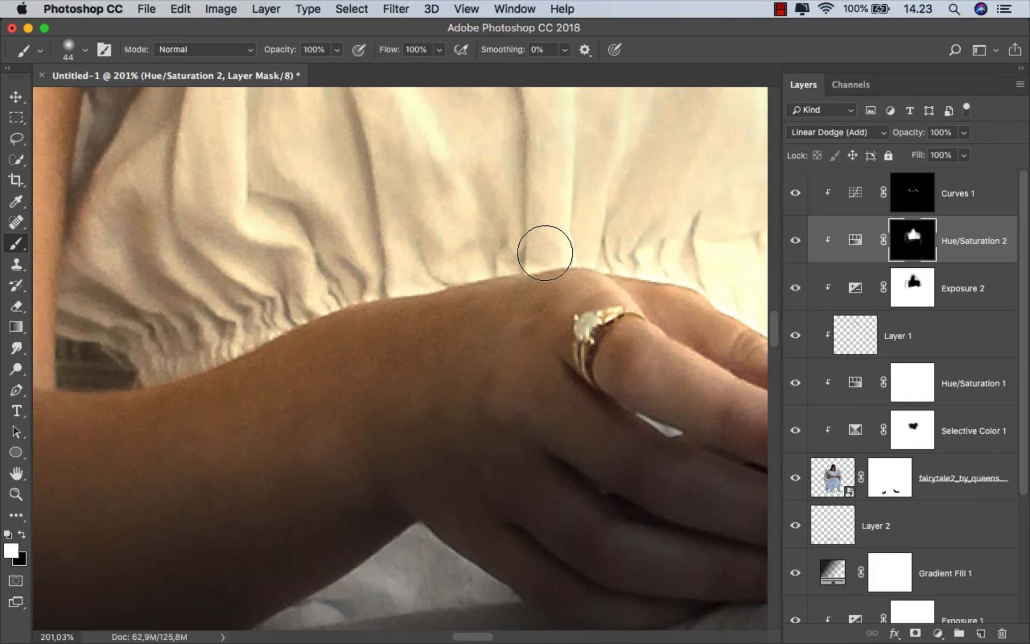
scroll(364, 284, down, 4)
scroll(220, 328, down, 2)
drag(218, 308, 228, 304)
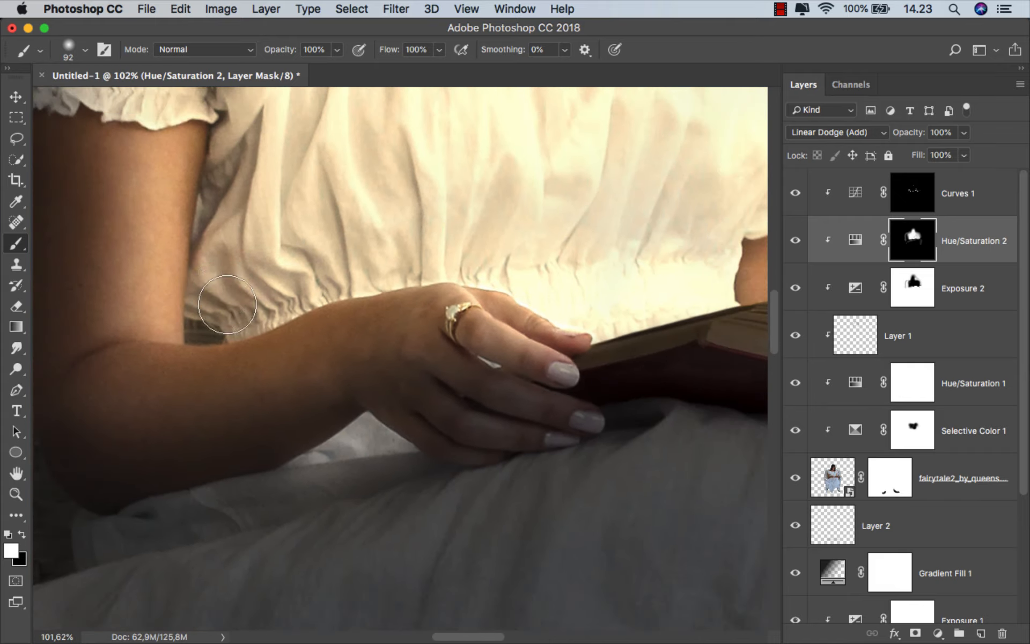
Fit the whole composition in view and toggle Hue/Saturation 2 to compare its effect
scroll(256, 242, down, 1)
key(super+0)
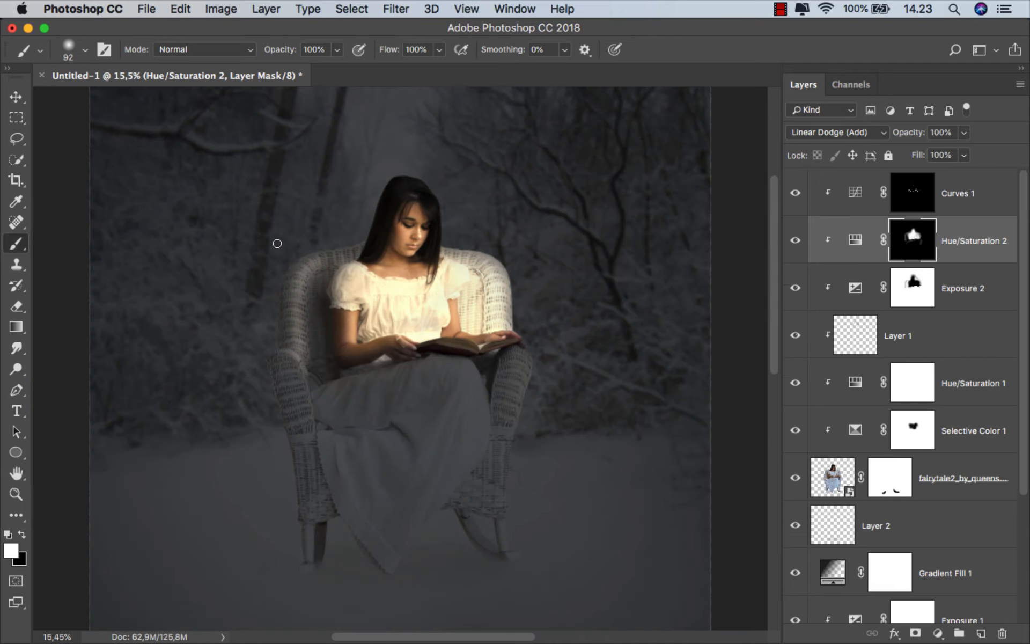
click(797, 242)
click(963, 247)
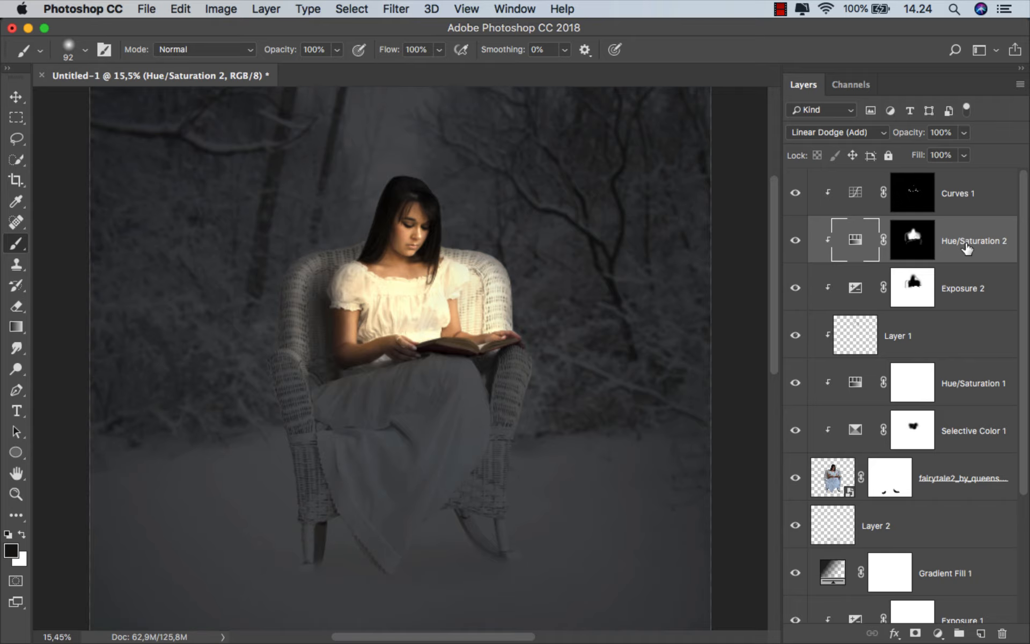
Place the Santa hat image LTZl2jbZVI from Finder above Curves 1 and flip it horizontally
click(958, 203)
mouse_move(421, 641)
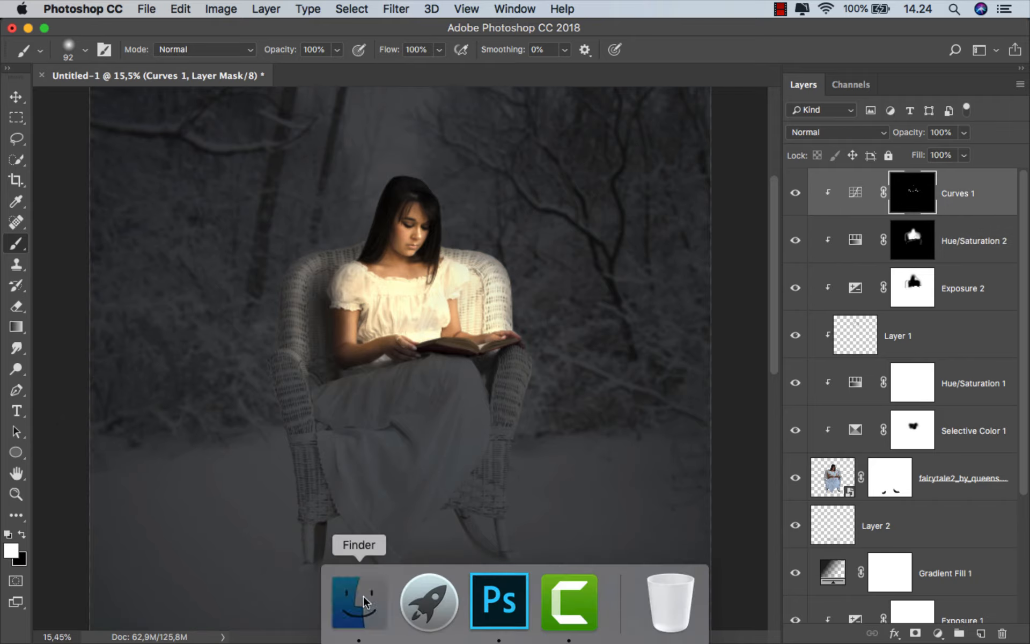
click(360, 603)
drag(572, 125, 416, 355)
right_click(406, 332)
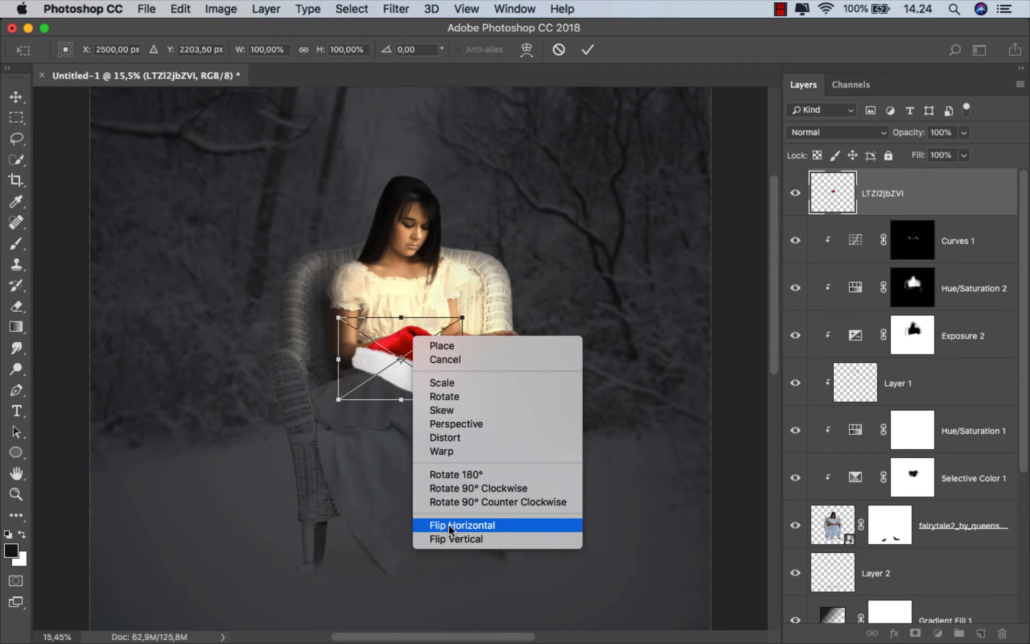
click(452, 525)
Move the Santa hat onto the woman's head, rotate it 19.83° and scale it down to match her head's width
drag(405, 348, 407, 161)
scroll(408, 161, up, 5)
drag(560, 210, 625, 276)
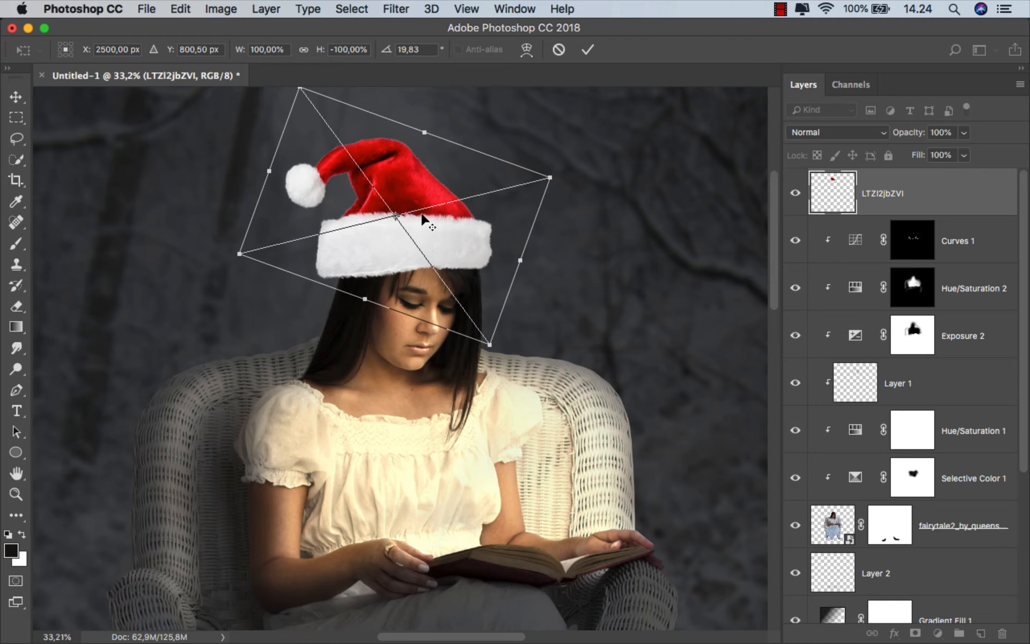
scroll(406, 217, up, 3)
drag(362, 236, 382, 205)
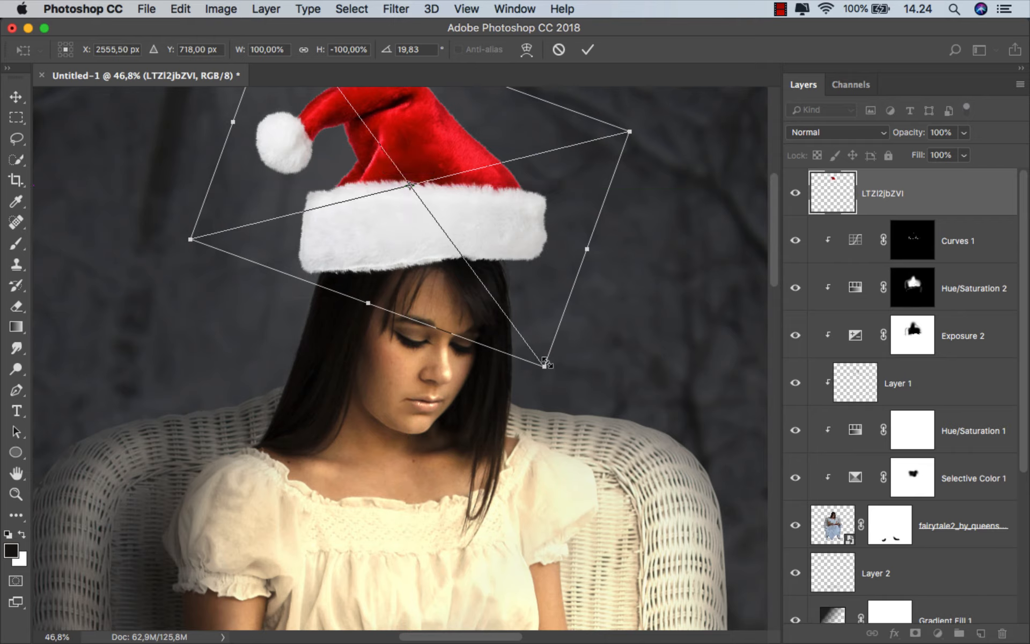
drag(546, 365, 522, 337)
drag(481, 269, 524, 311)
Warp the lower edge of the hat's white brim to follow the woman's head, and commit the placement
right_click(479, 233)
click(507, 341)
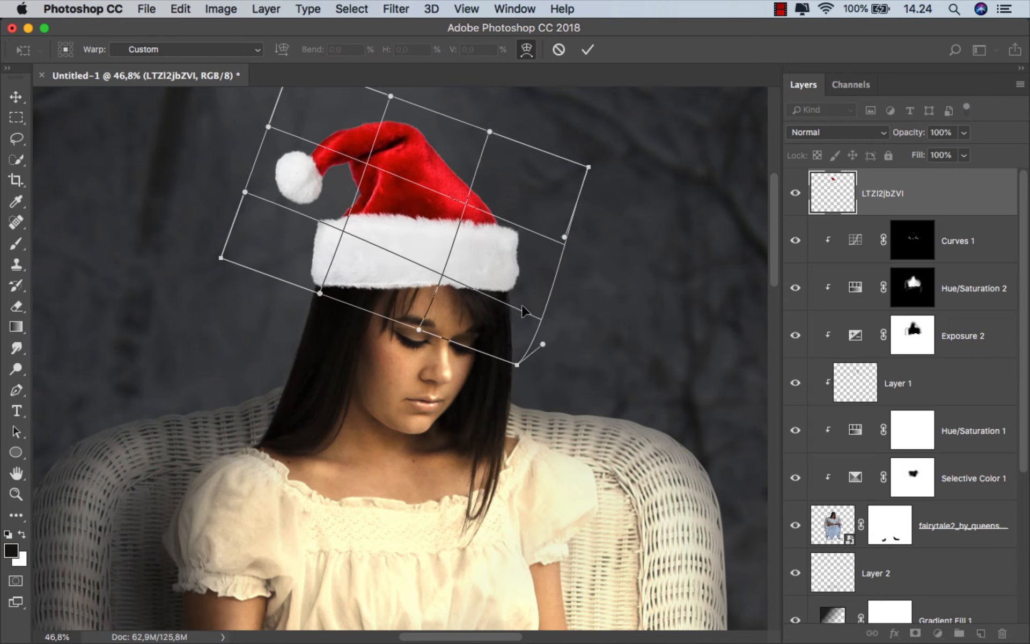
drag(318, 292, 354, 276)
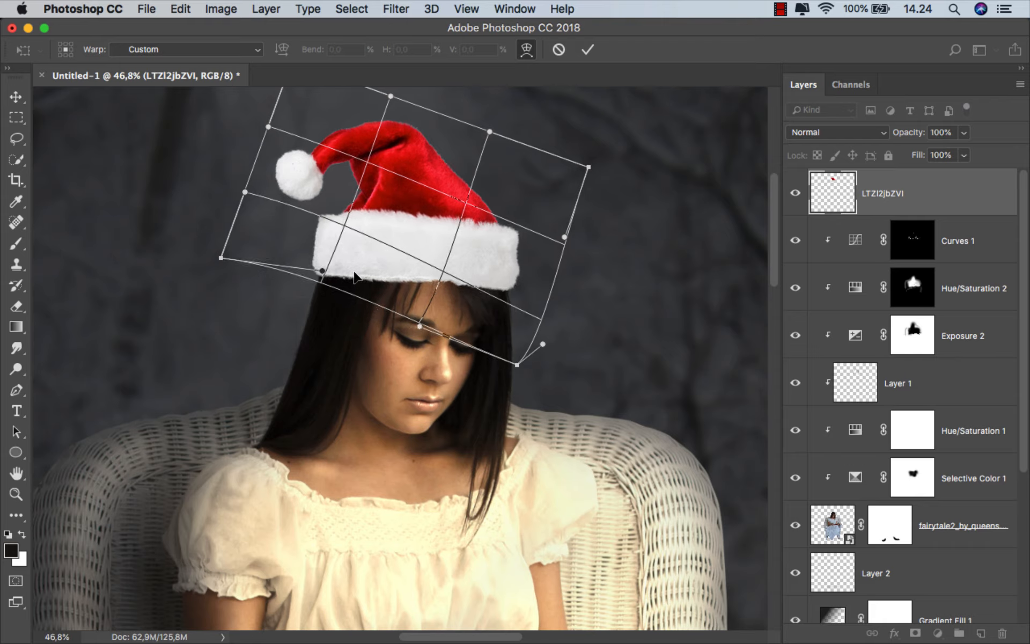
click(588, 49)
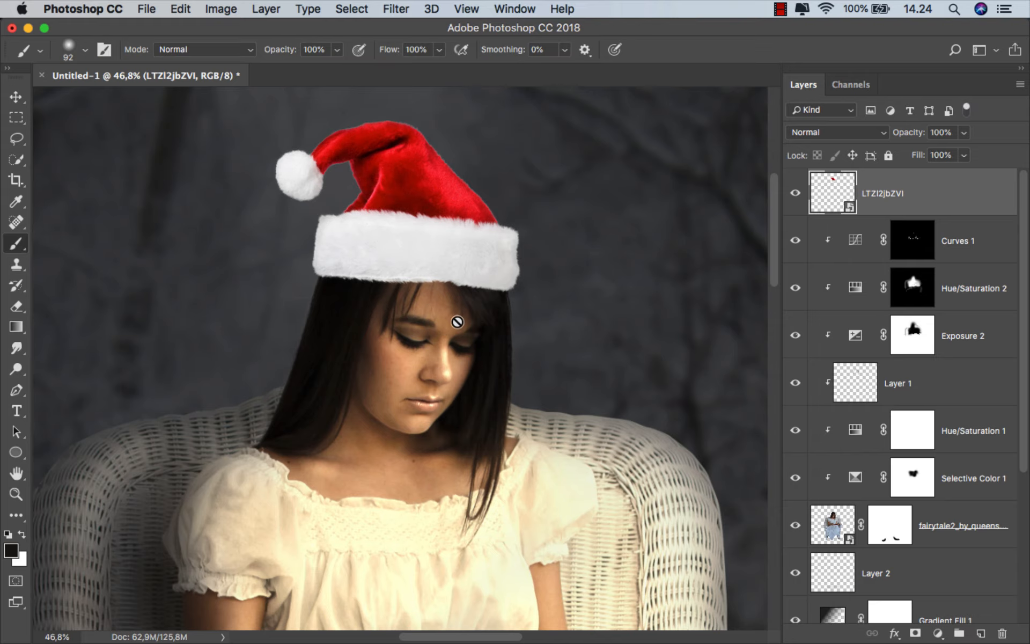
Add a Brightness/Contrast adjustment clipped to the Santa hat and set its brightness to -119
scroll(460, 310, down, 3)
drag(460, 299, 433, 360)
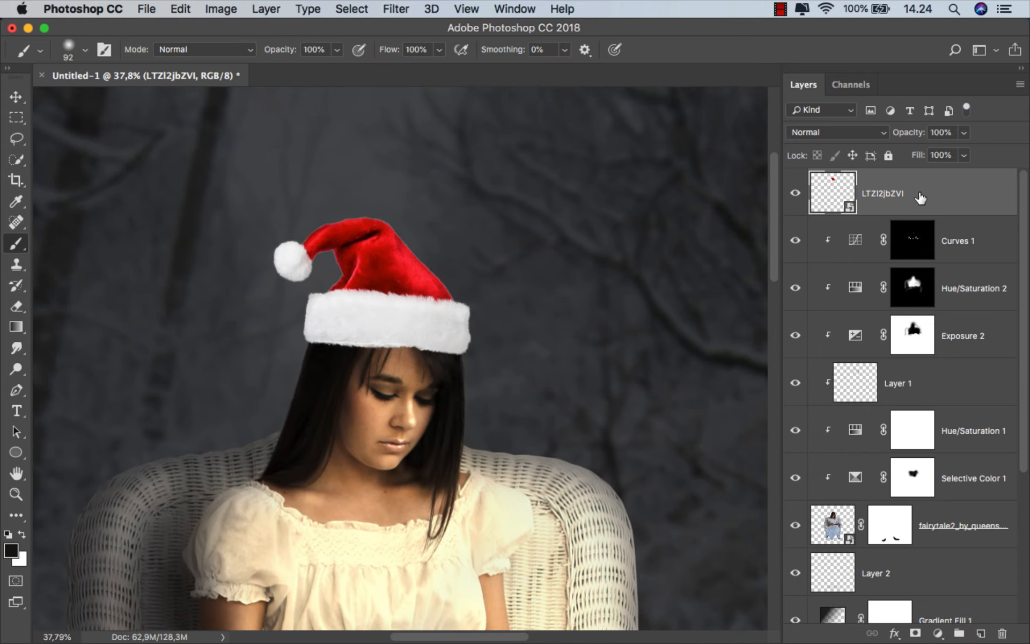
key(v)
click(945, 635)
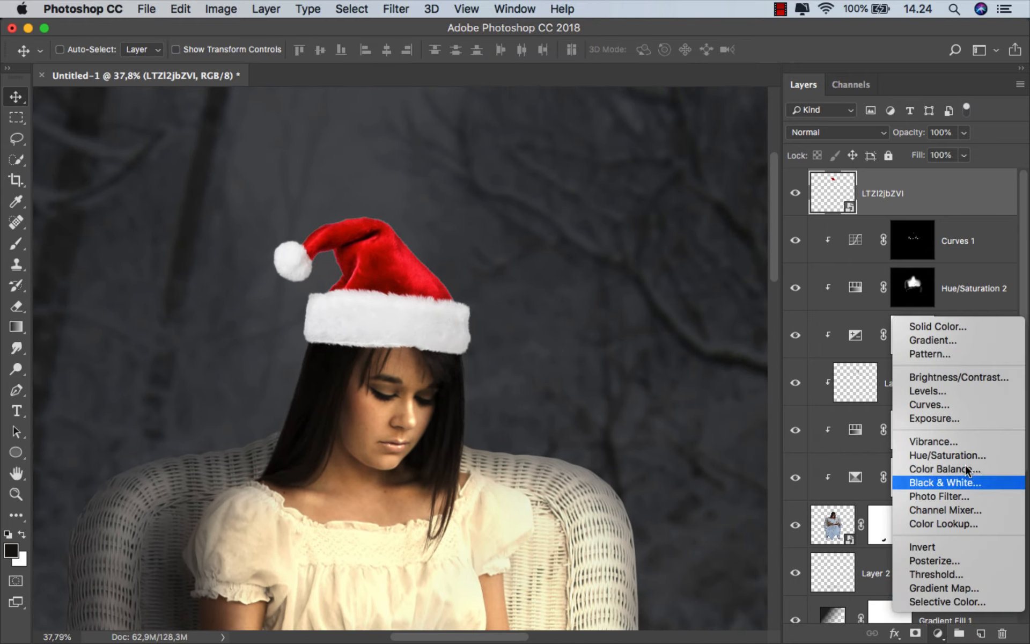
click(971, 379)
click(666, 554)
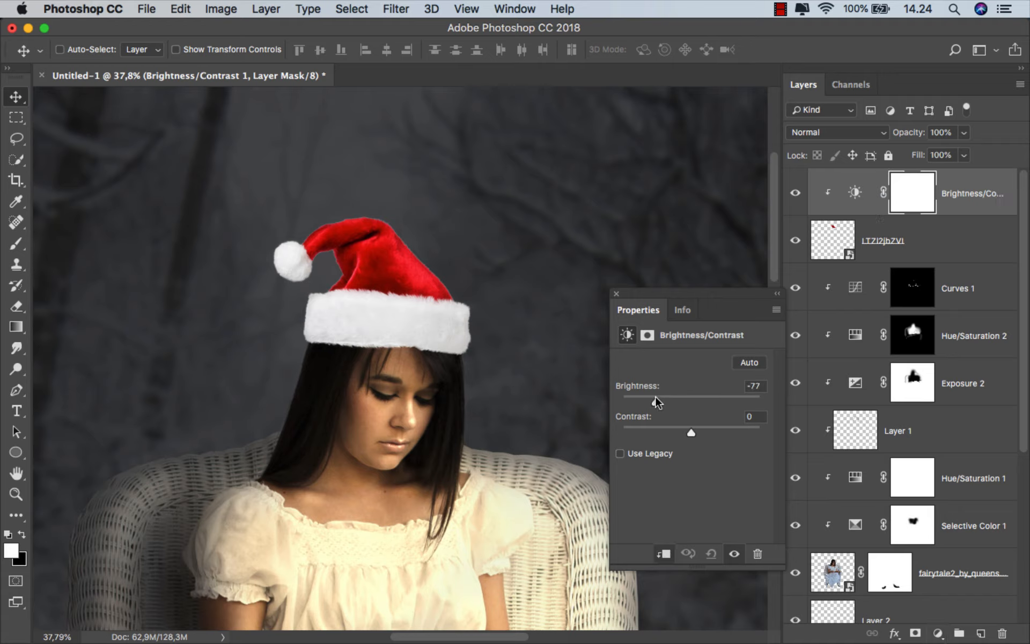
drag(655, 398, 638, 400)
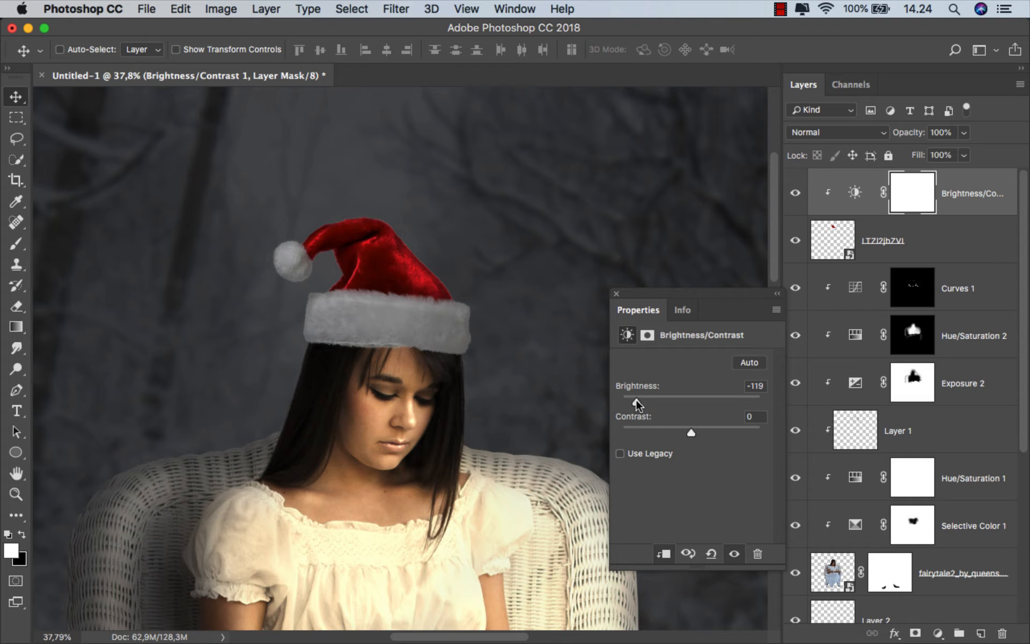
click(617, 294)
Add a clipped Hue/Saturation adjustment above the hat's Brightness/Contrast layer with saturation -30, and compare the hat's darkening on and off
click(981, 194)
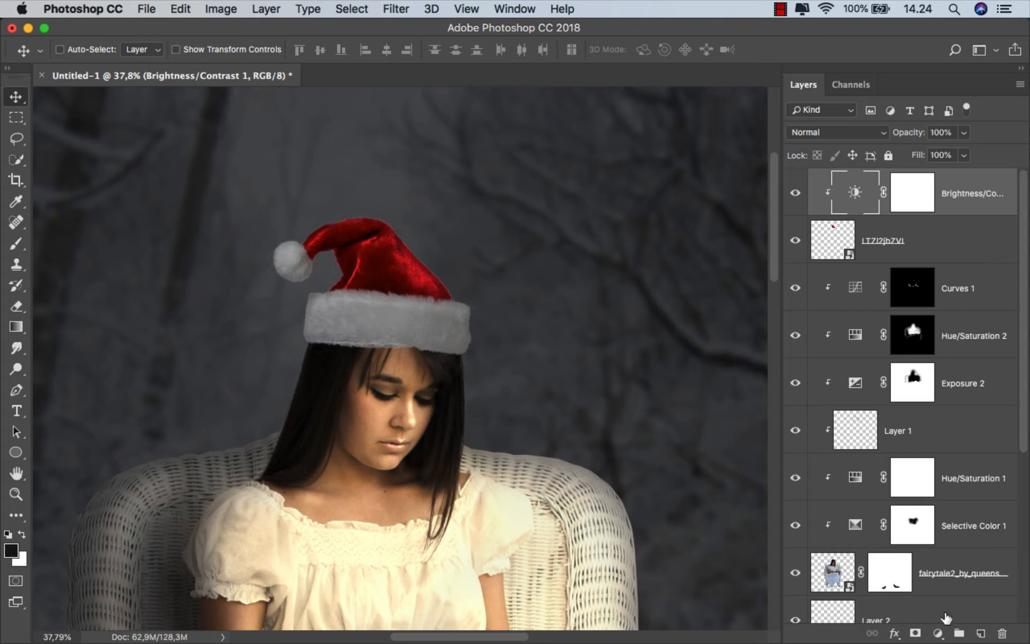
click(939, 633)
click(951, 455)
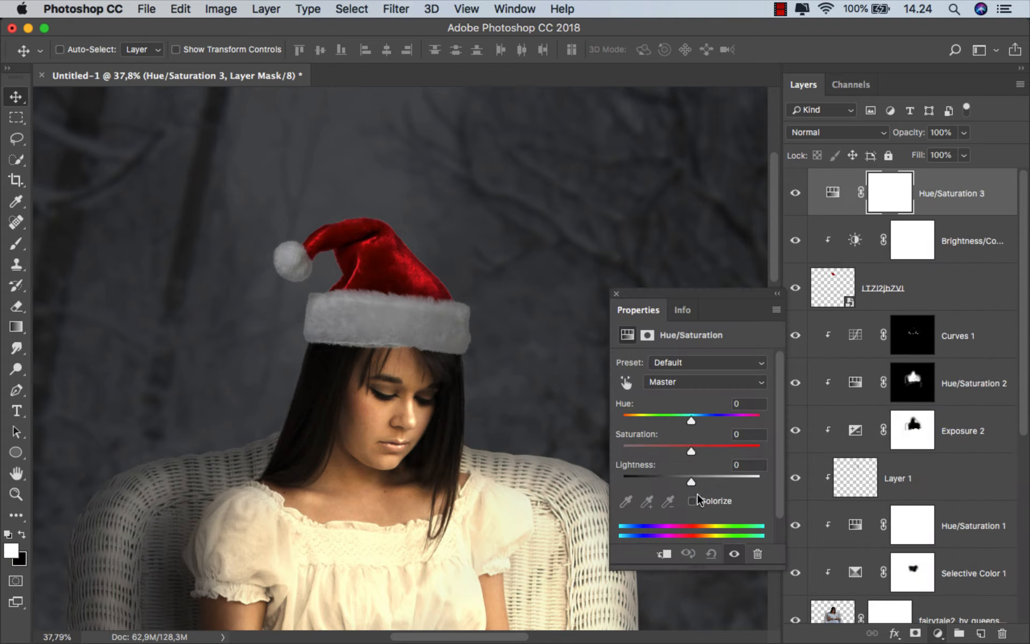
click(660, 556)
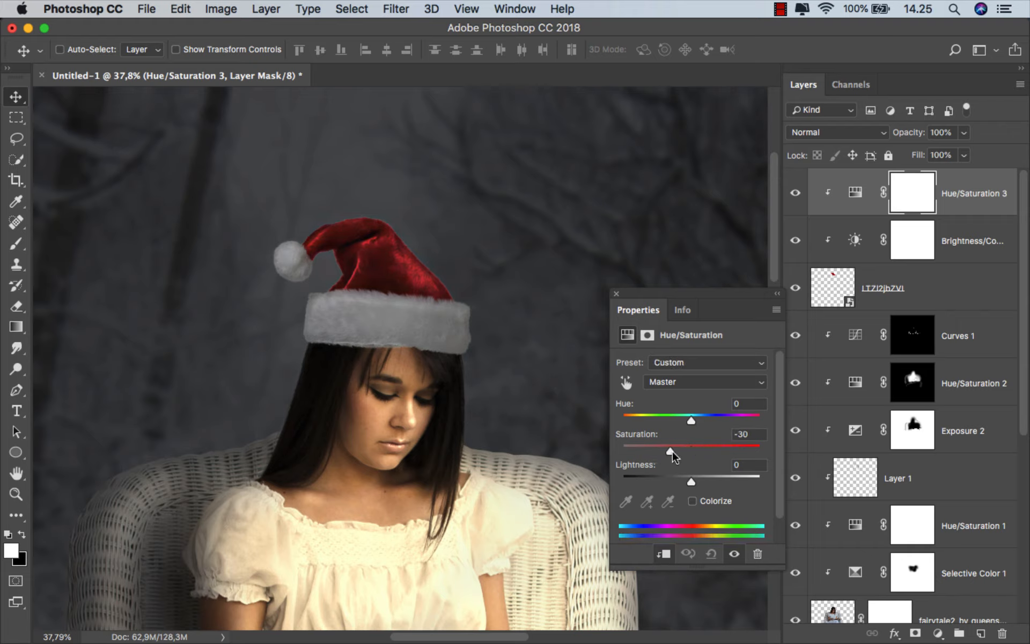
click(617, 295)
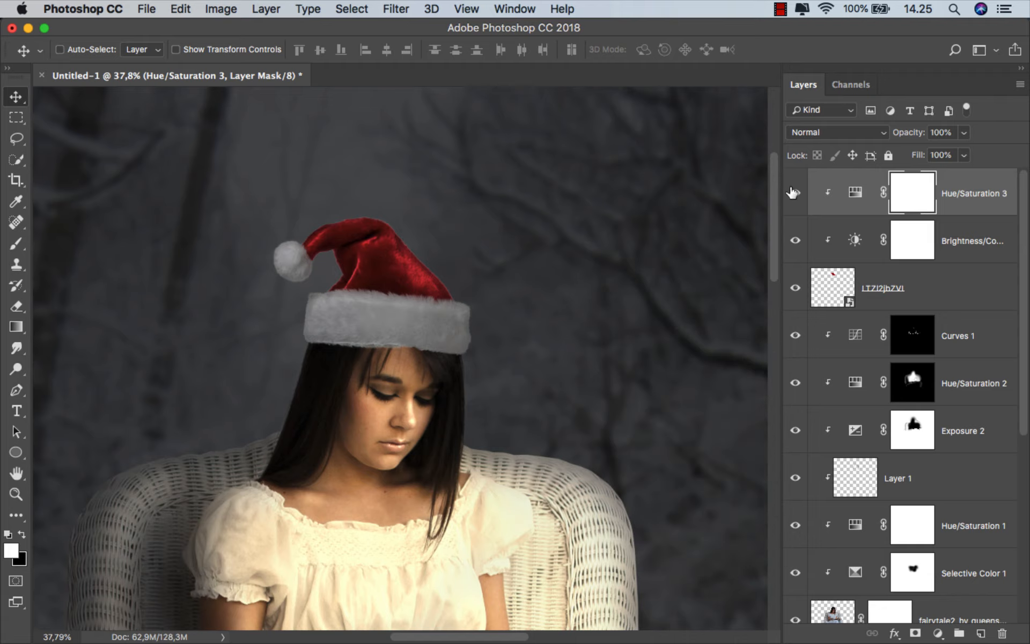
click(795, 240)
click(795, 240)
Add another Hue/Saturation adjustment clipped to the hat, colorized with hue 38 and saturation 56
click(954, 196)
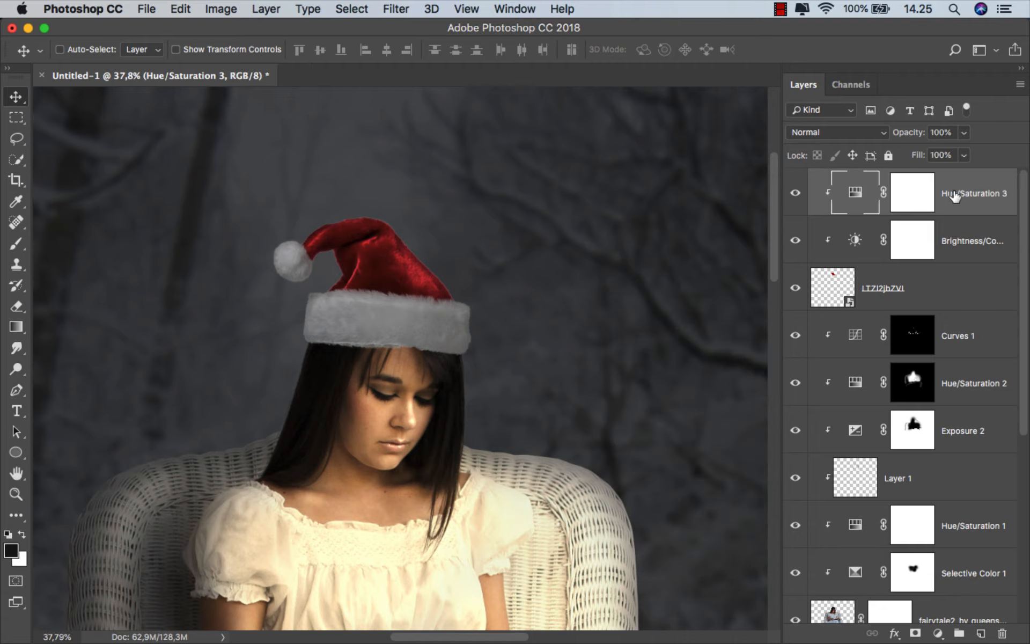
click(939, 634)
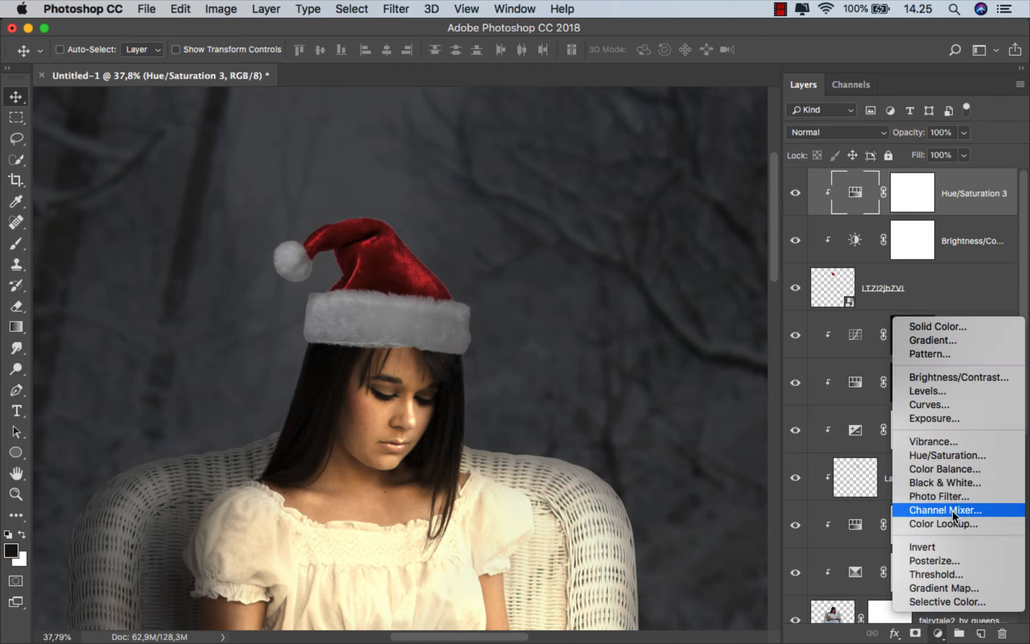
click(961, 458)
click(663, 553)
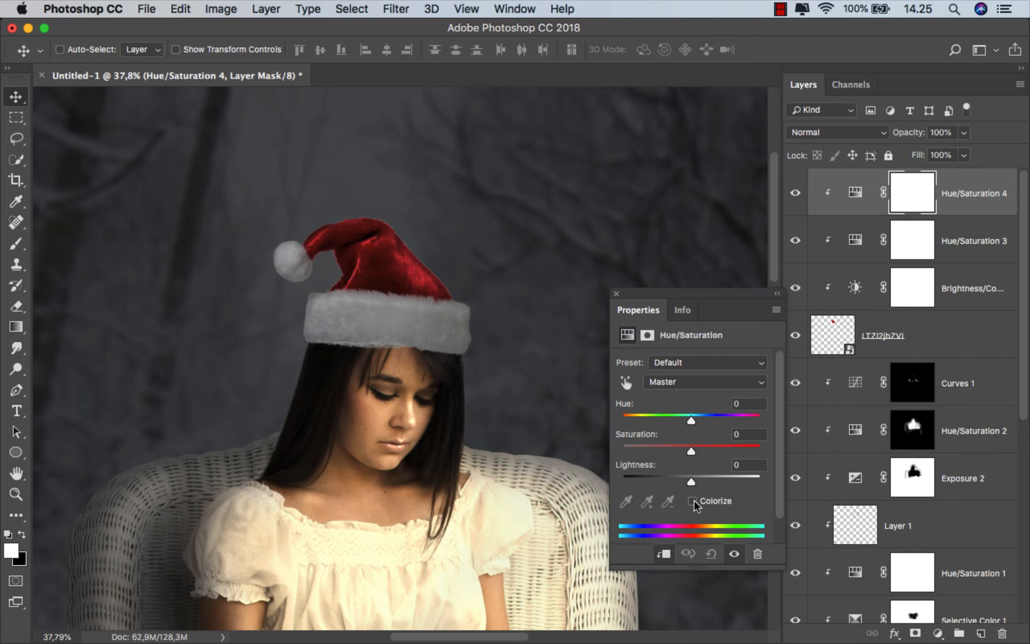
click(693, 501)
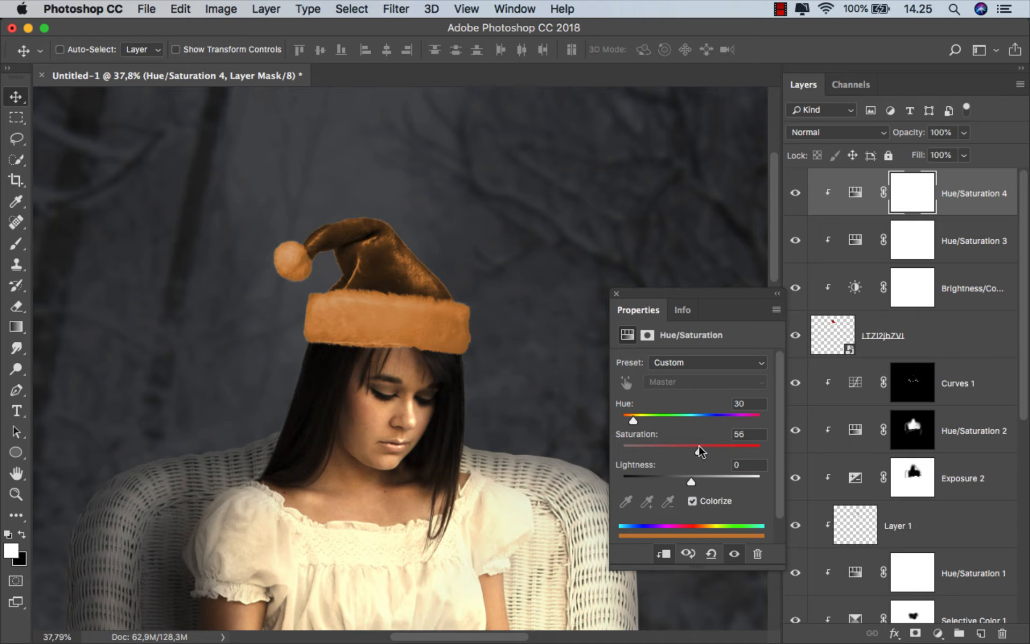
drag(633, 419, 635, 417)
Blend the hat's colorized Hue/Saturation layer as Linear Dodge (Add) and lower its lightness to -55
click(840, 131)
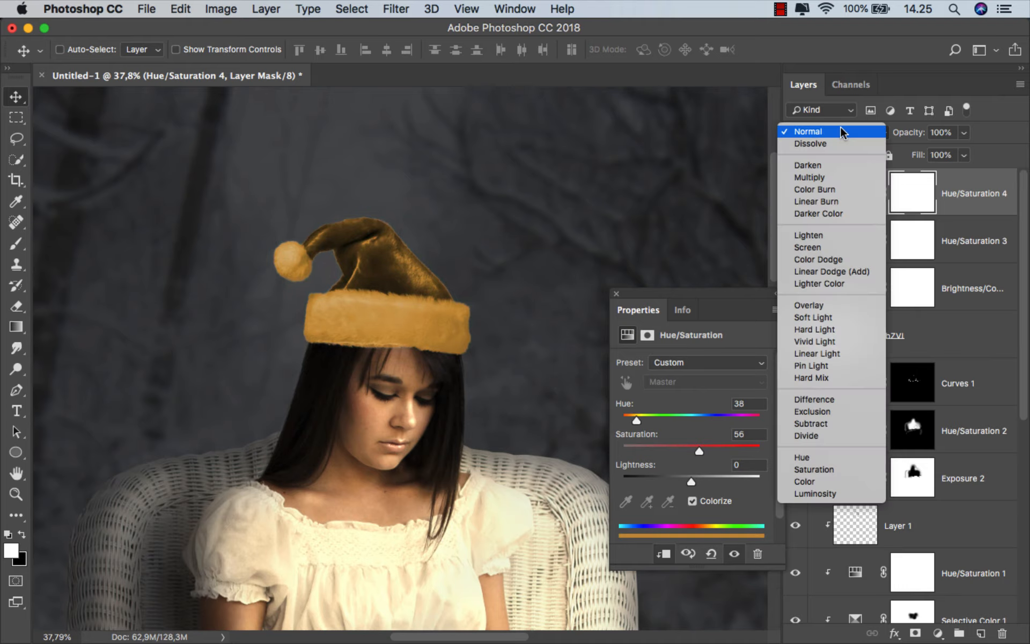
click(840, 266)
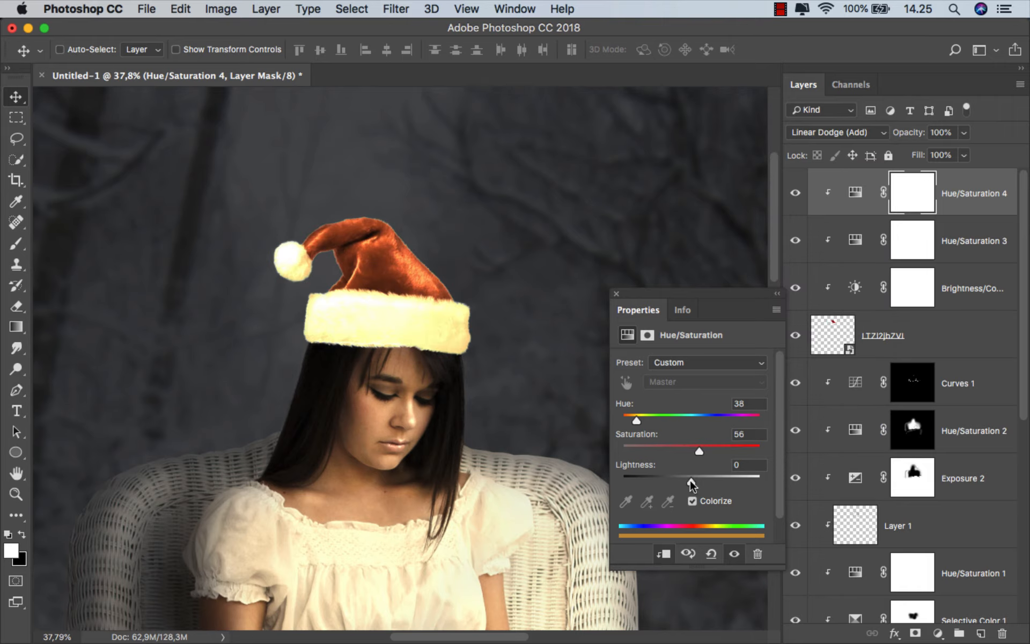
drag(691, 481, 657, 481)
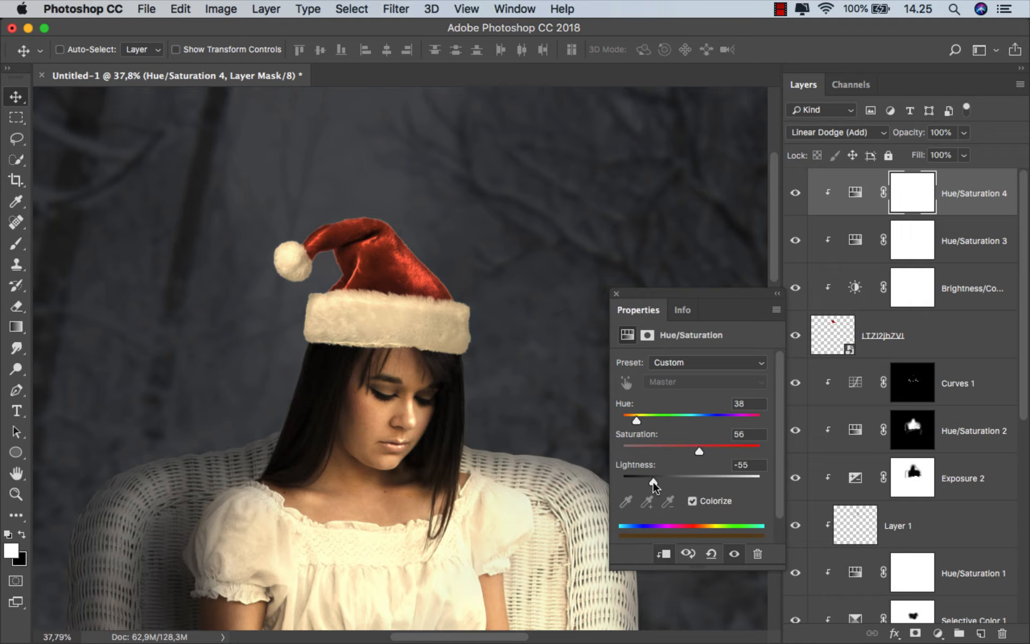
click(617, 294)
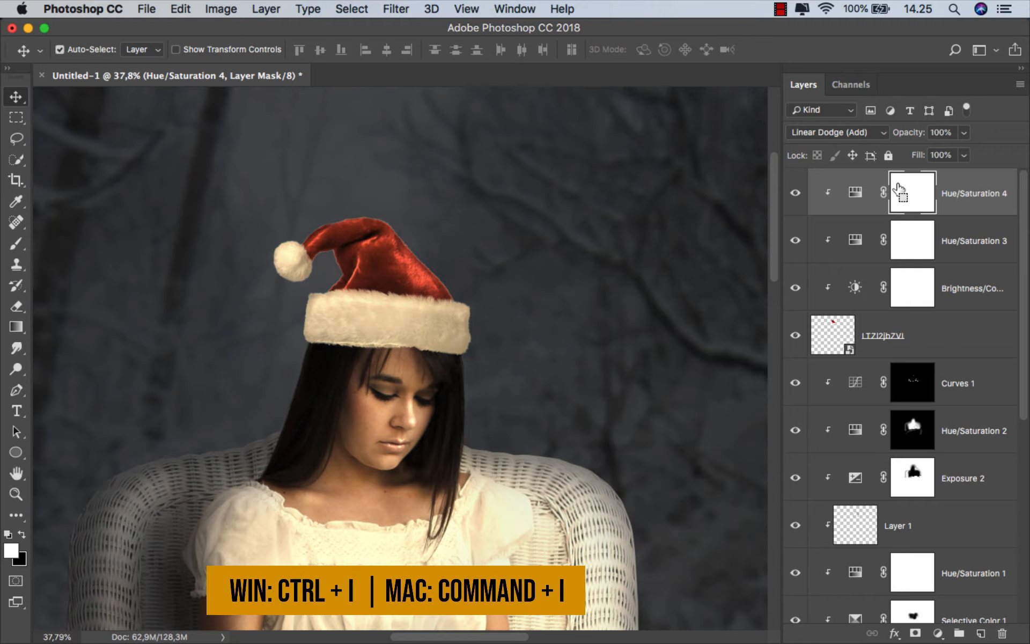
Invert the mask of the hat's Linear Dodge Hue/Saturation layer and paint the warm glow onto the fur brim with white at 25% opacity
key(super+i)
right_click(19, 246)
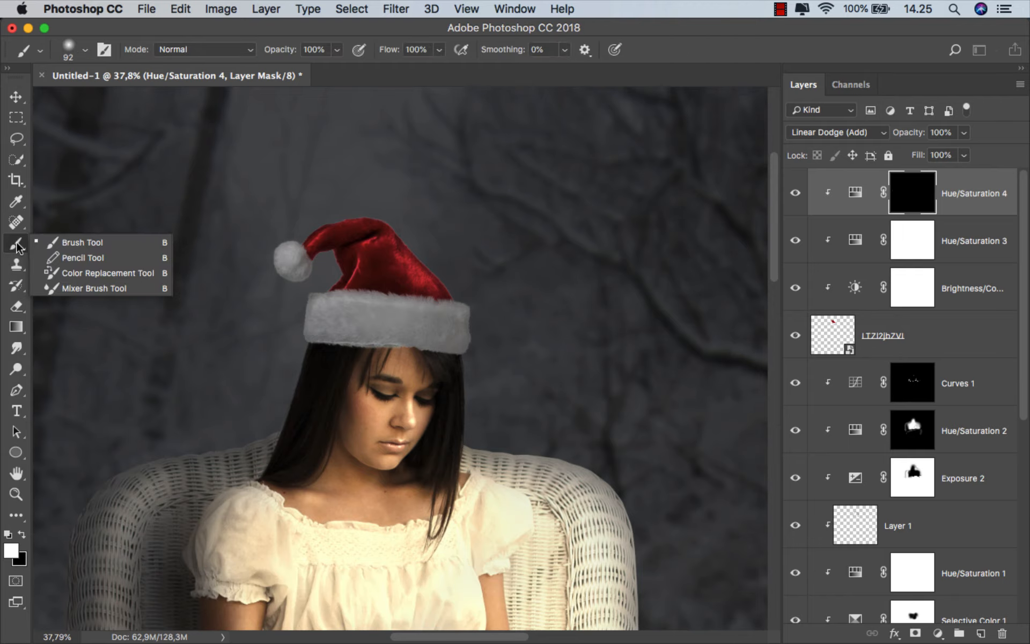
click(54, 242)
scroll(374, 373, up, 1)
click(339, 50)
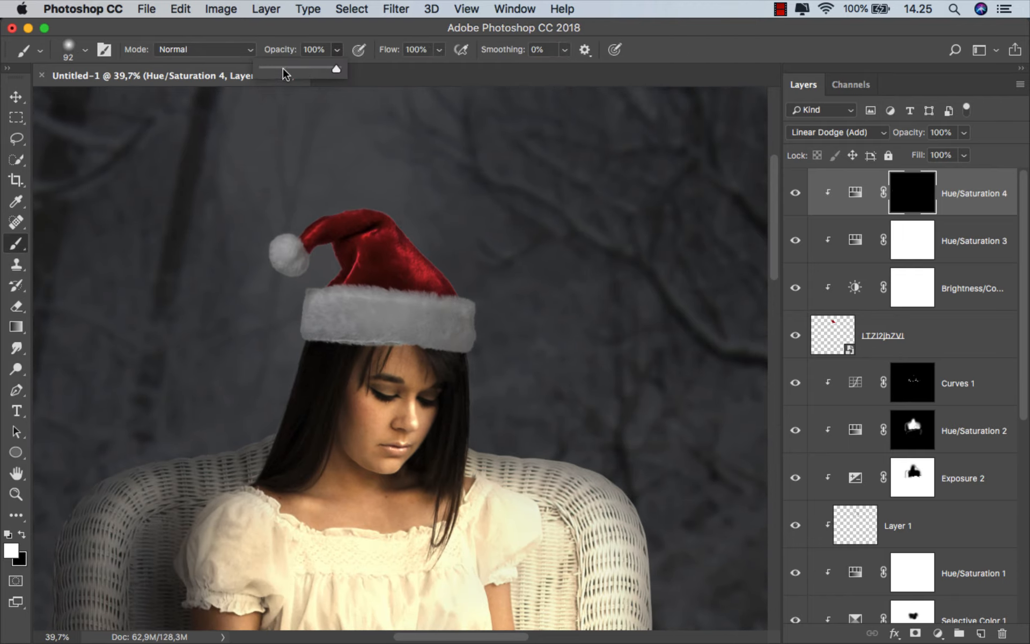
scroll(412, 404, down, 5)
drag(411, 263, 438, 268)
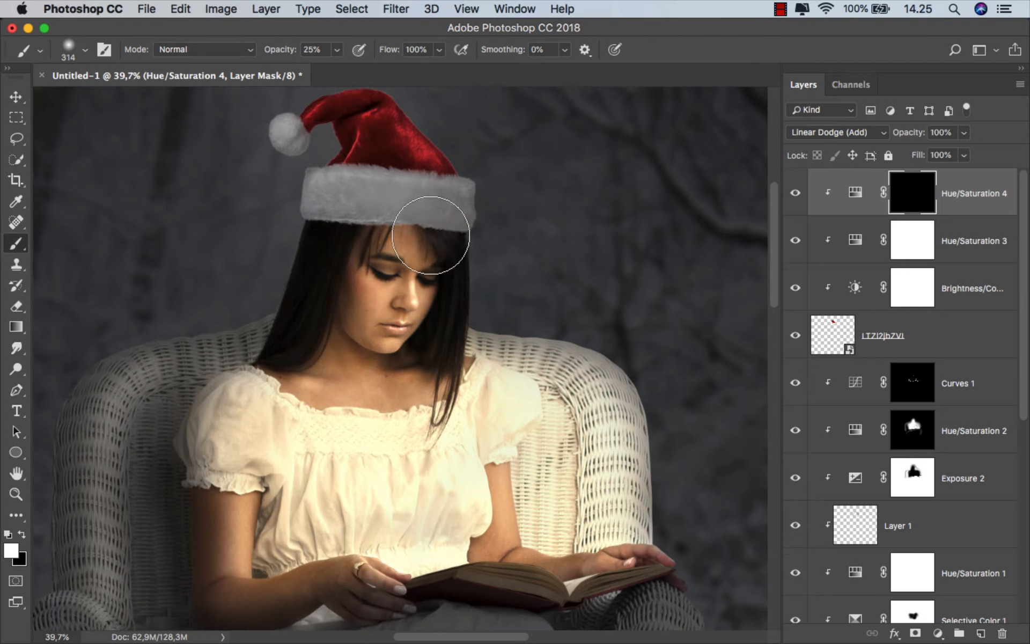
click(430, 224)
mouse_move(400, 213)
mouse_down()
mouse_move(369, 200)
mouse_move(342, 218)
mouse_up()
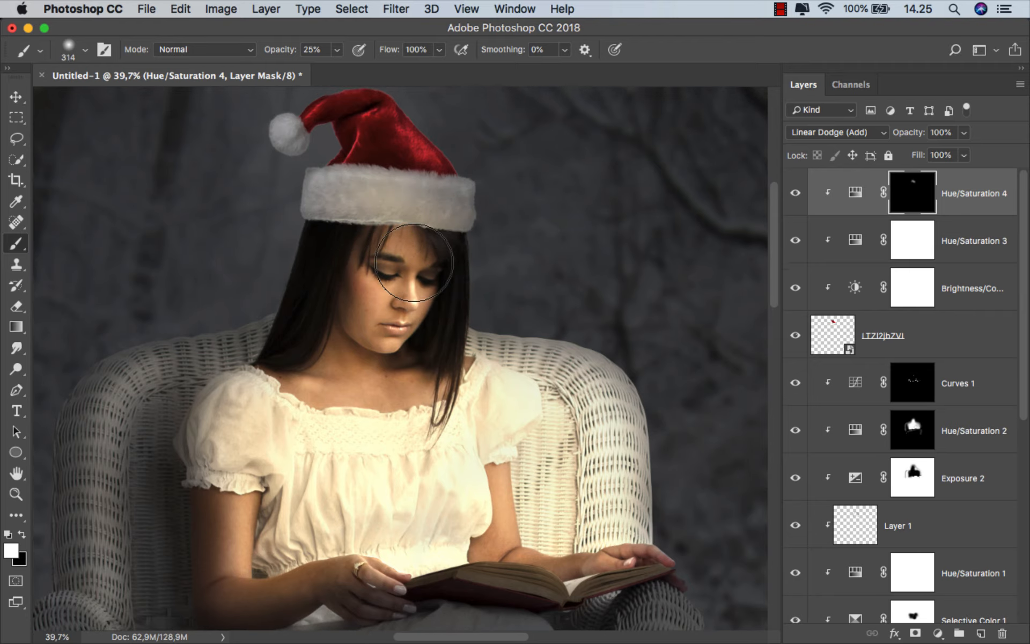
Build up the brim's warm glow in the mask with the brush at 10% opacity, and compare the layer on and off
scroll(414, 262, up, 2)
key(1)
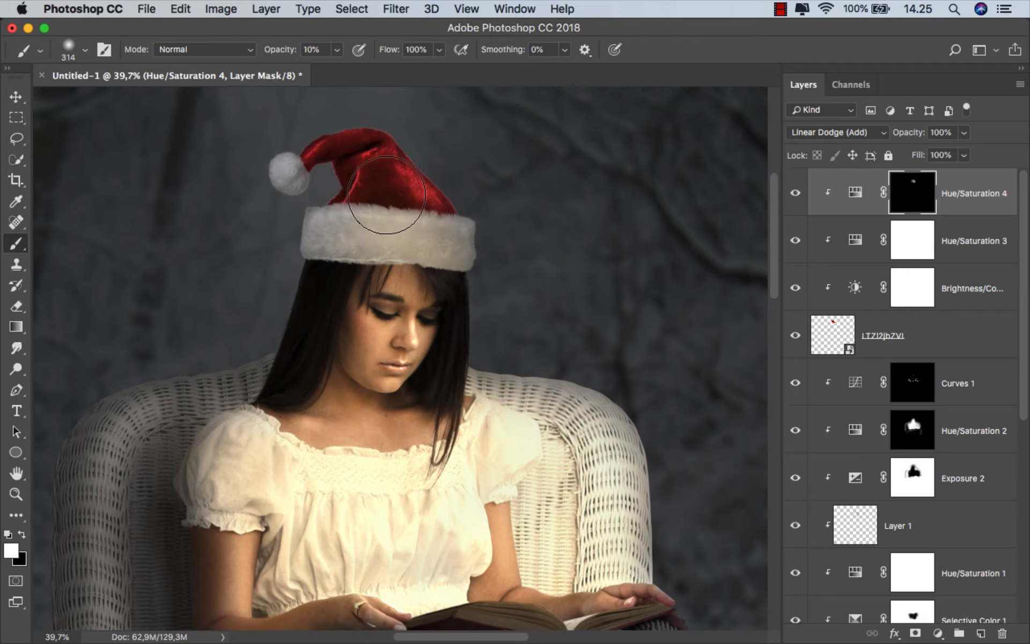
mouse_move(336, 250)
mouse_down()
mouse_move(361, 241)
mouse_move(435, 283)
mouse_move(459, 251)
mouse_move(357, 239)
mouse_up()
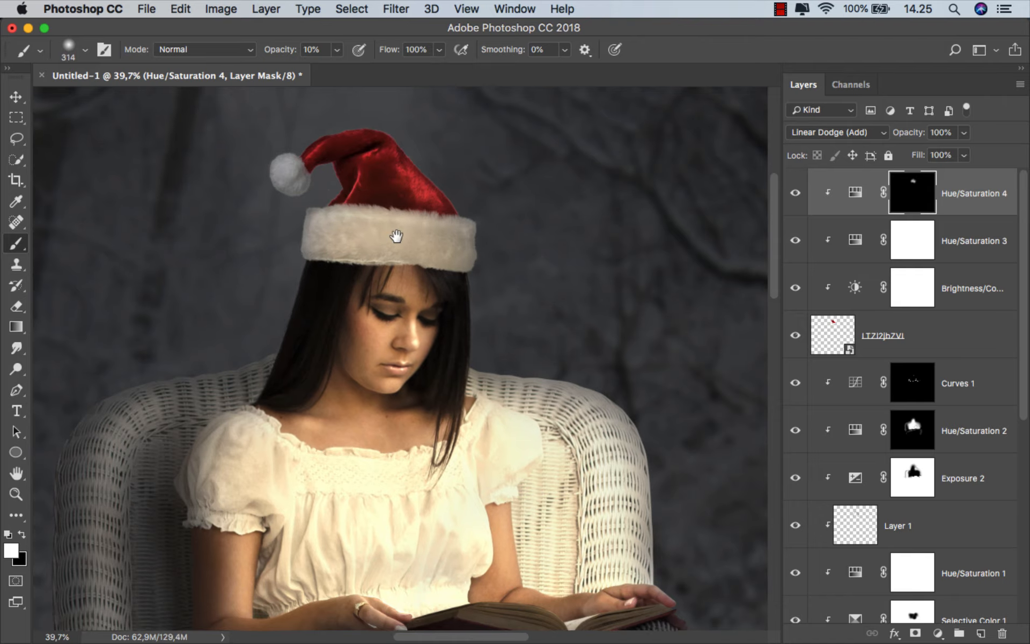
scroll(397, 269, up, 2)
scroll(397, 269, left, 2)
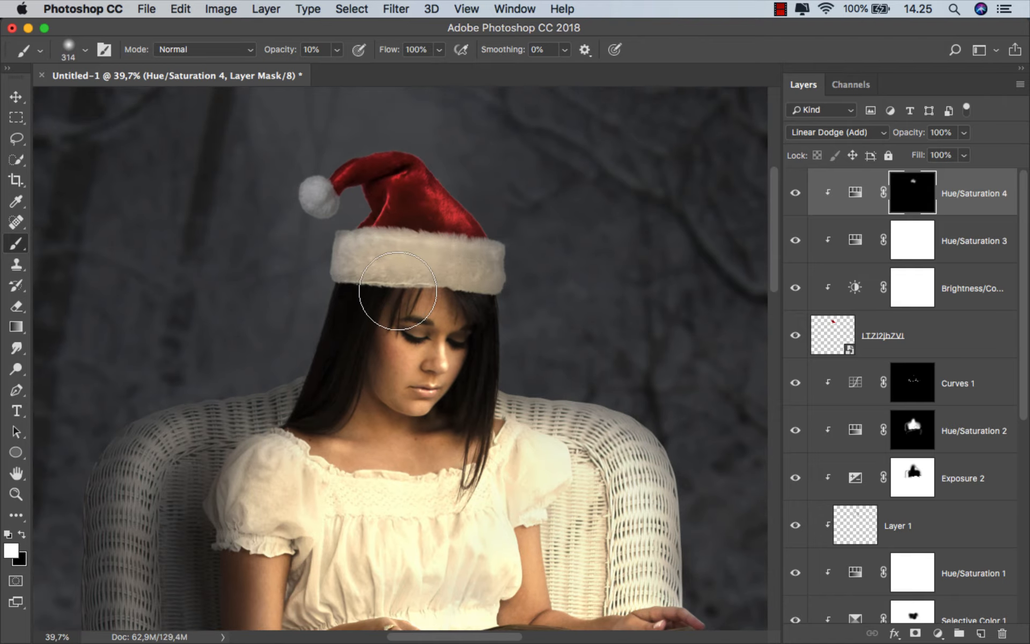
click(795, 193)
click(795, 193)
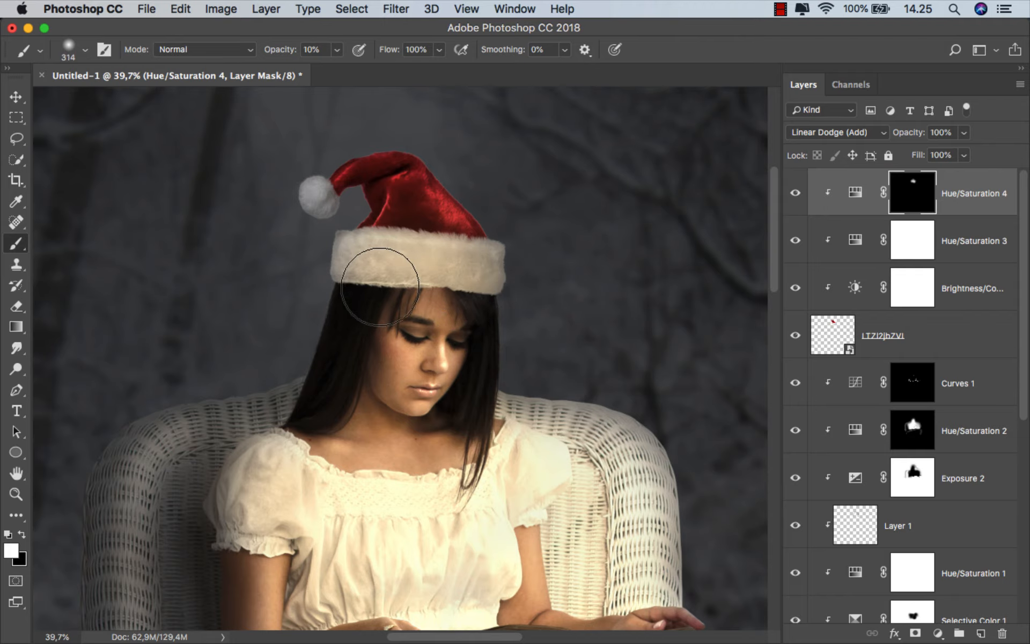
scroll(481, 292, down, 2)
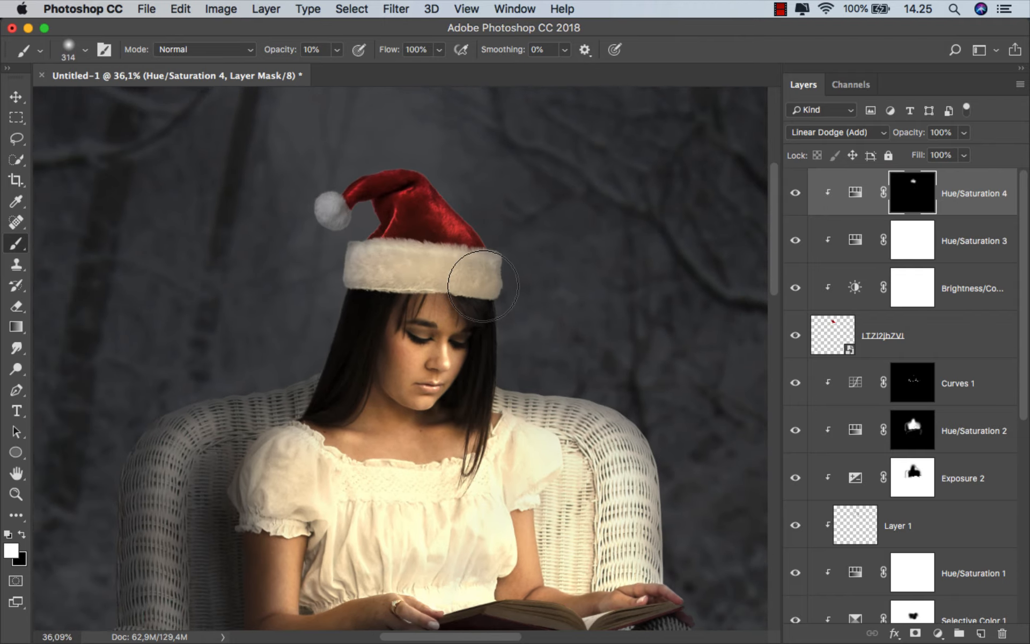
Add a new layer clipped to the Santa hat above its adjustments and set its blend mode to Multiply
click(982, 634)
right_click(926, 195)
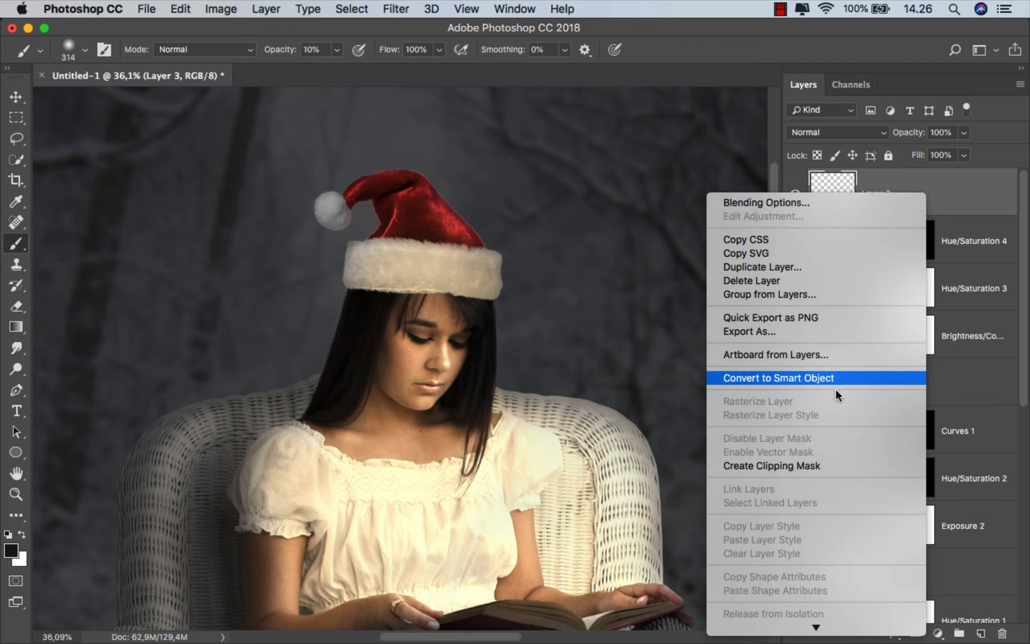
click(811, 463)
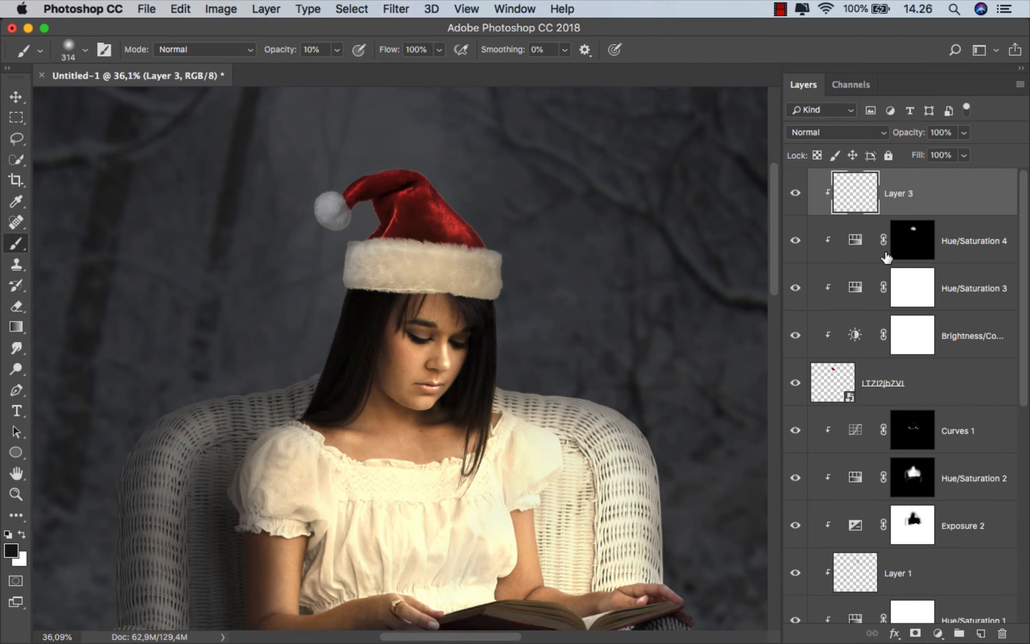
click(815, 135)
click(812, 175)
Shade the hat's outer edges on the Multiply layer with a dark 174 px brush at 10% opacity, and check the layer's visibility effect
scroll(510, 232, up, 1)
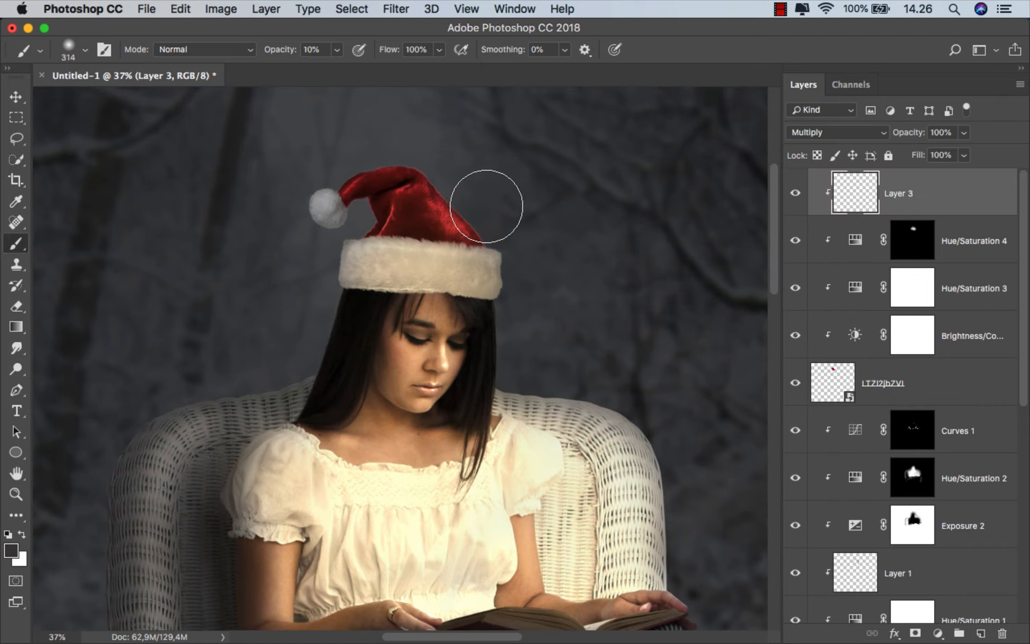
scroll(486, 206, up, 3)
drag(453, 184, 415, 184)
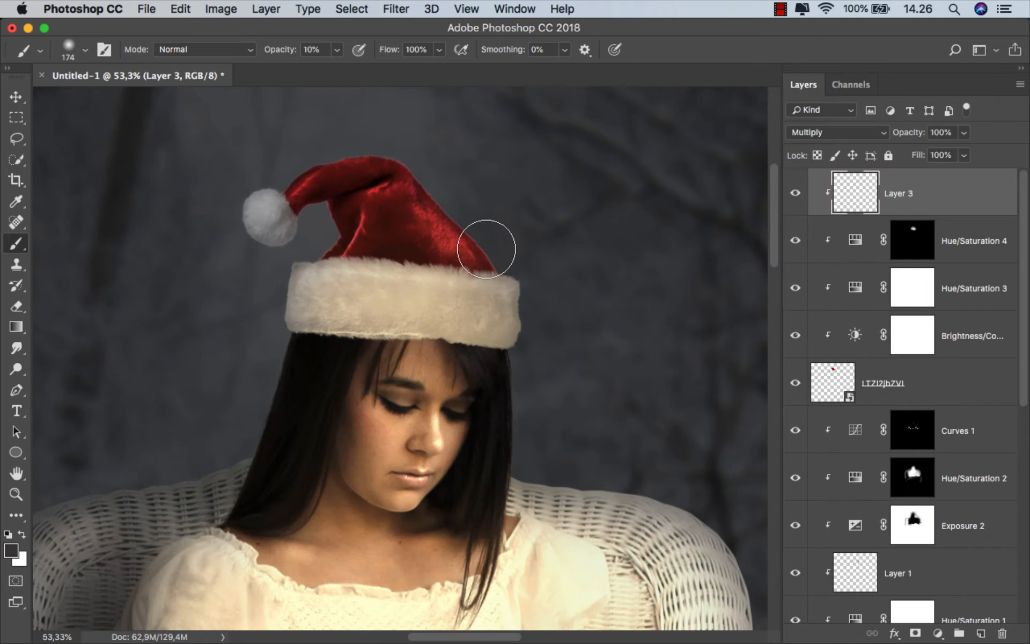
mouse_move(500, 254)
mouse_down()
mouse_move(458, 206)
mouse_move(380, 155)
mouse_move(328, 161)
mouse_move(282, 186)
mouse_up()
alt+click(321, 223)
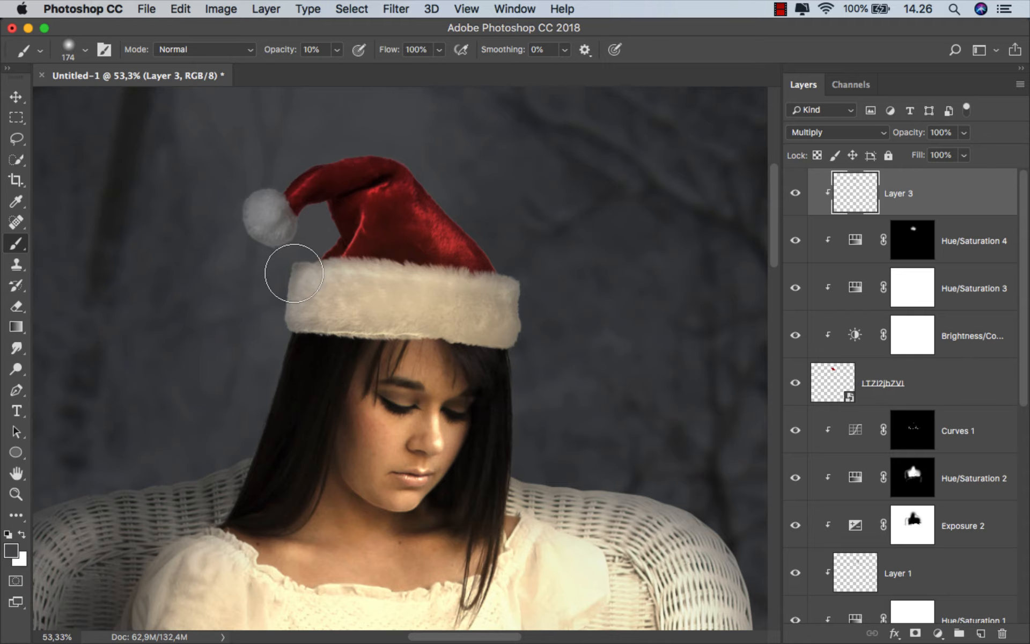
scroll(479, 258, down, 1)
scroll(486, 251, down, 1)
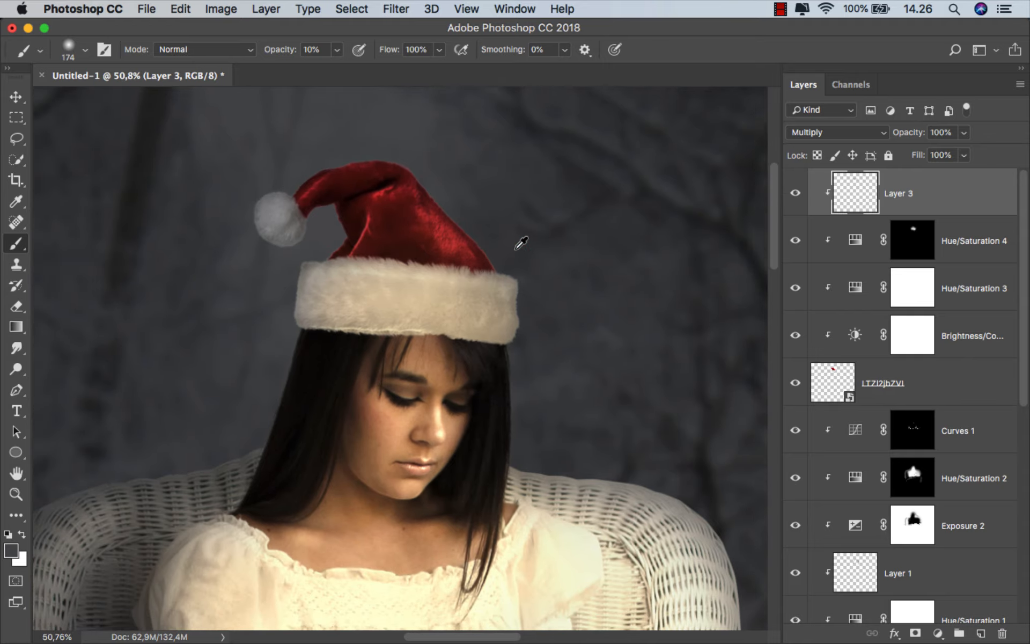
click(801, 197)
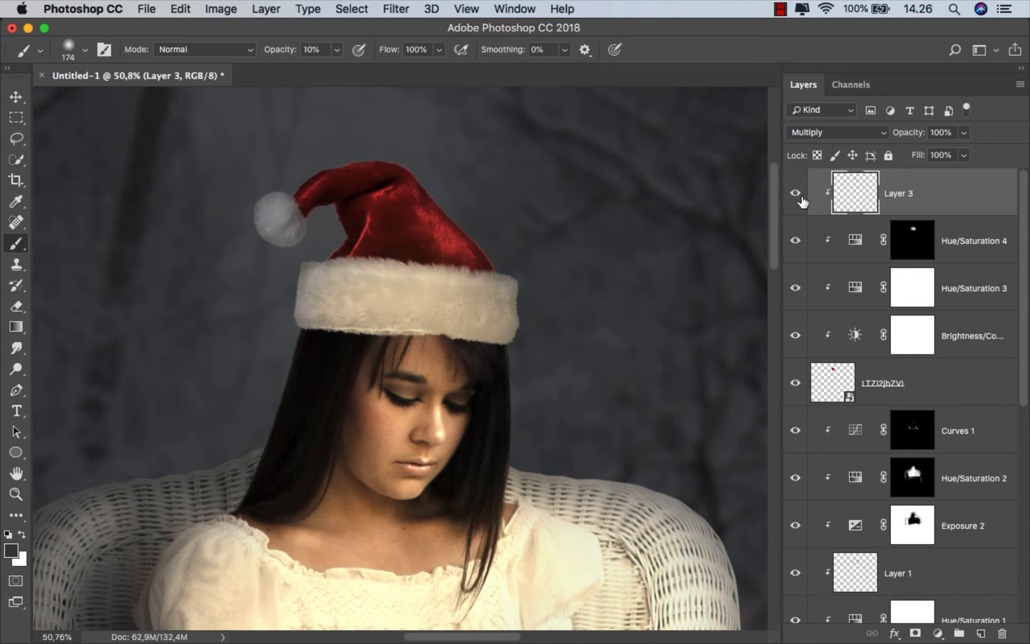
Extend the warm glow onto the pom-pom and brim by painting white at 10% opacity in the Hue/Saturation 4 mask
click(915, 246)
click(796, 240)
click(796, 239)
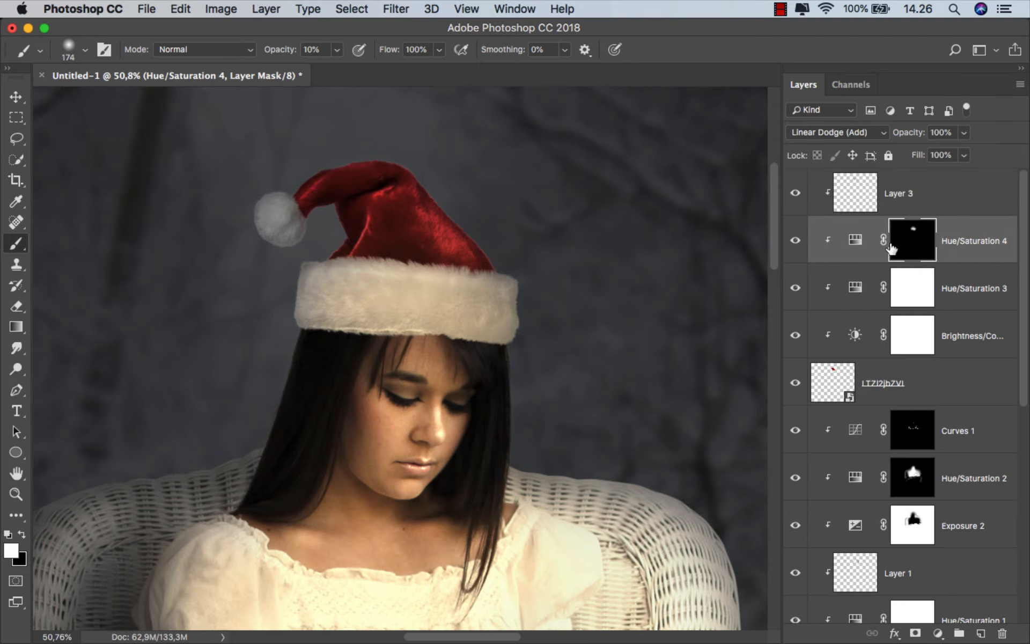
scroll(323, 225, up, 1)
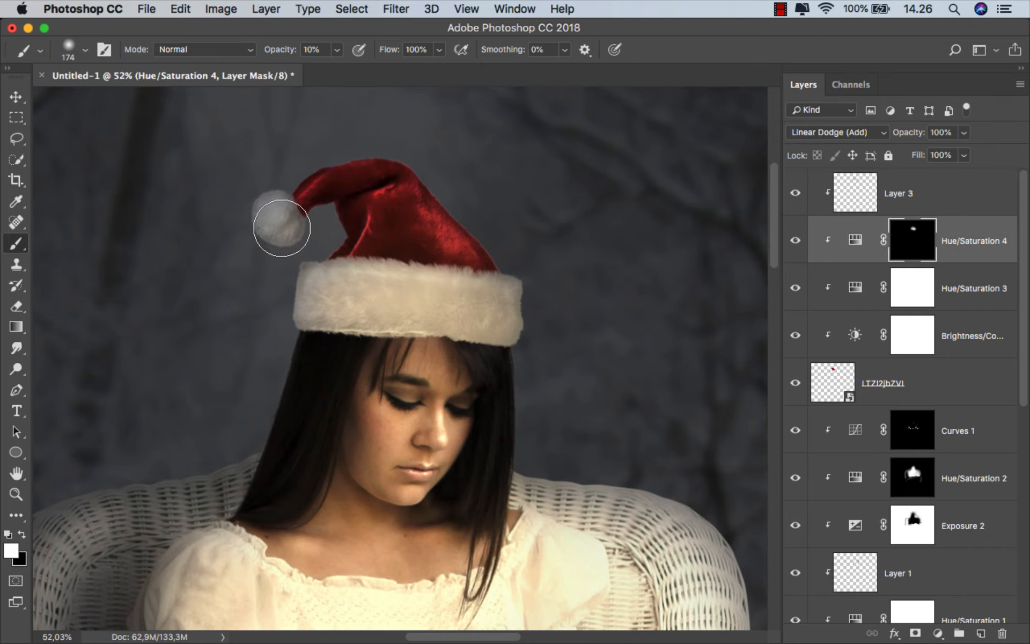
click(282, 228)
drag(283, 230, 270, 230)
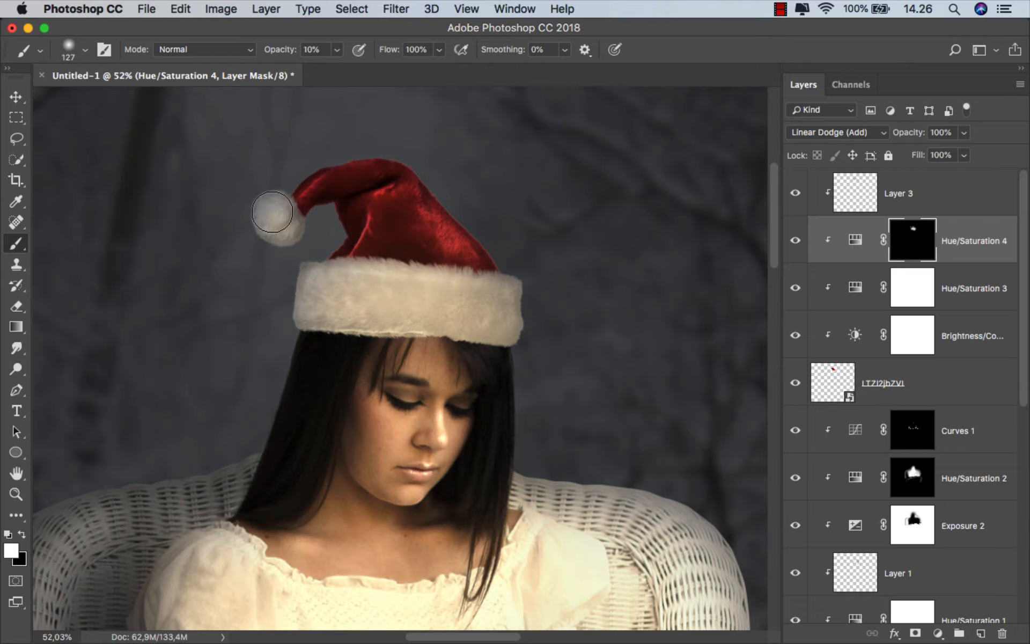
drag(289, 232, 338, 287)
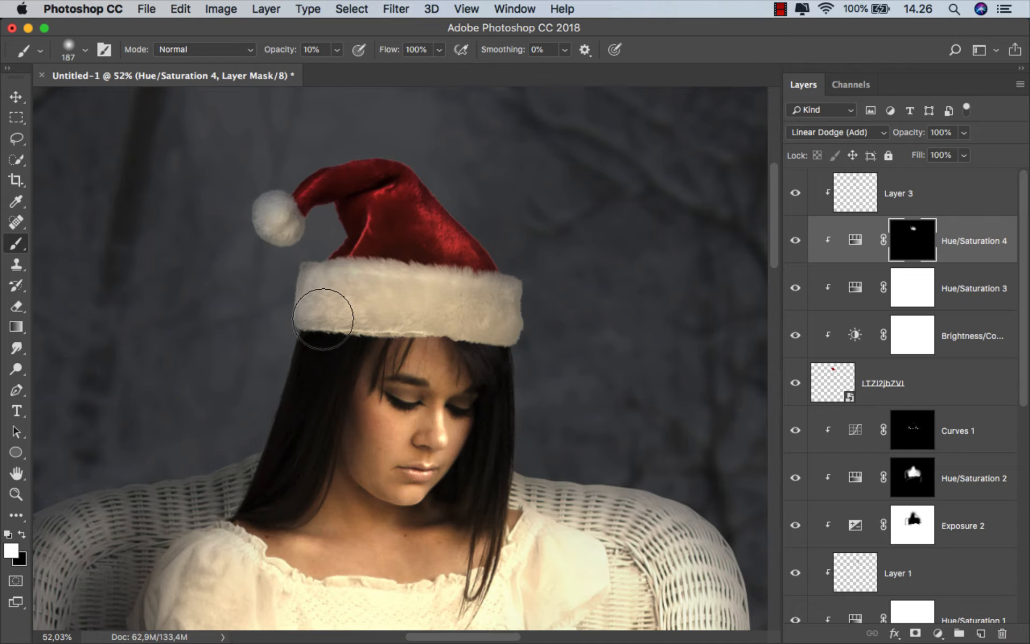
scroll(471, 337, down, 2)
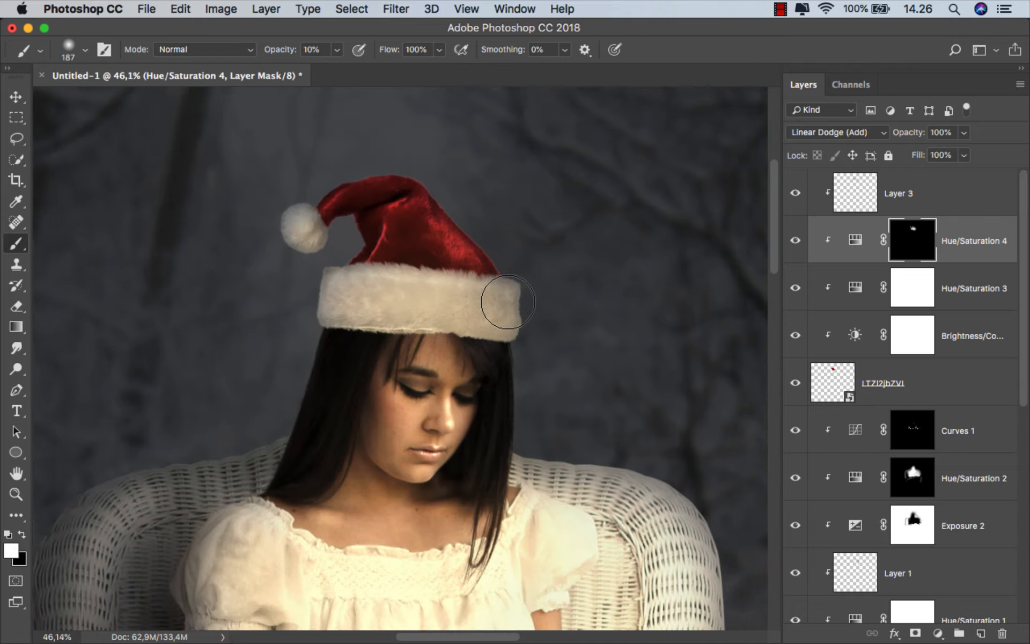
key(super+0)
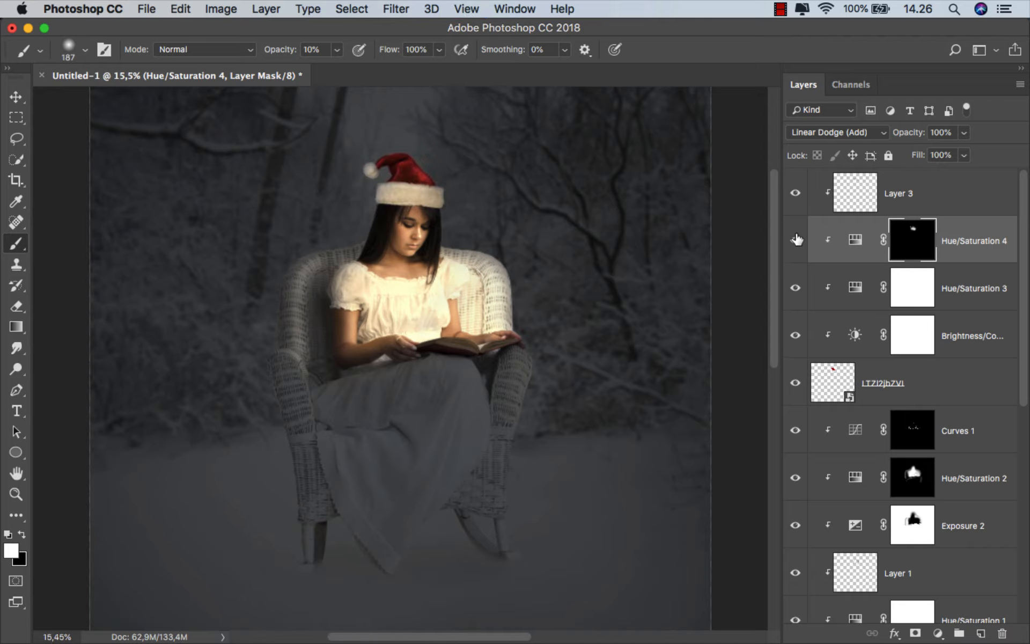
Place the Christmas snowman PNG into the composite above the hat's Multiply shading layer
click(937, 201)
key(v)
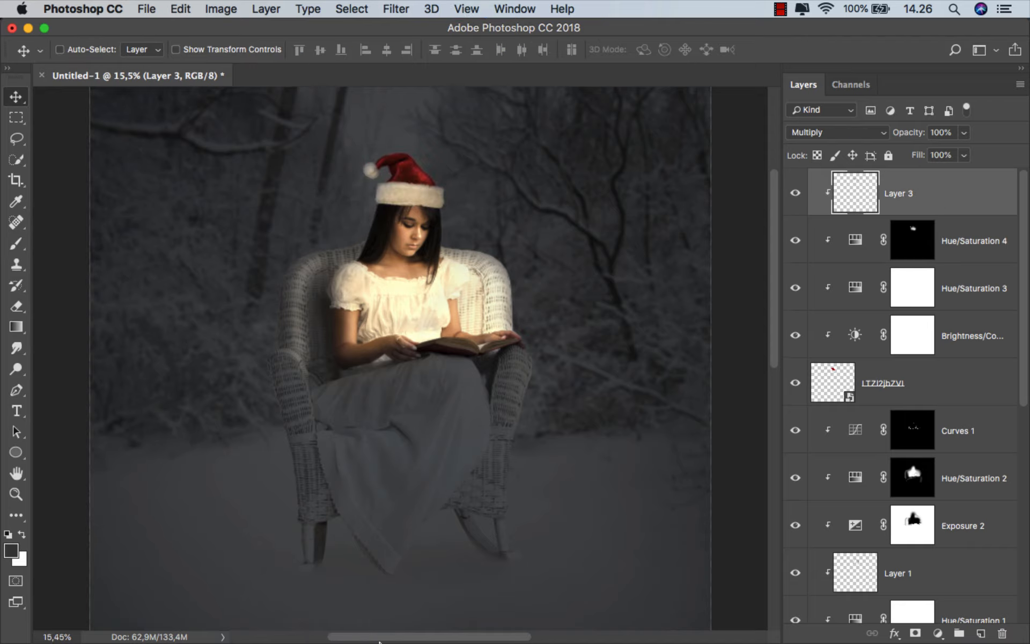
mouse_move(379, 642)
click(356, 596)
click(444, 298)
drag(186, 113, 459, 333)
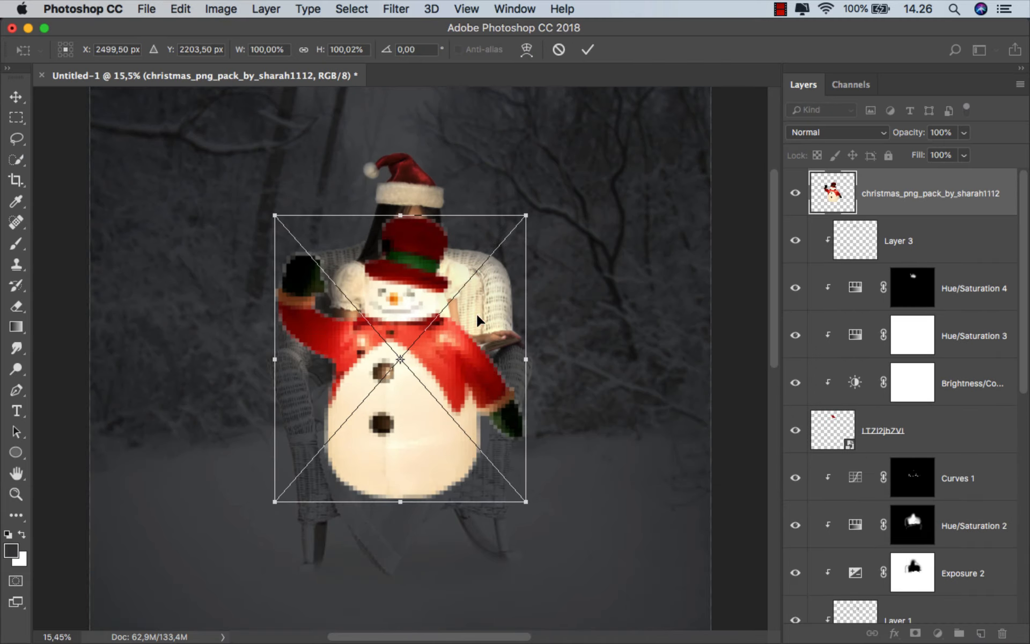
Scale the snowman down to about 24% and place it standing on the woman's open book
drag(527, 213, 482, 271)
scroll(482, 271, up, 6)
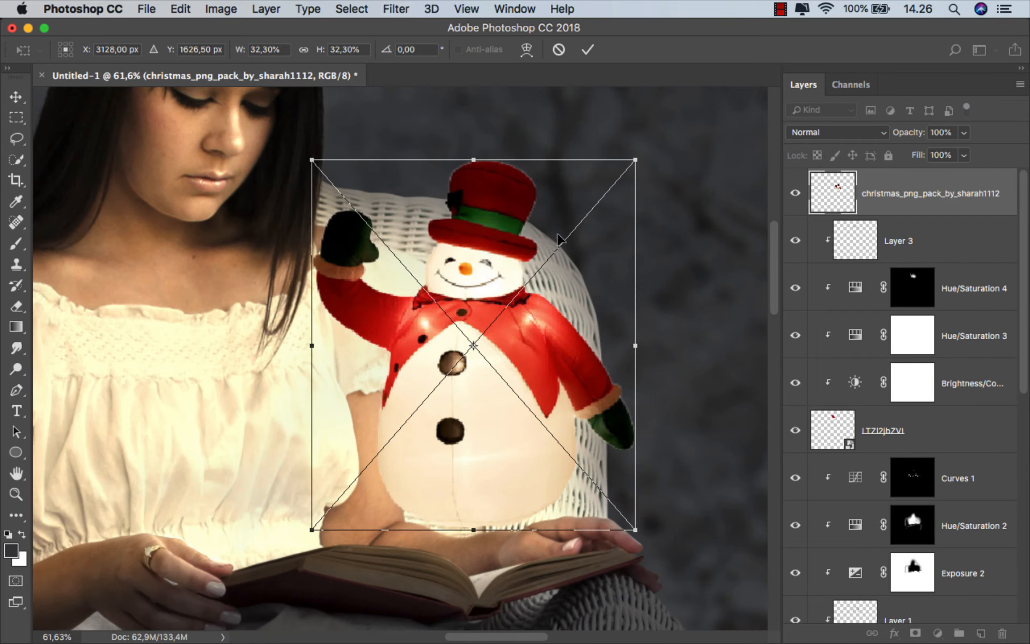
drag(538, 224, 521, 275)
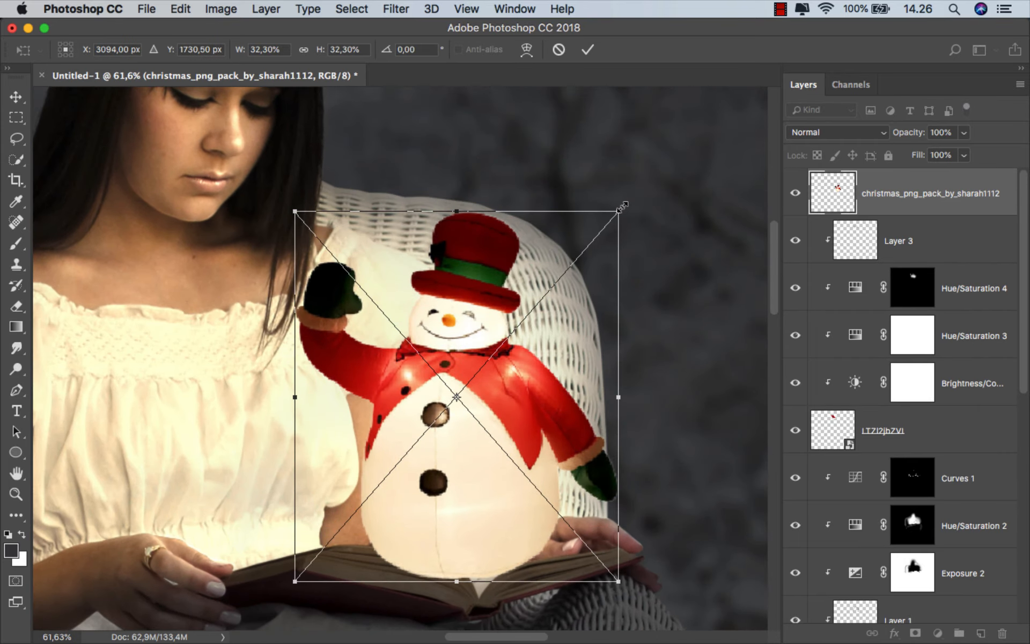
drag(623, 206, 564, 284)
scroll(449, 381, down, 2)
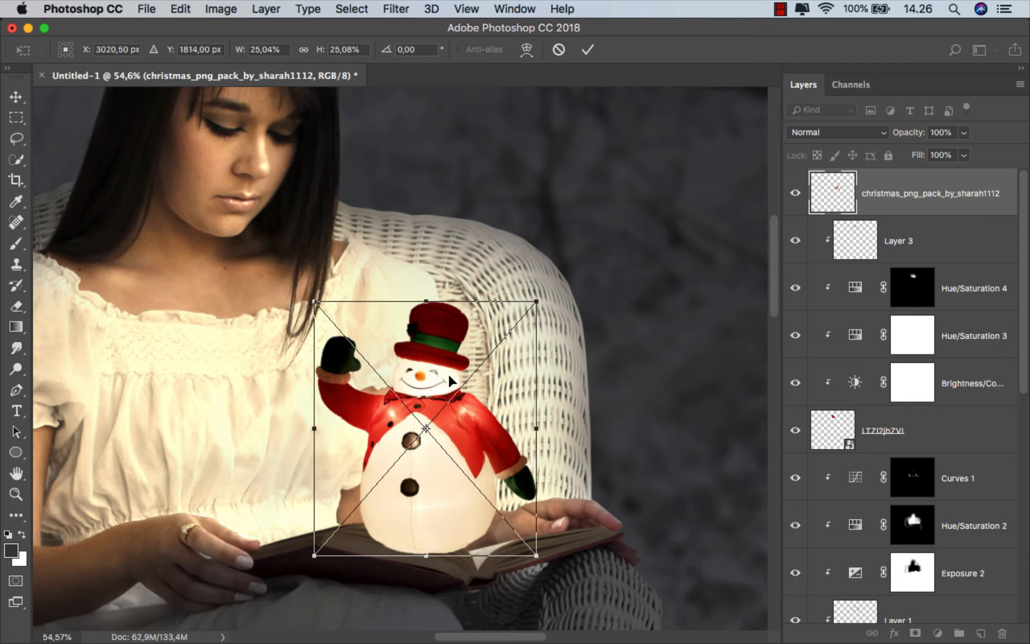
drag(450, 381, 469, 389)
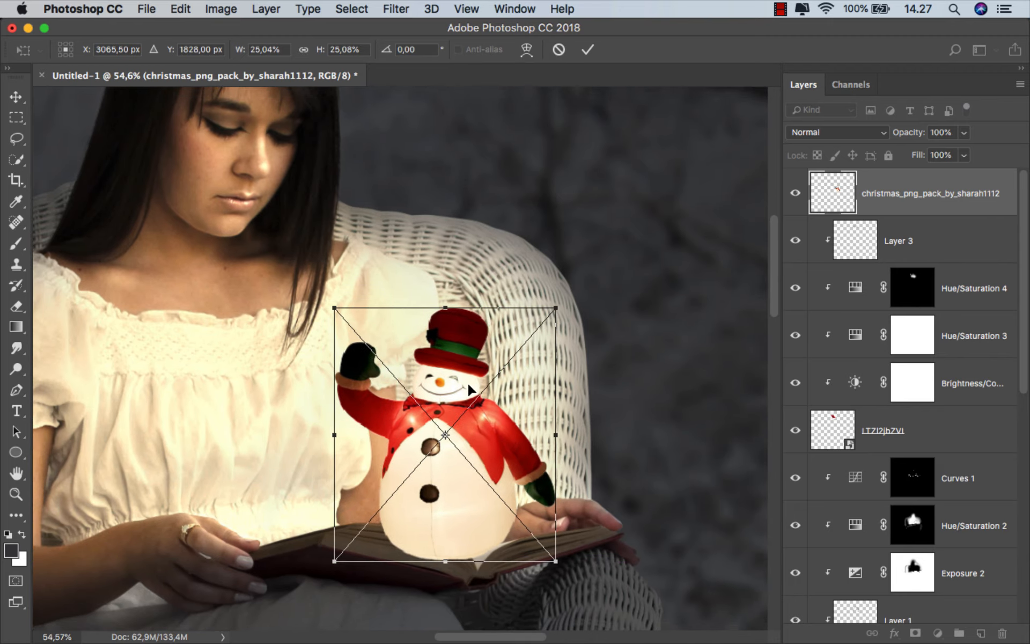
drag(556, 309, 553, 312)
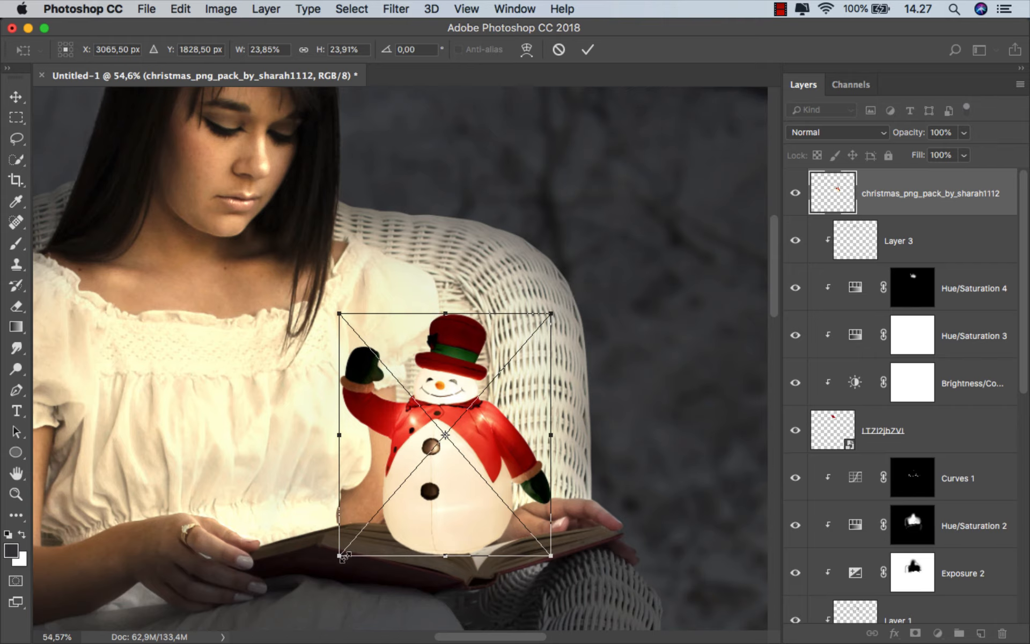
drag(337, 559, 334, 563)
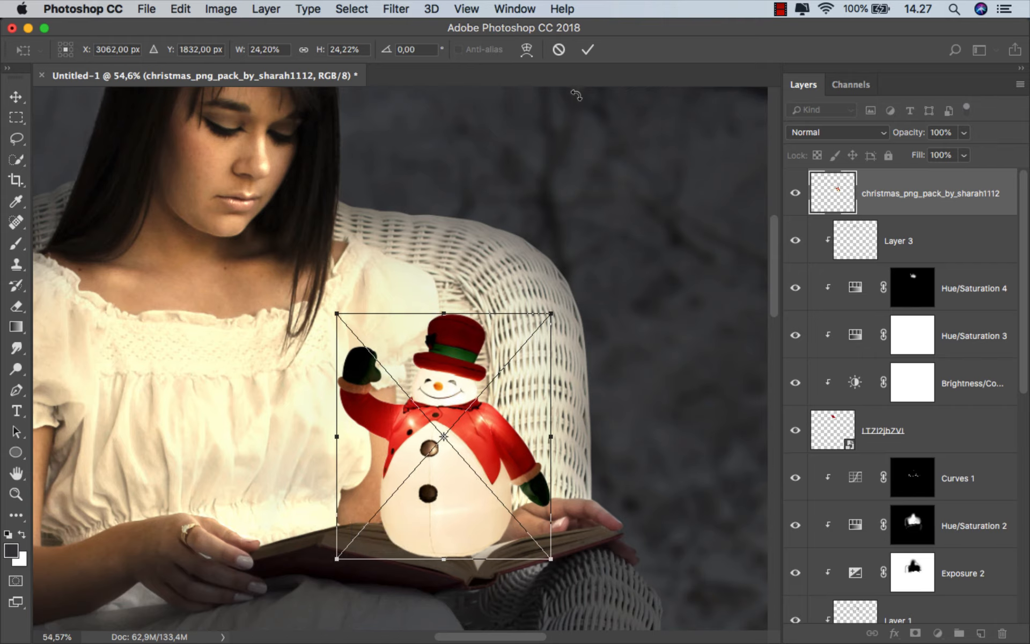
click(589, 50)
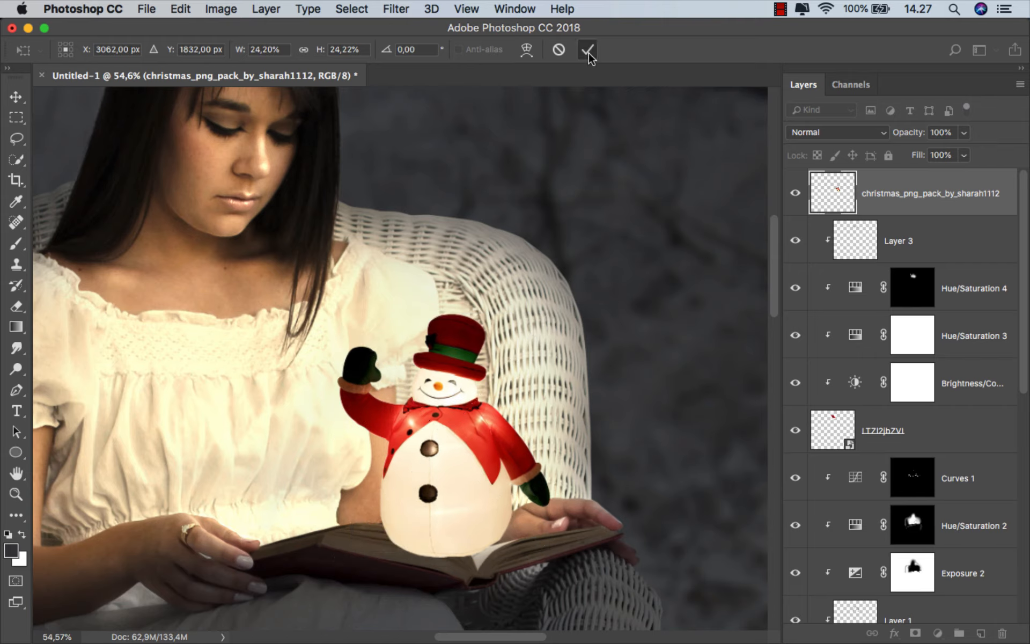
Add a layer mask to the snowman layer and set up a hard round brush at 100% opacity
click(913, 632)
click(20, 247)
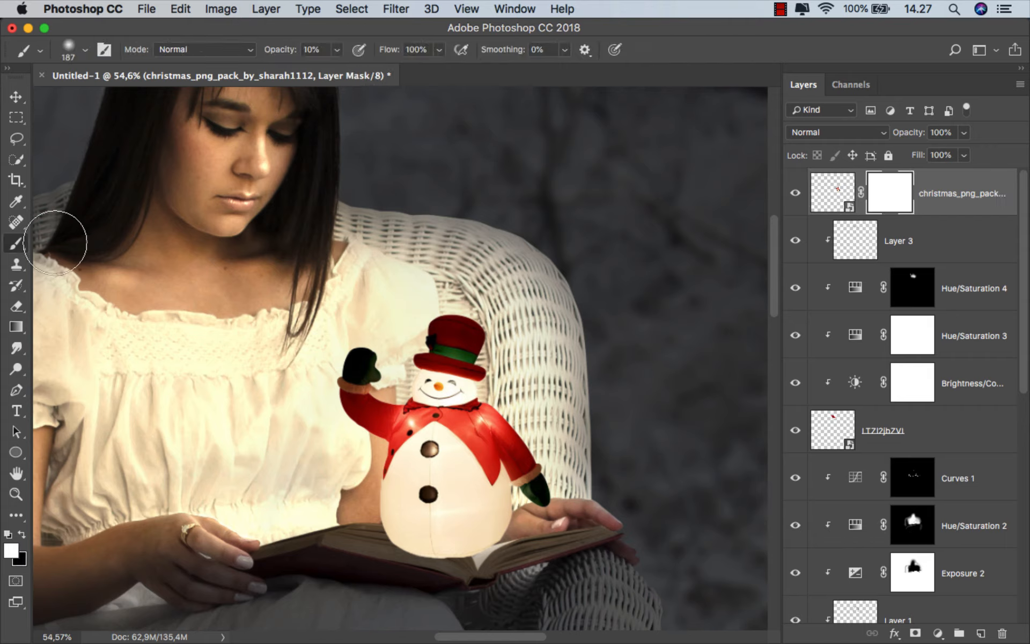
right_click(317, 282)
click(439, 433)
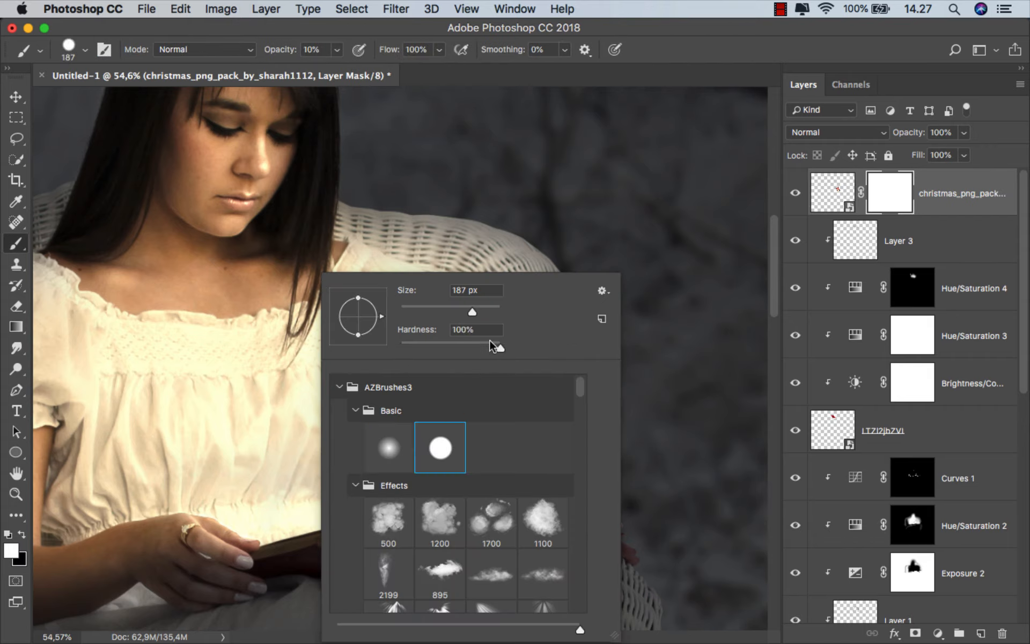
click(337, 49)
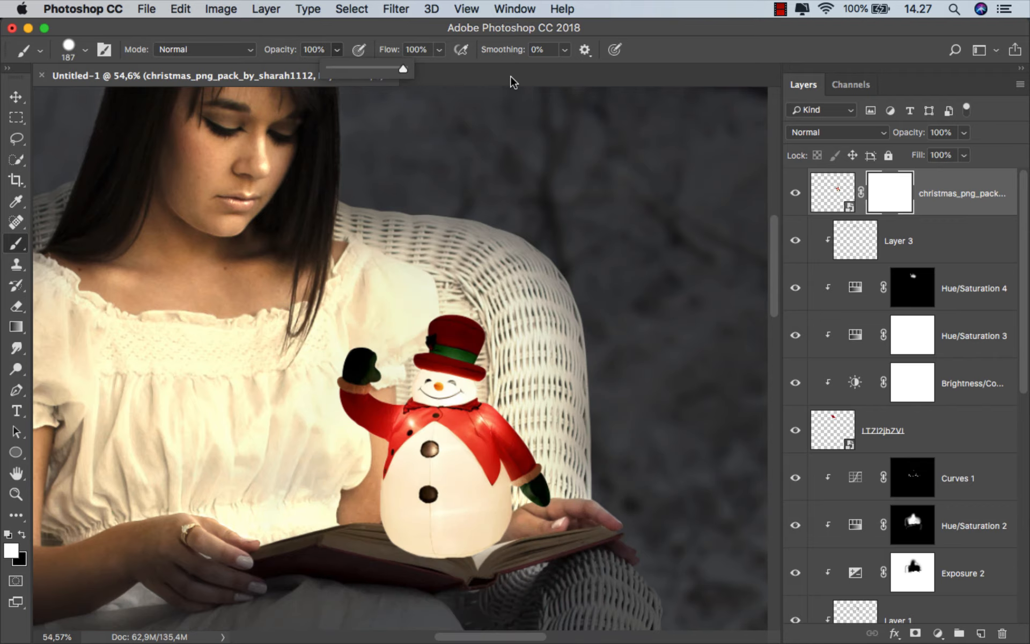
Hide the part of the snowman's base that covers the front of the book by painting black in its mask
scroll(423, 507, up, 8)
drag(441, 503, 379, 498)
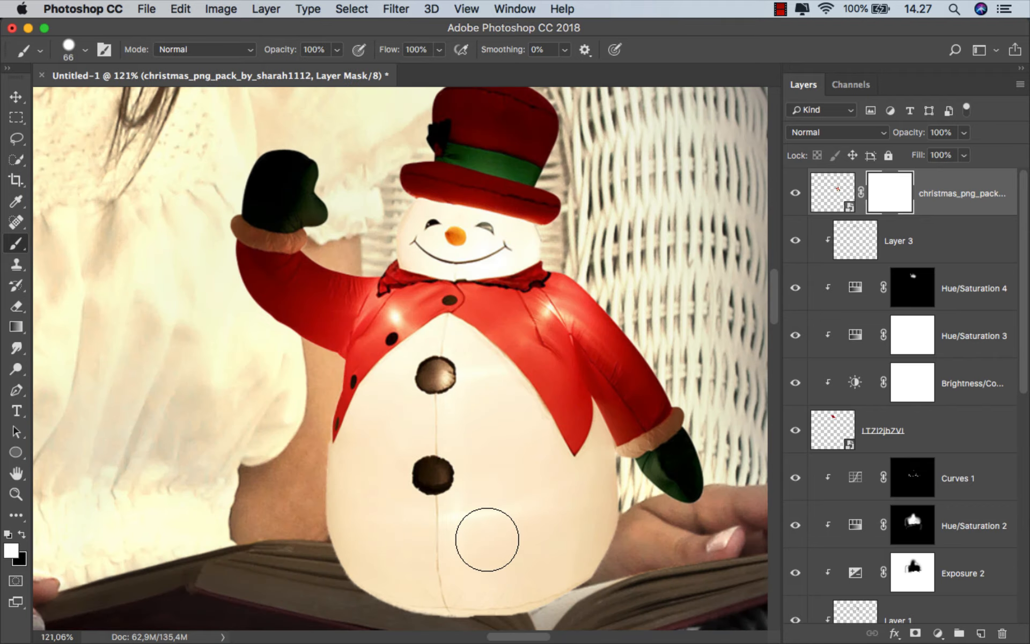
scroll(505, 515, down, 3)
scroll(521, 492, up, 6)
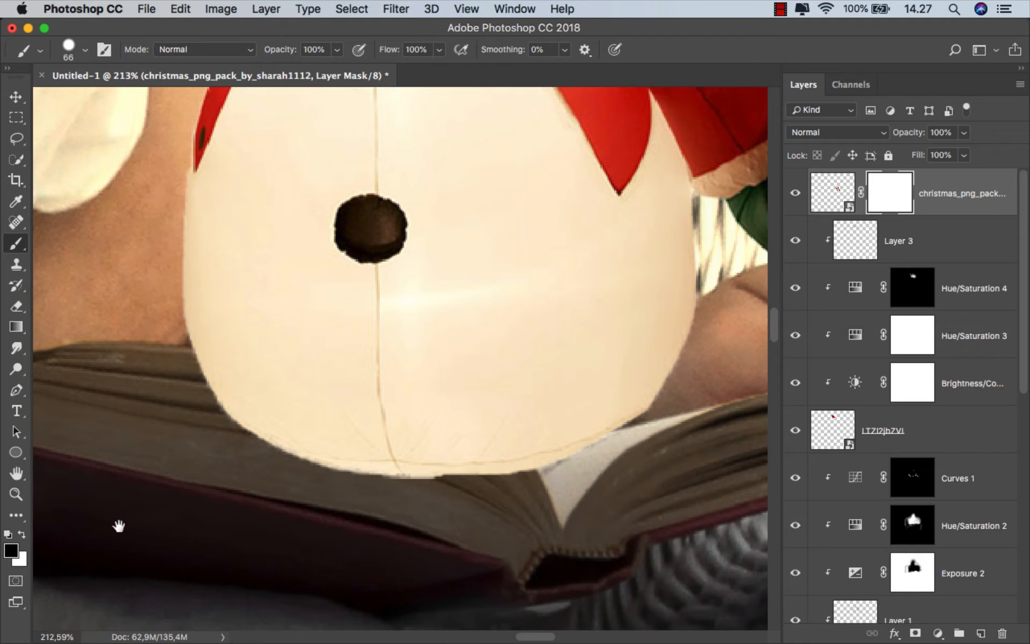
drag(520, 465, 497, 481)
ctrl+alt+drag(711, 295, 670, 304)
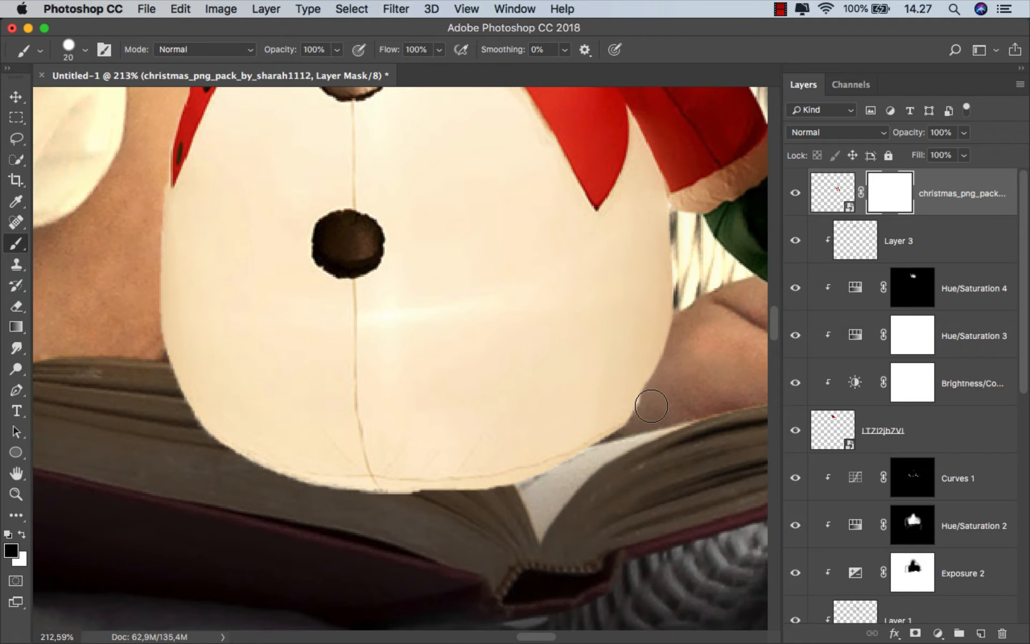
mouse_move(544, 488)
mouse_down()
mouse_move(341, 381)
mouse_move(142, 360)
mouse_move(138, 368)
mouse_move(322, 421)
mouse_move(478, 505)
mouse_move(202, 437)
mouse_up()
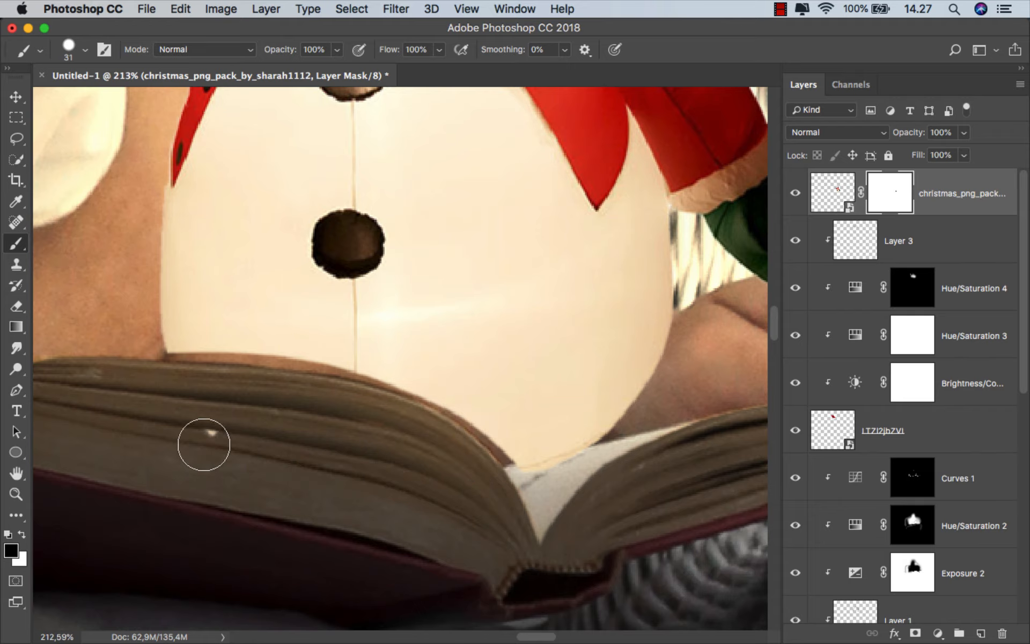
Restore the snowman's lower edge along the book's page line by painting white in its mask with a small hard brush
click(21, 536)
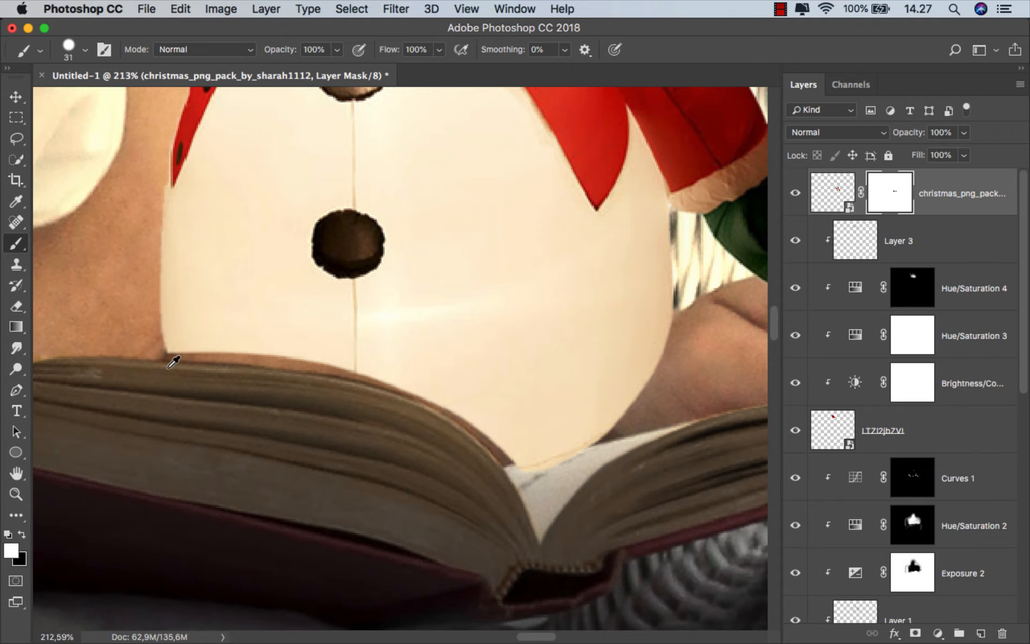
scroll(172, 361, up, 1)
mouse_move(166, 341)
mouse_down()
mouse_move(411, 373)
mouse_move(501, 424)
mouse_move(558, 488)
mouse_up()
scroll(498, 390, down, 1)
scroll(503, 386, down, 5)
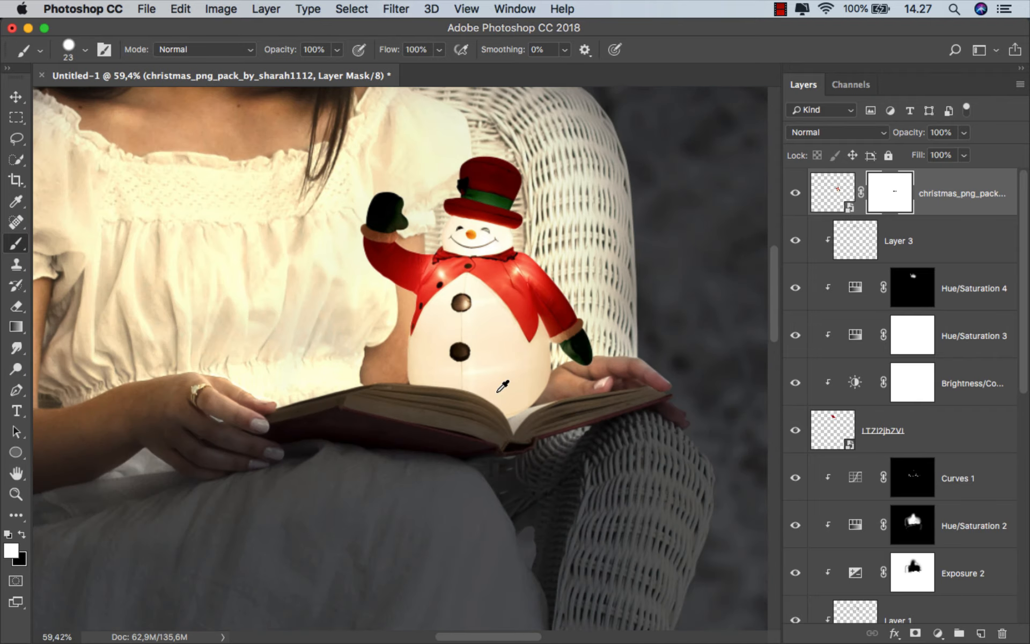
drag(497, 392, 441, 549)
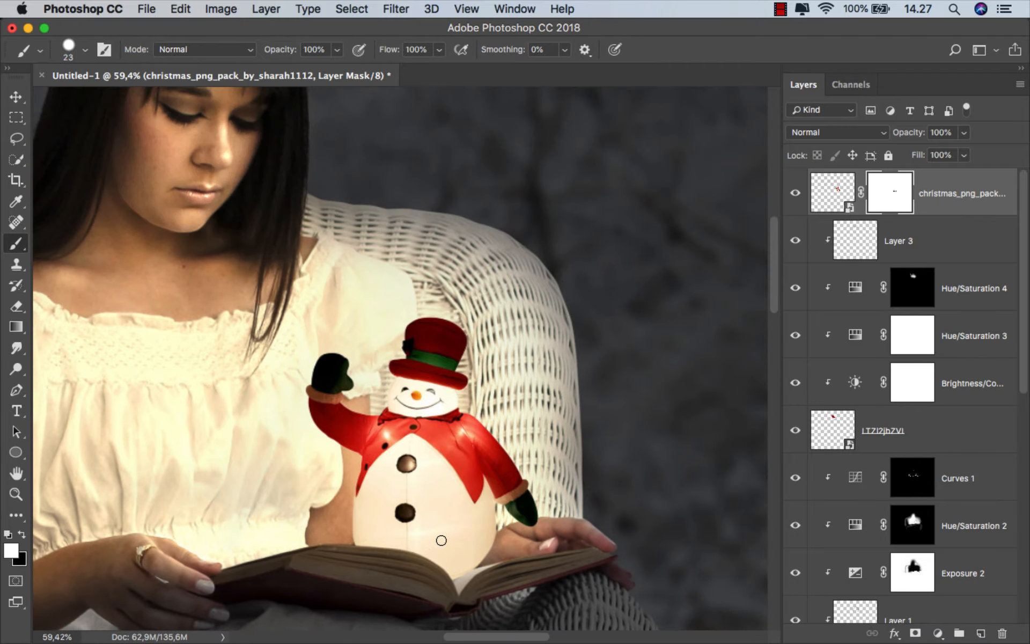
scroll(454, 417, down, 3)
drag(445, 430, 460, 396)
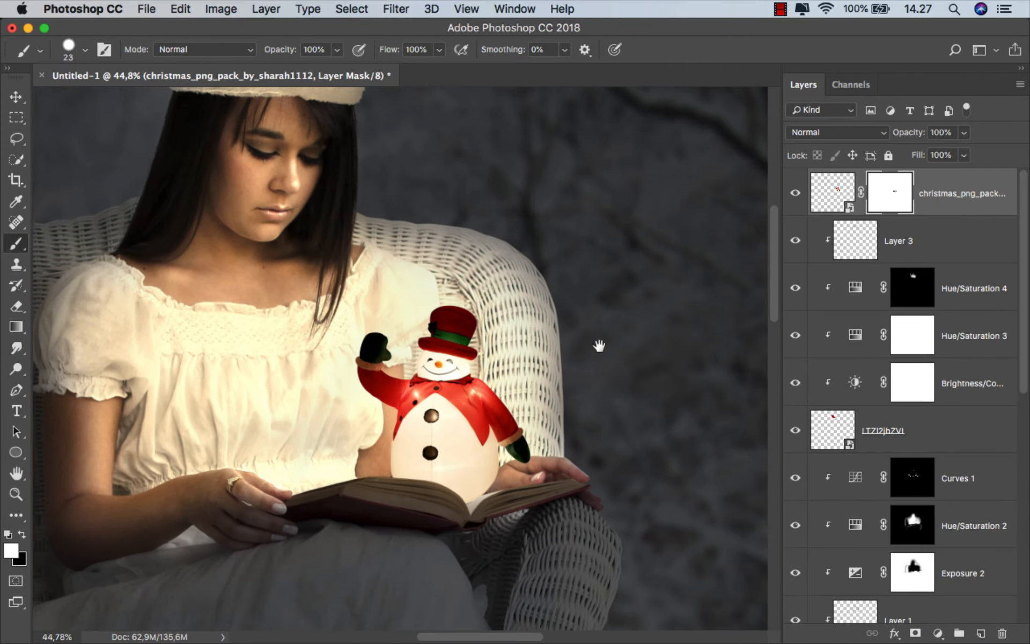
Enable an Inner Shadow layer style in Linear Dodge (Add) mode on the snowman layer
click(962, 198)
right_click(928, 207)
click(854, 207)
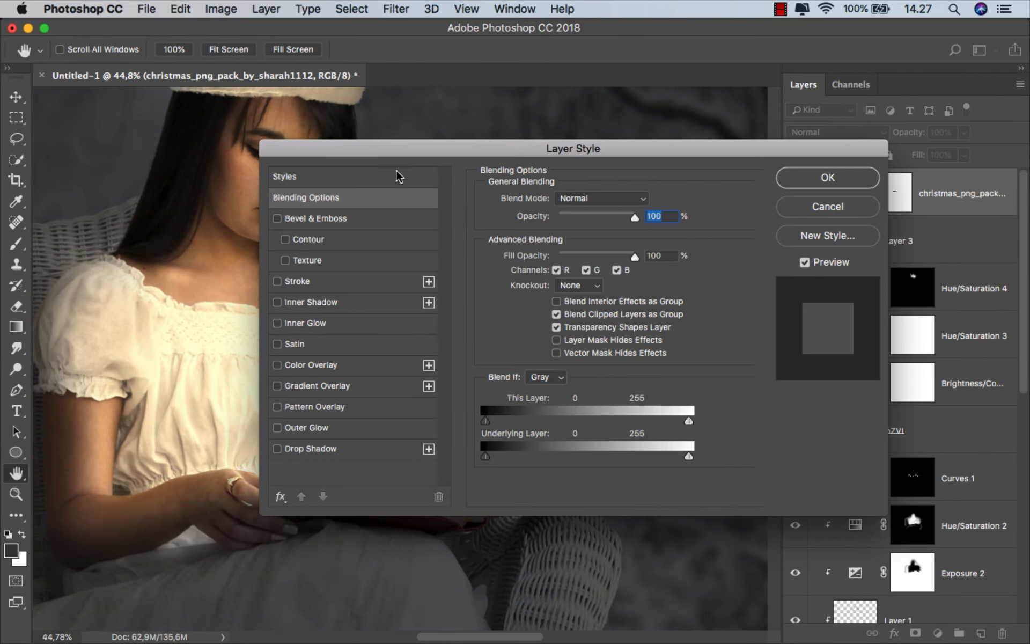
drag(315, 149, 616, 160)
click(580, 312)
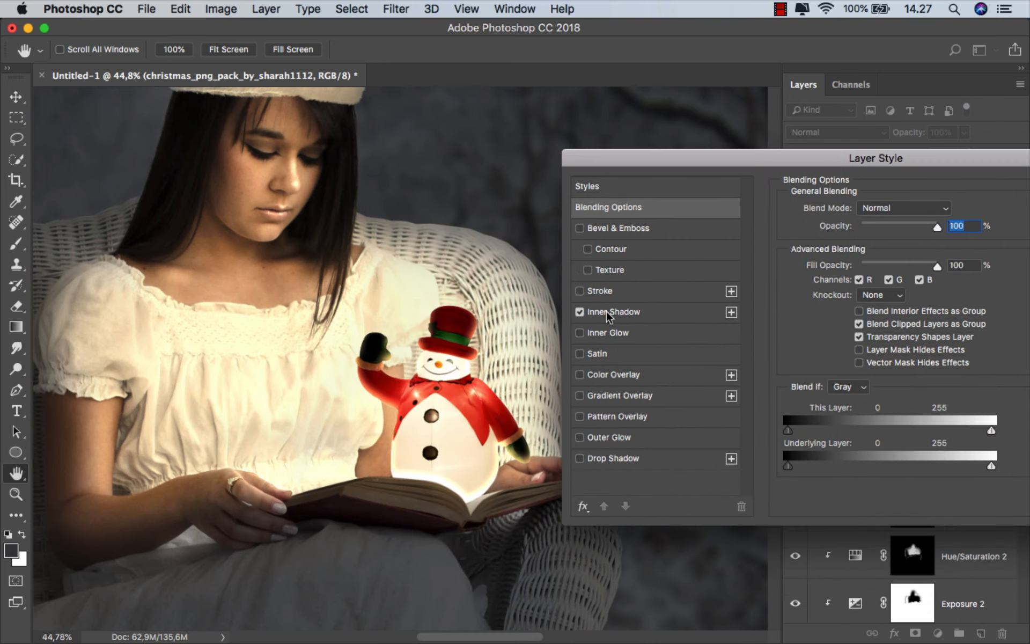
click(613, 312)
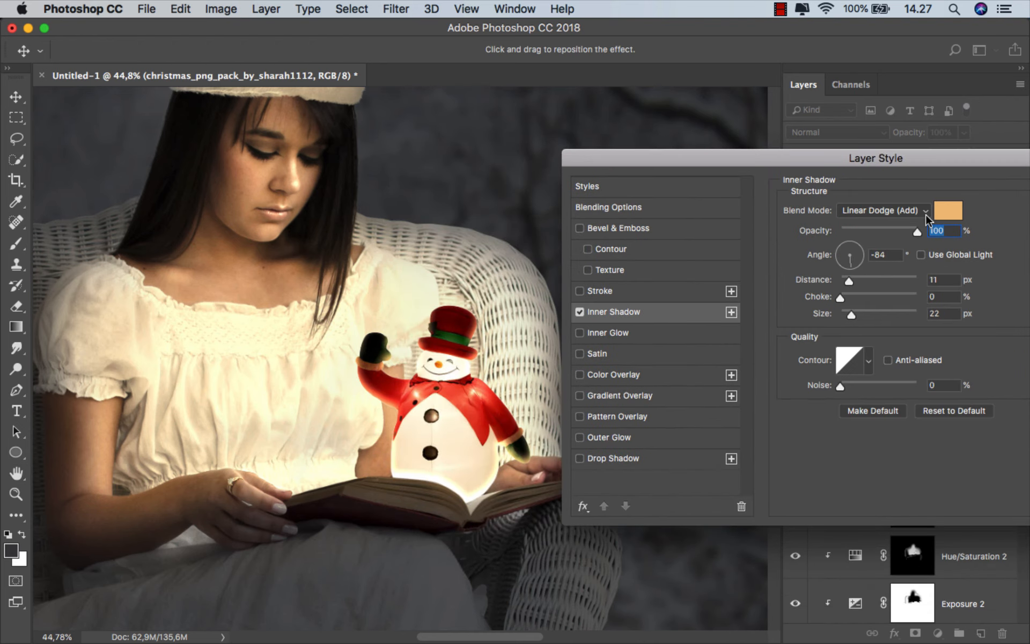
Change the Inner Shadow colour to a pale cream and apply the layer style
click(943, 213)
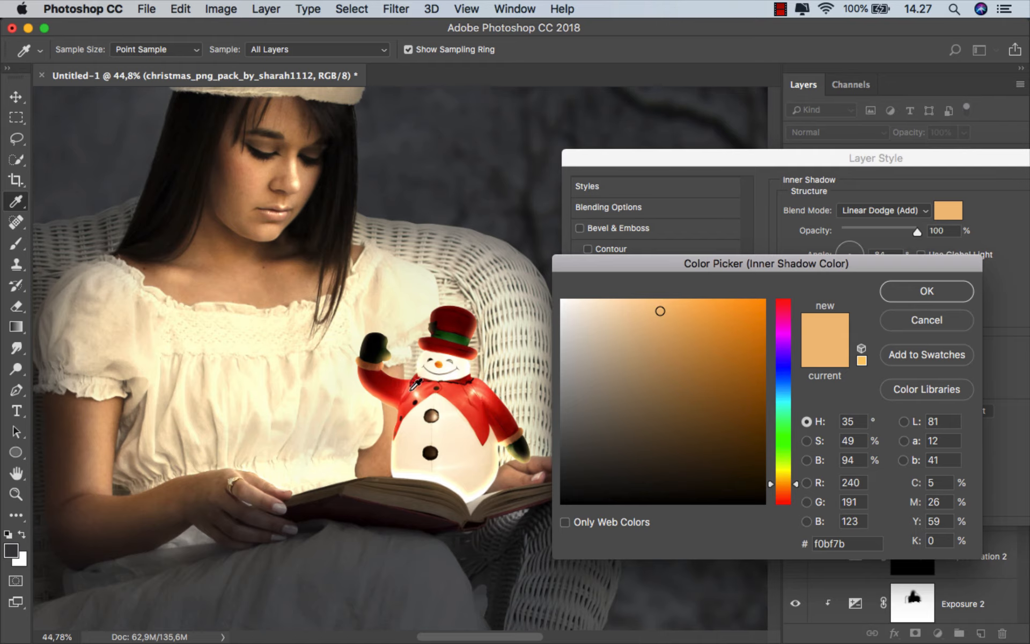
click(398, 326)
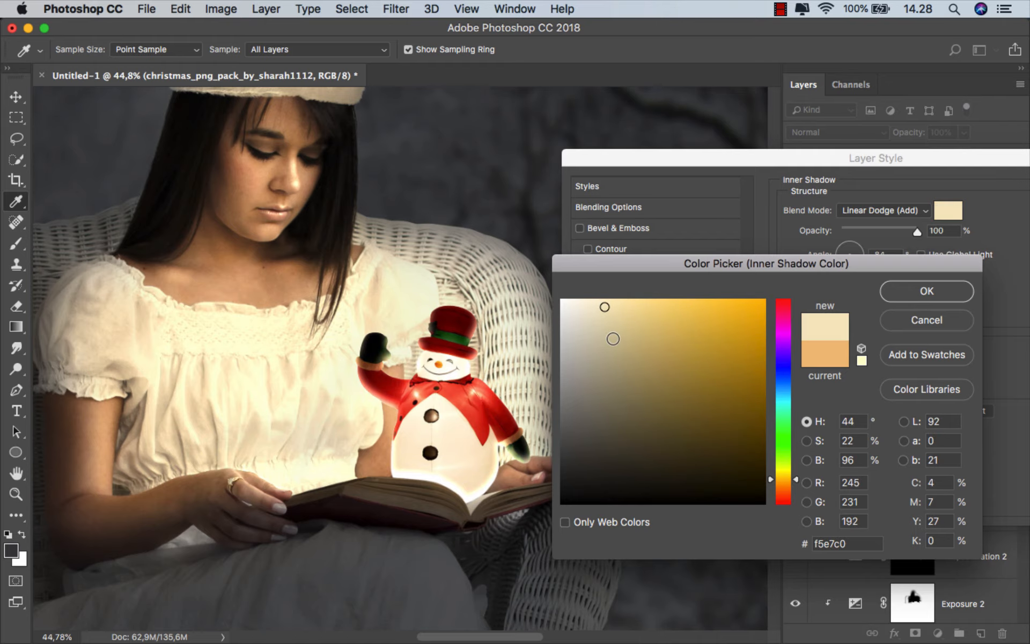
click(899, 301)
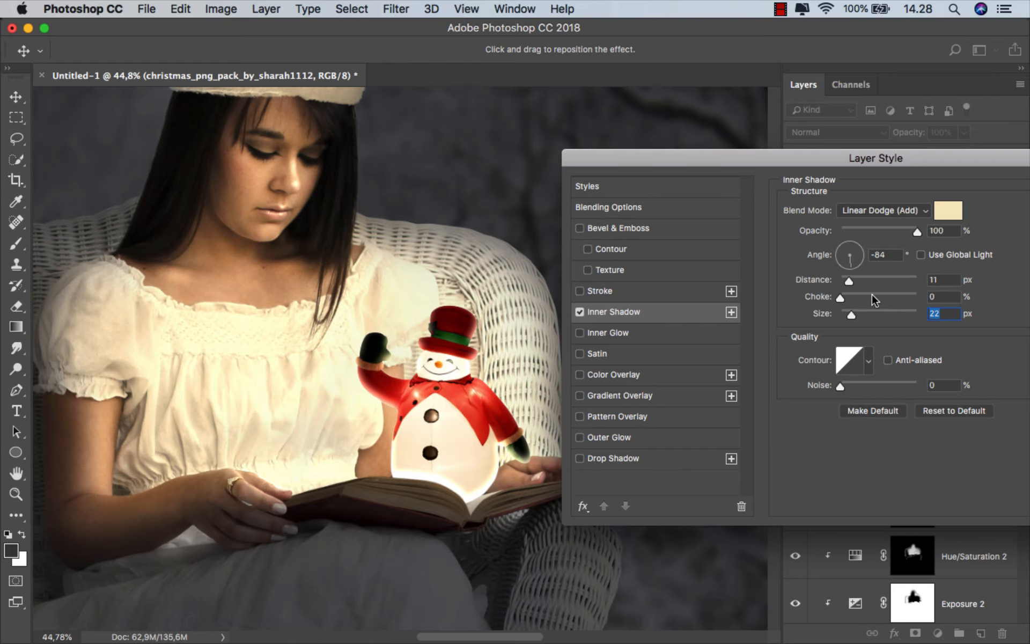
drag(915, 157, 687, 173)
click(869, 197)
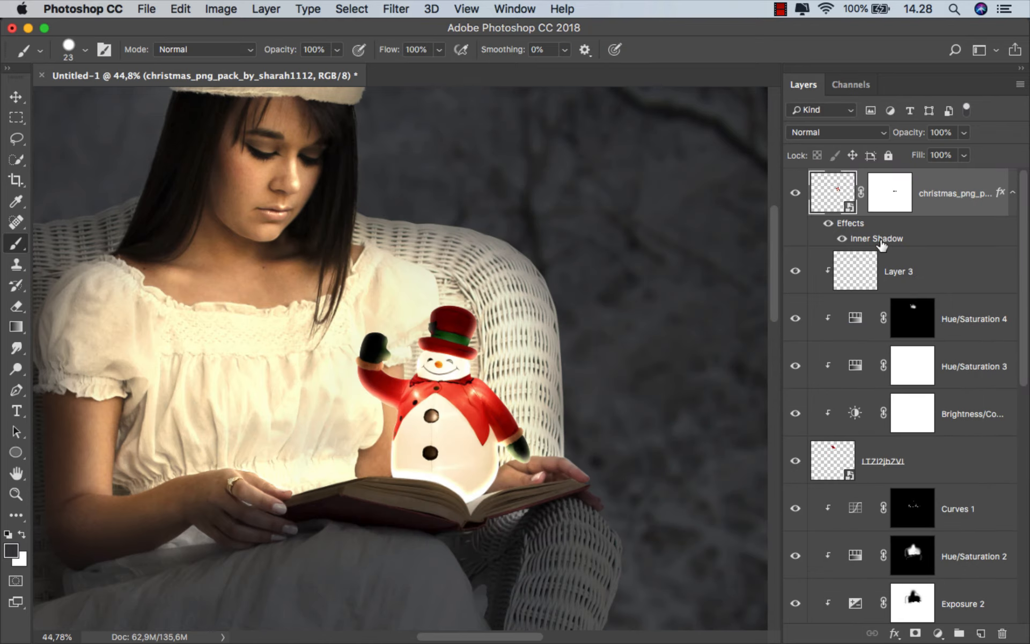
Separate the snowman's Inner Shadow effect into its own clipped layer and give that layer a mask
right_click(881, 244)
click(907, 501)
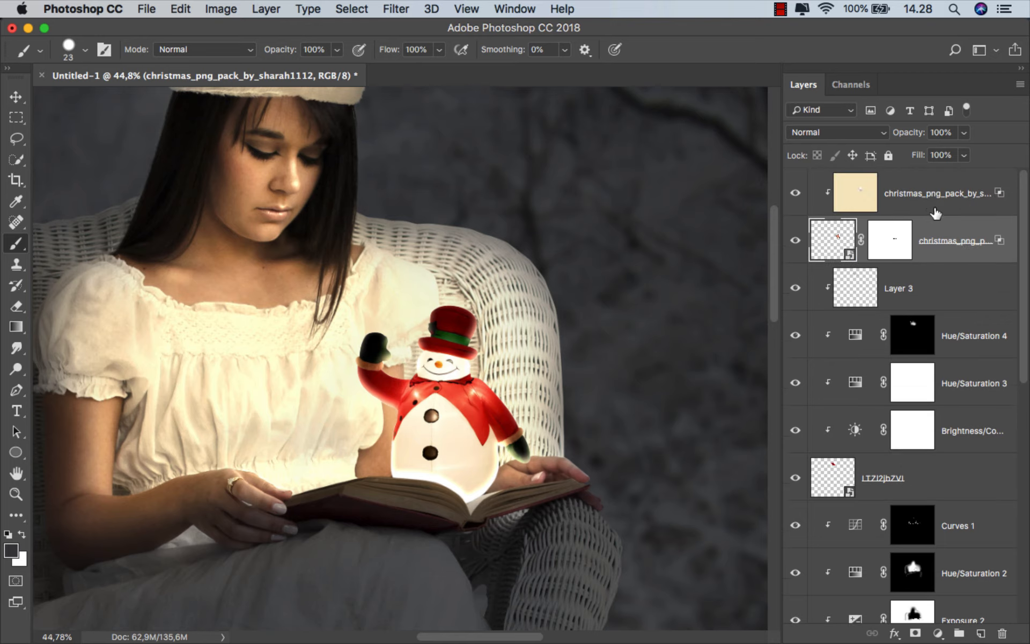
click(935, 207)
click(915, 634)
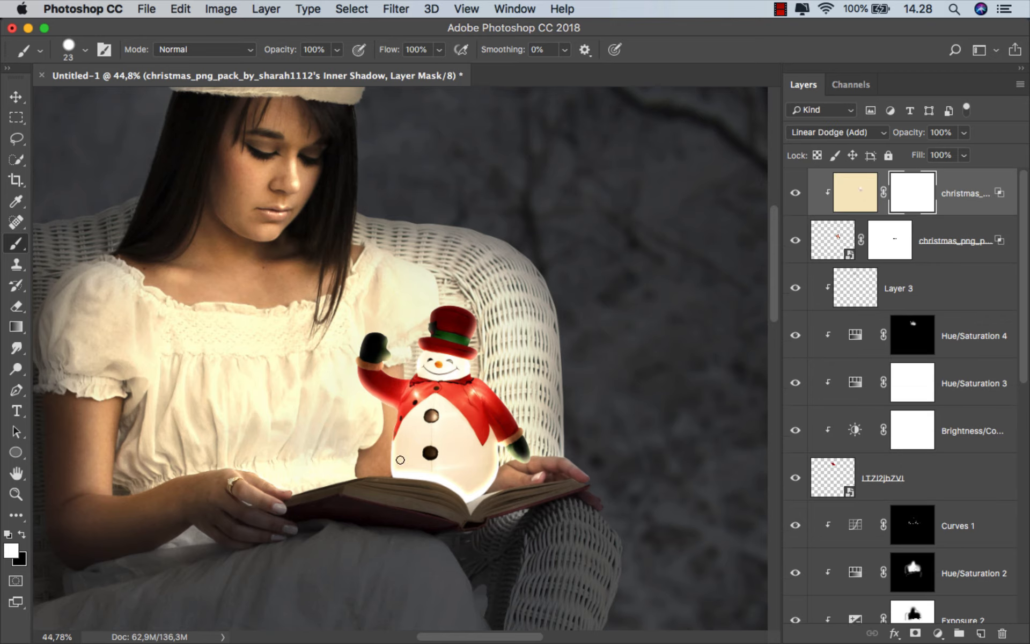
Soften the glow around the snowman's lower body by painting black at 11% opacity in the Inner Shadow layer's mask, and check its effect
scroll(467, 495, up, 3)
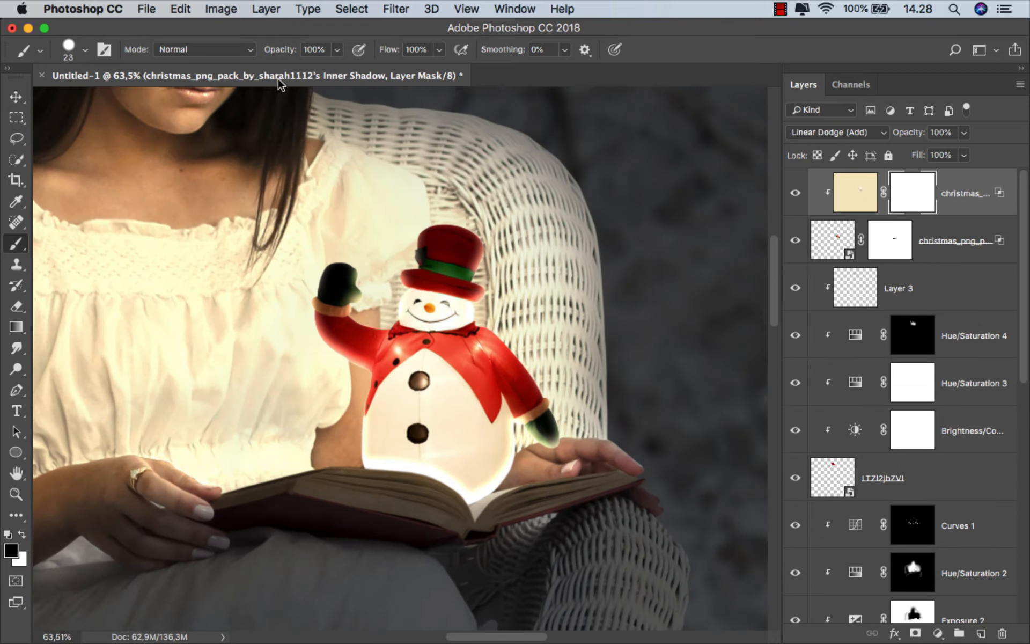
click(336, 50)
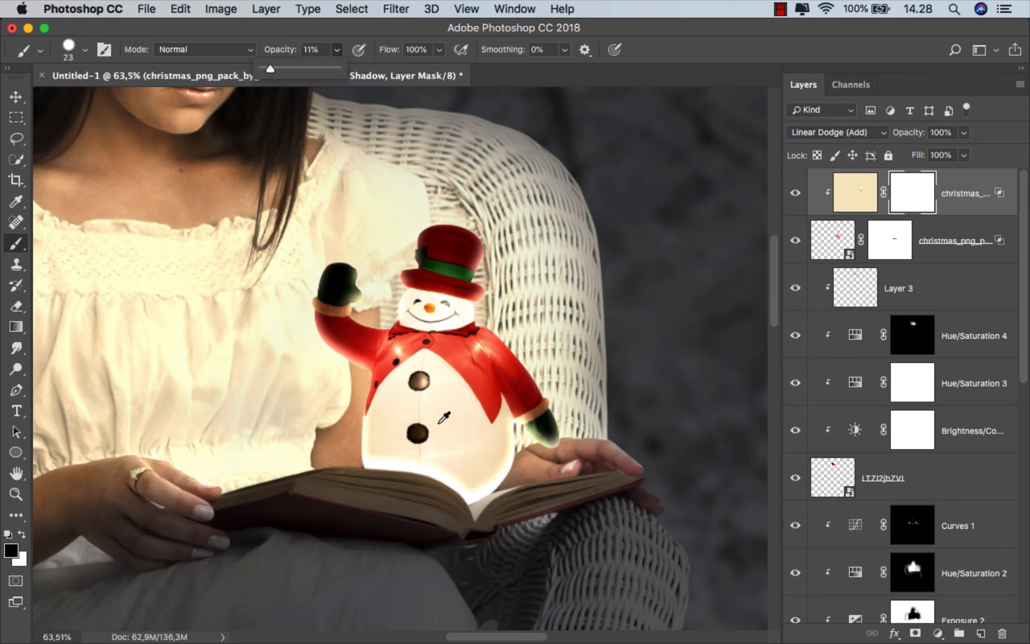
scroll(439, 424, up, 3)
scroll(424, 423, down, 3)
drag(378, 371, 419, 370)
right_click(419, 370)
click(480, 461)
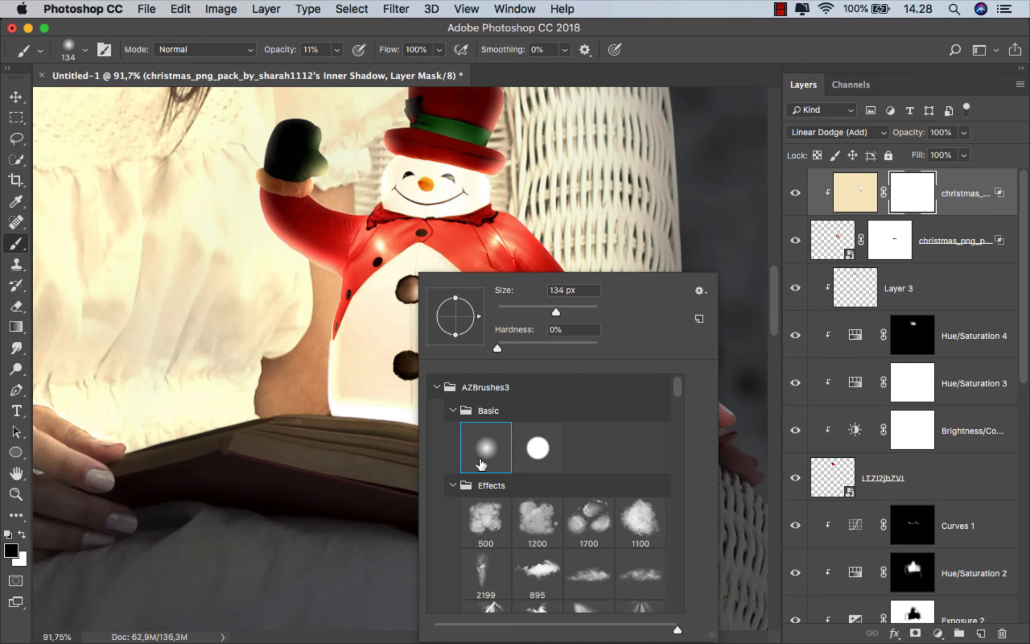
mouse_move(354, 412)
mouse_down()
mouse_move(507, 435)
mouse_move(546, 360)
mouse_move(540, 428)
mouse_move(525, 454)
mouse_move(498, 467)
mouse_move(446, 444)
mouse_move(432, 408)
mouse_move(406, 404)
mouse_move(378, 426)
mouse_move(340, 386)
mouse_move(338, 363)
mouse_move(324, 384)
mouse_move(317, 418)
mouse_move(402, 422)
mouse_move(489, 457)
mouse_up()
scroll(368, 417, up, 1)
scroll(394, 385, down, 1)
scroll(373, 370, down, 1)
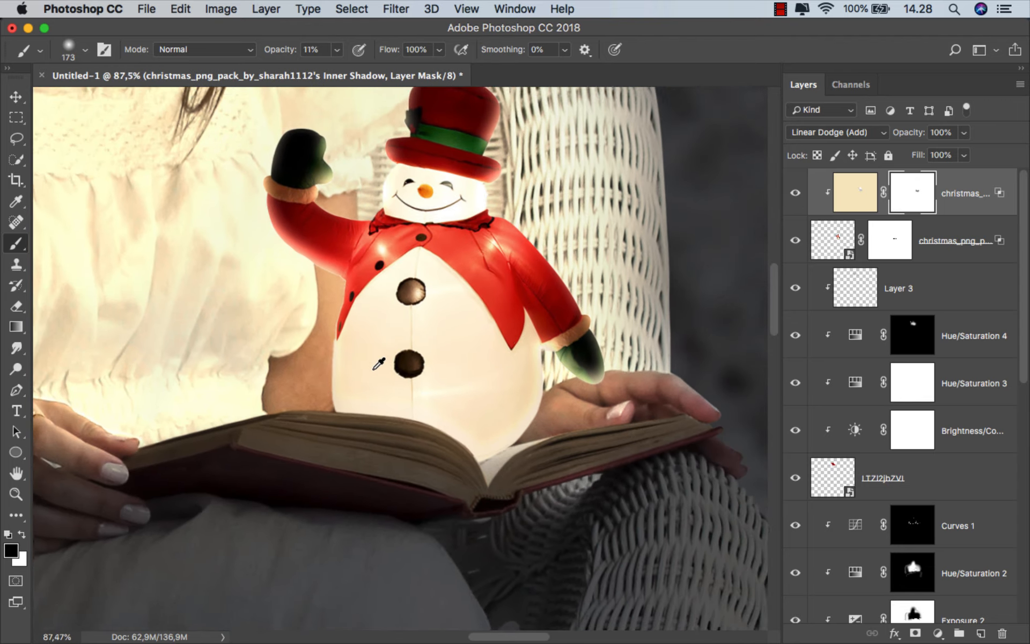
key(super+0)
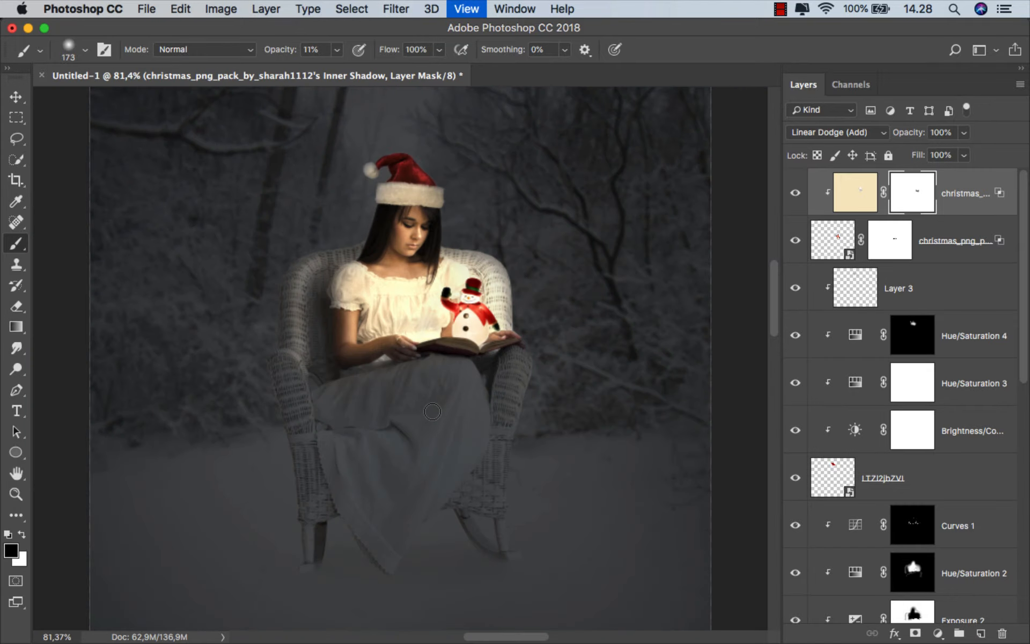
click(796, 194)
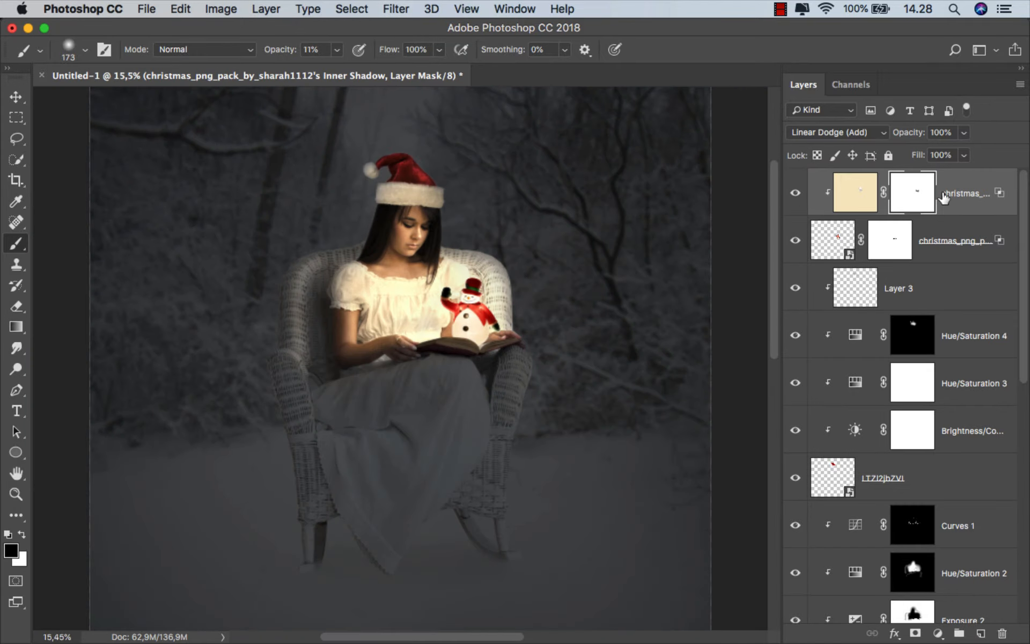
Add a Solid Color fill layer above the snowman layers in greyish blue #788da3
key(super+2)
click(938, 633)
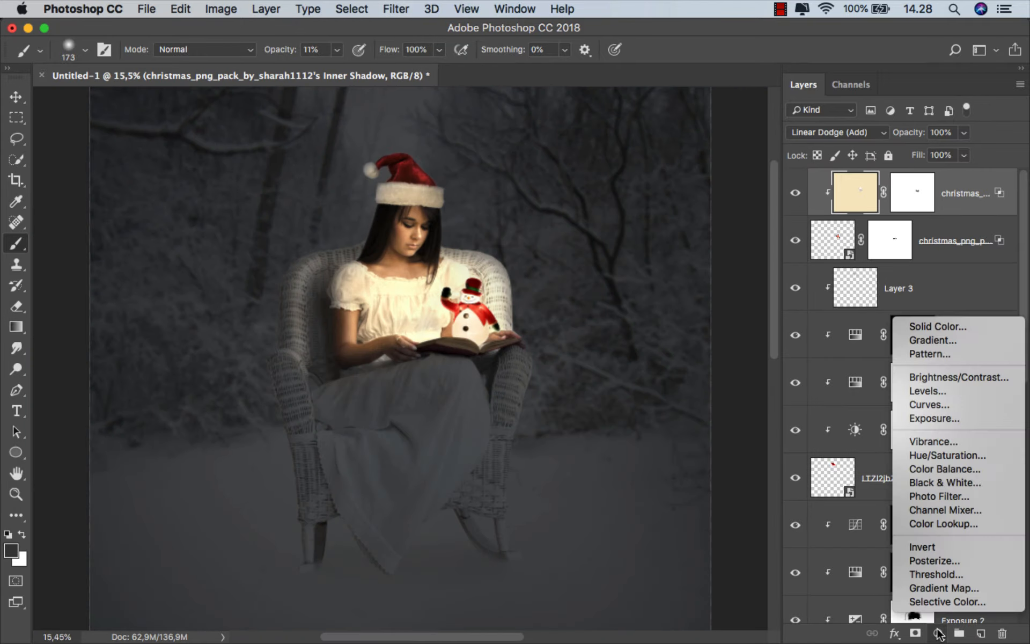
click(966, 327)
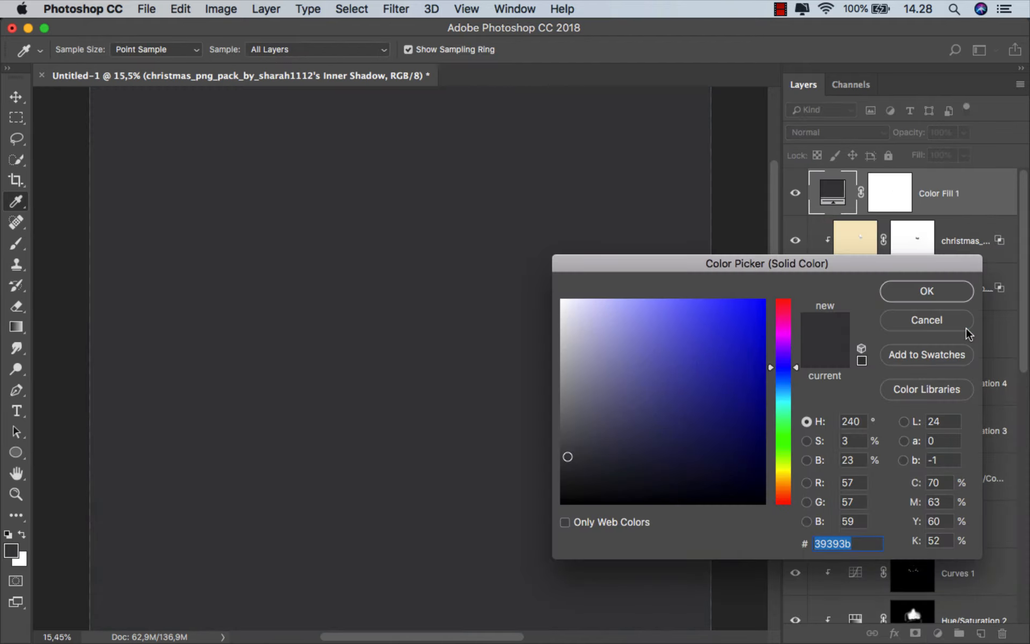
click(614, 374)
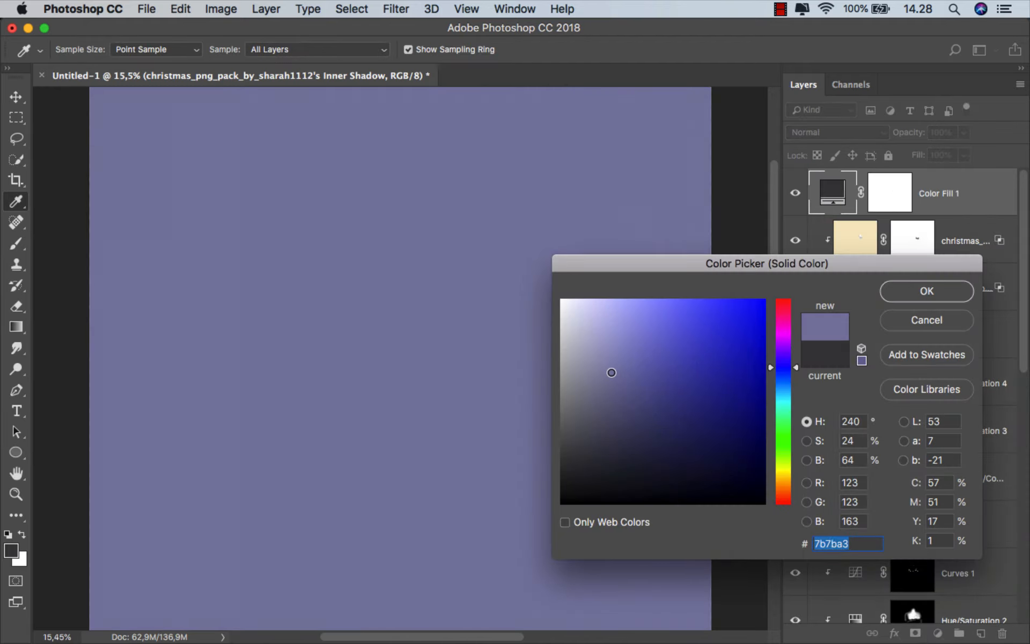
drag(787, 387, 788, 386)
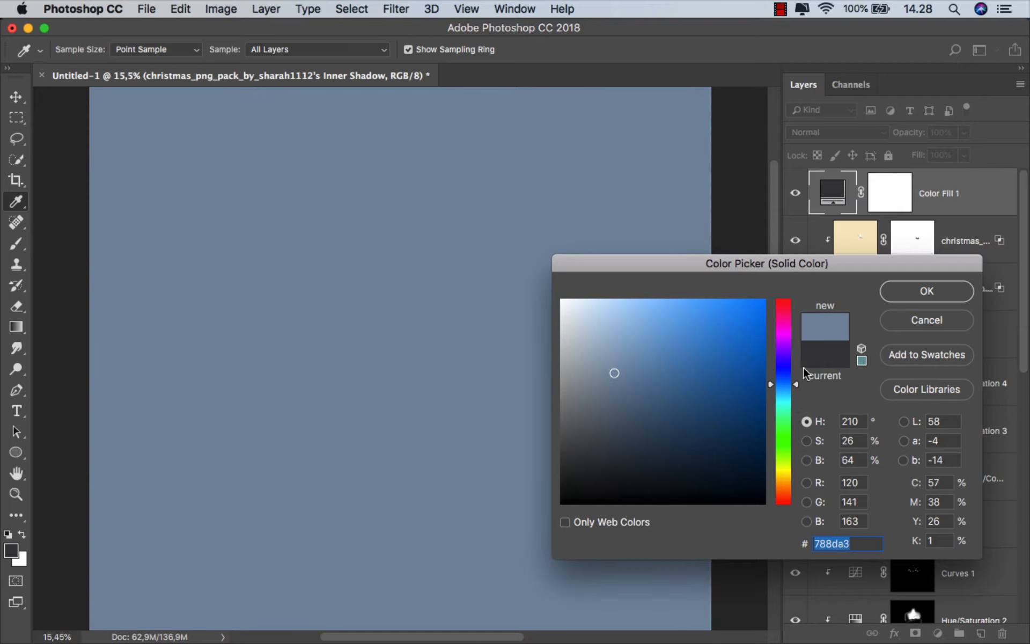
click(915, 290)
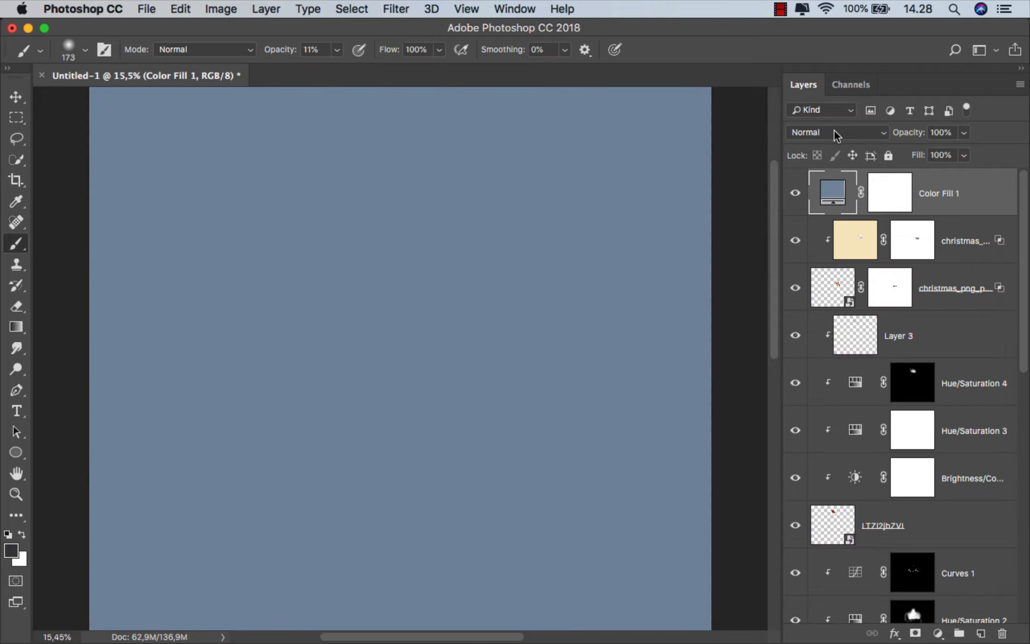
Set the blue fill layer's blend mode to Soft Light and compare the image with and without it
click(835, 134)
click(831, 316)
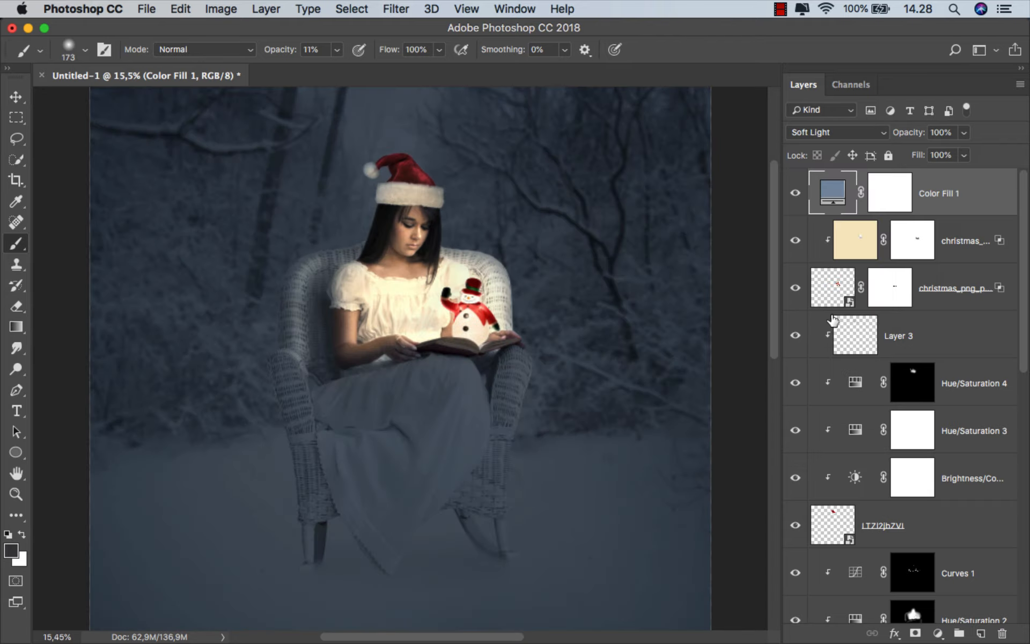
click(797, 193)
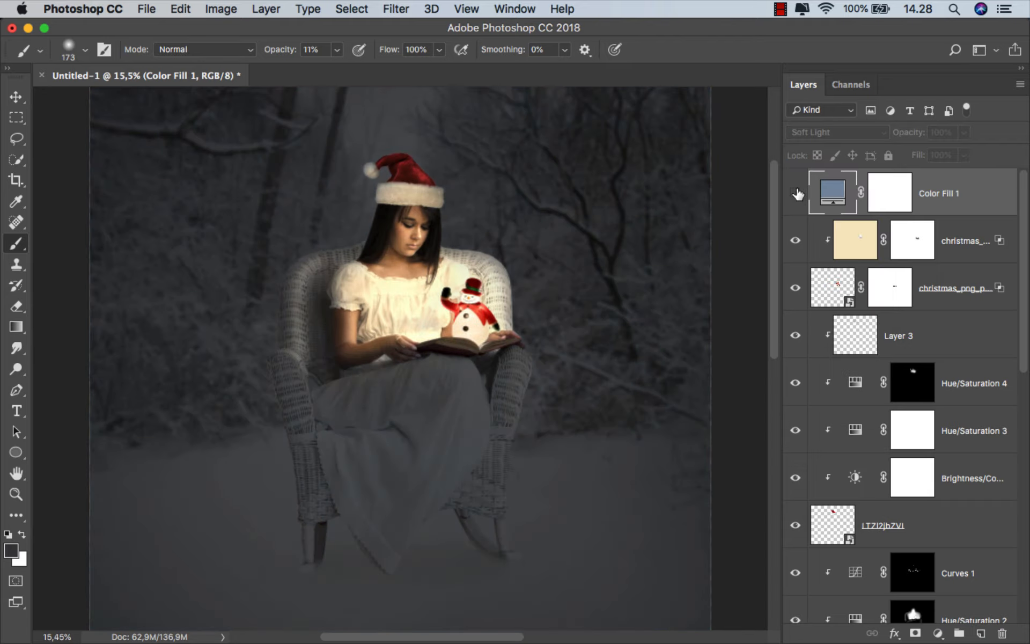
click(797, 193)
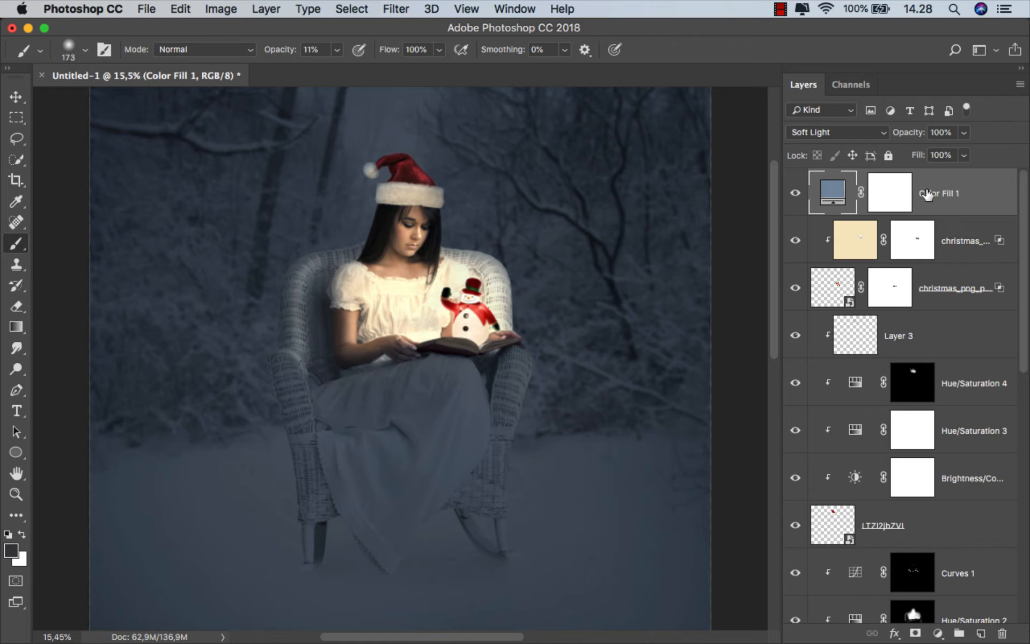
Add a new top layer and prepare a 438 px brush at 3% opacity with cream sampled from the woman's blouse
click(979, 634)
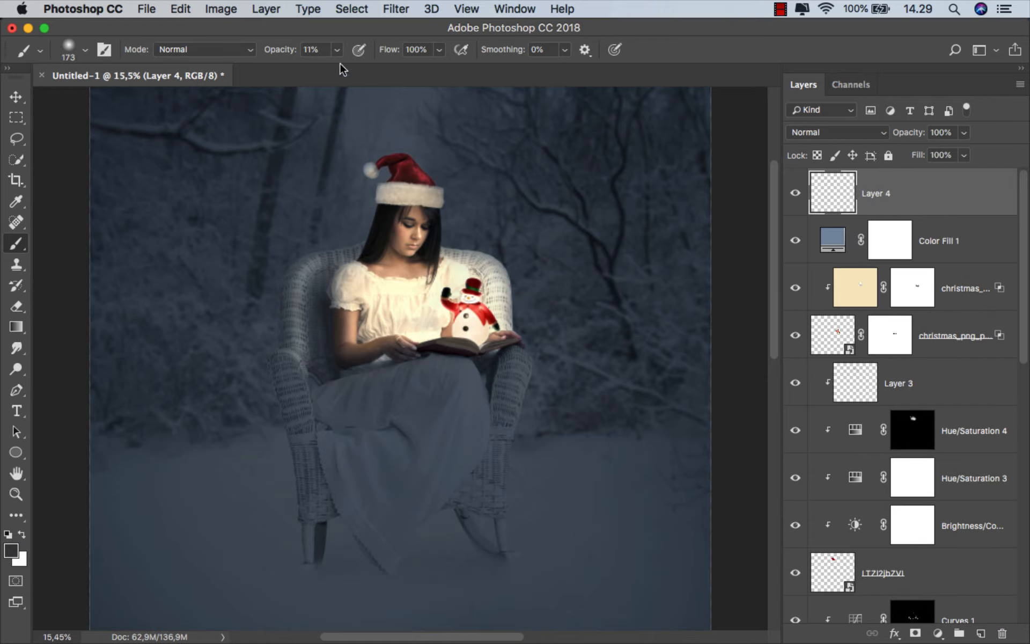
click(337, 49)
scroll(456, 263, up, 5)
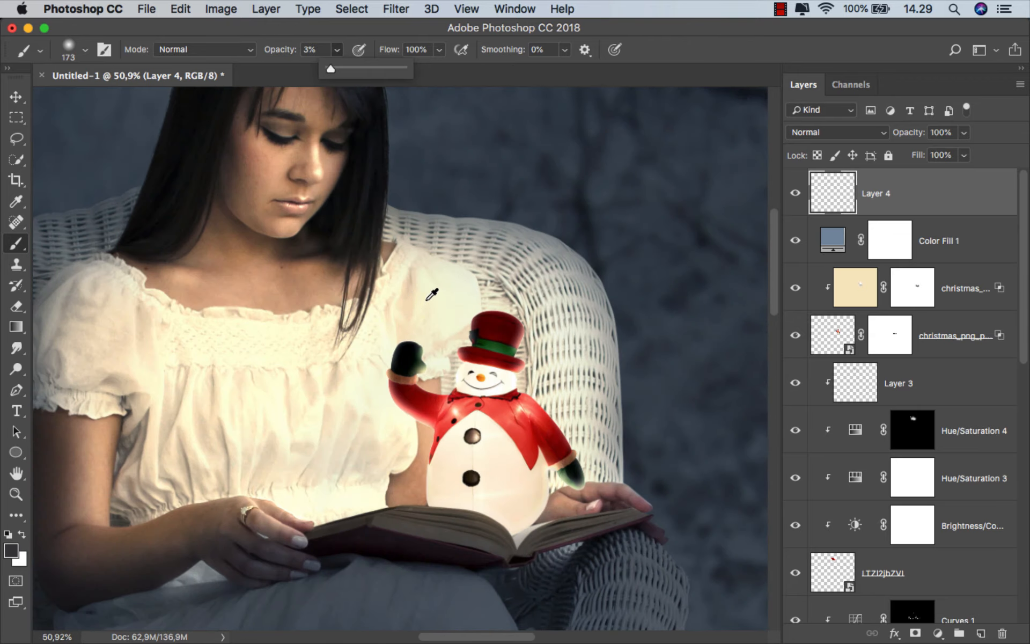
alt+click(432, 295)
drag(460, 276, 524, 271)
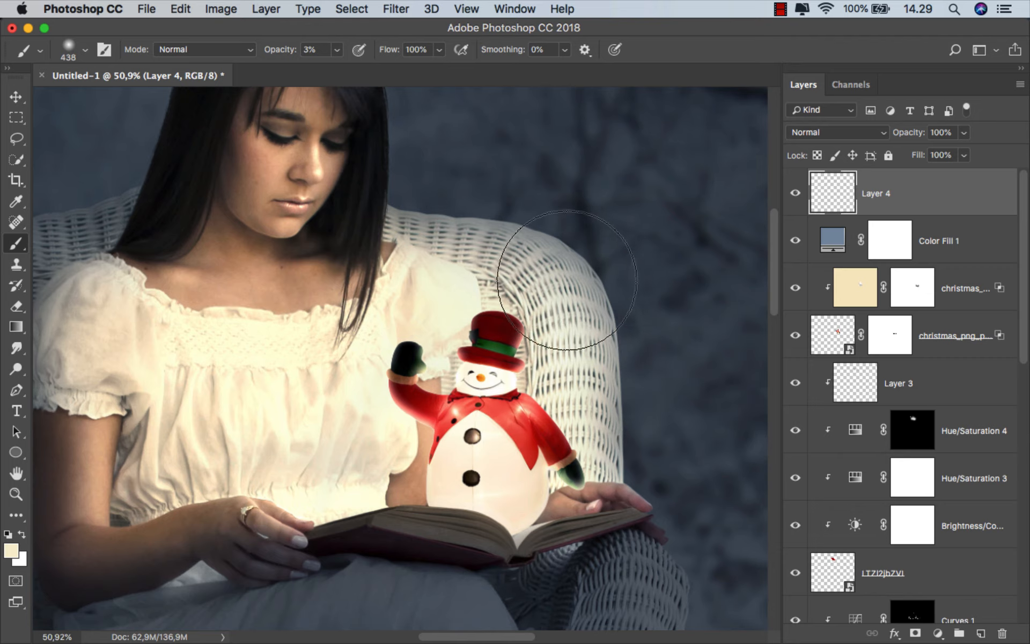
Paint faint cream light over the woman's face and hair on the new layer, reducing the brush to about 331 px
mouse_move(414, 202)
mouse_down()
mouse_move(469, 271)
mouse_move(520, 281)
mouse_up()
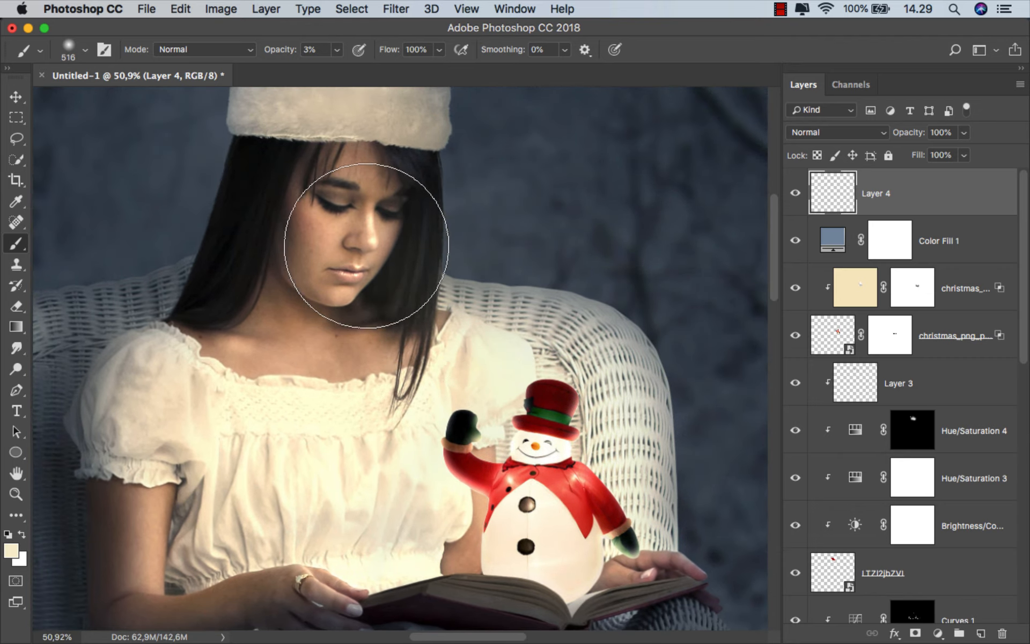
mouse_move(422, 254)
mouse_down()
mouse_move(387, 272)
mouse_move(422, 248)
mouse_up()
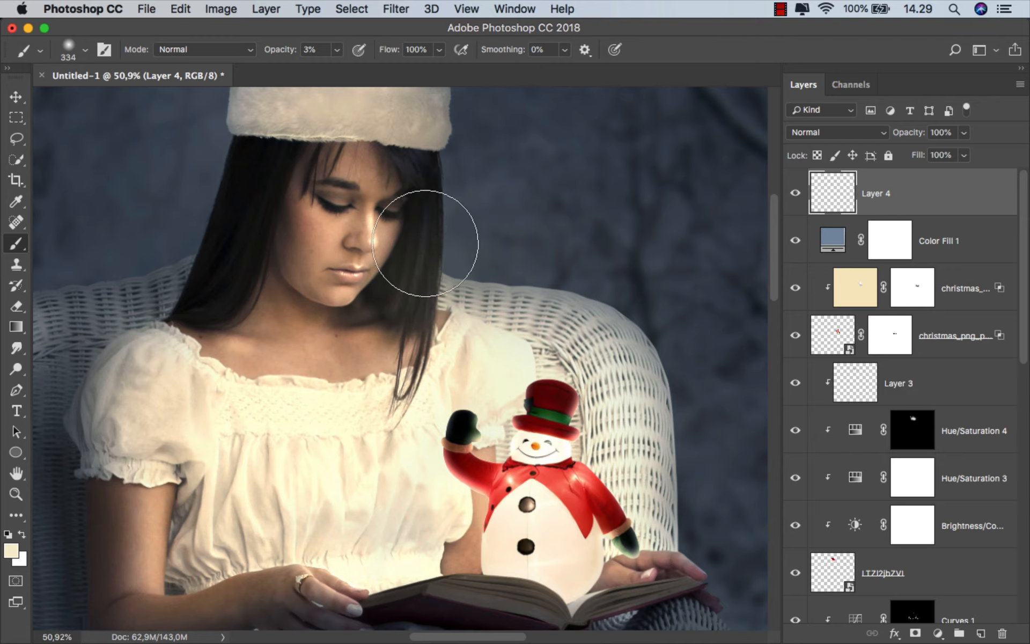
right_click(450, 229)
mouse_move(391, 288)
mouse_down()
mouse_move(436, 275)
mouse_move(423, 255)
mouse_up()
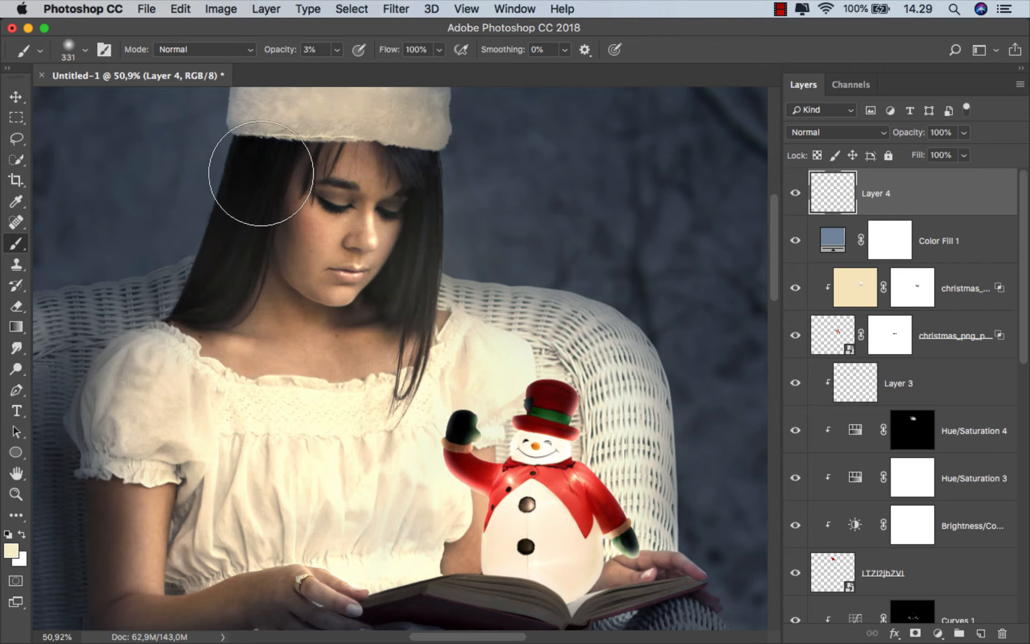
Enlarge the brush to 413 px, brush cream light over the hair and around the snowman, and undo the last stroke
scroll(253, 294, down, 2)
key(bracketright)
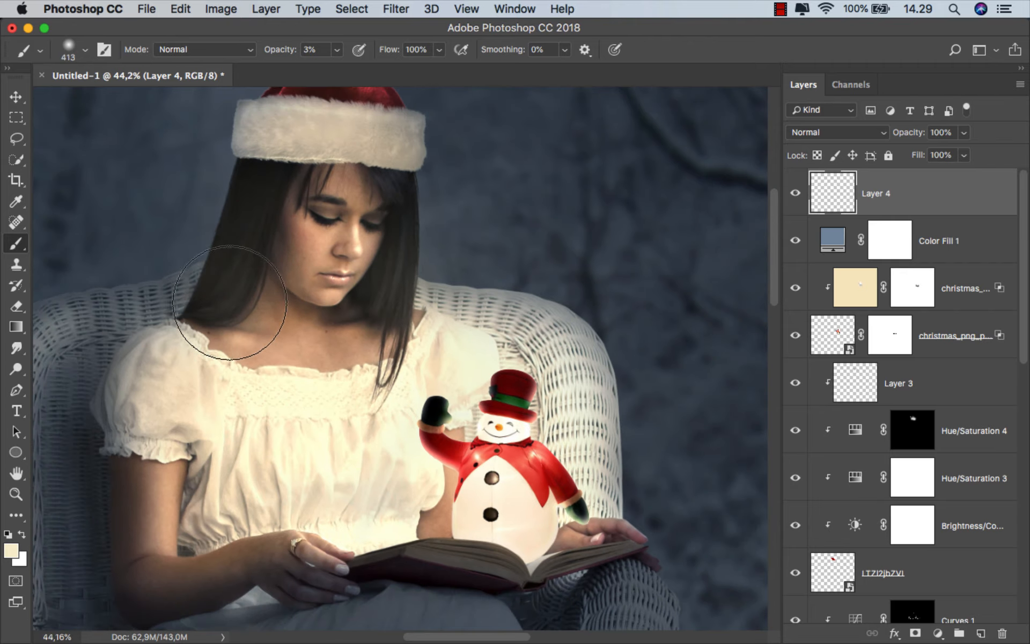
scroll(272, 272, down, 2)
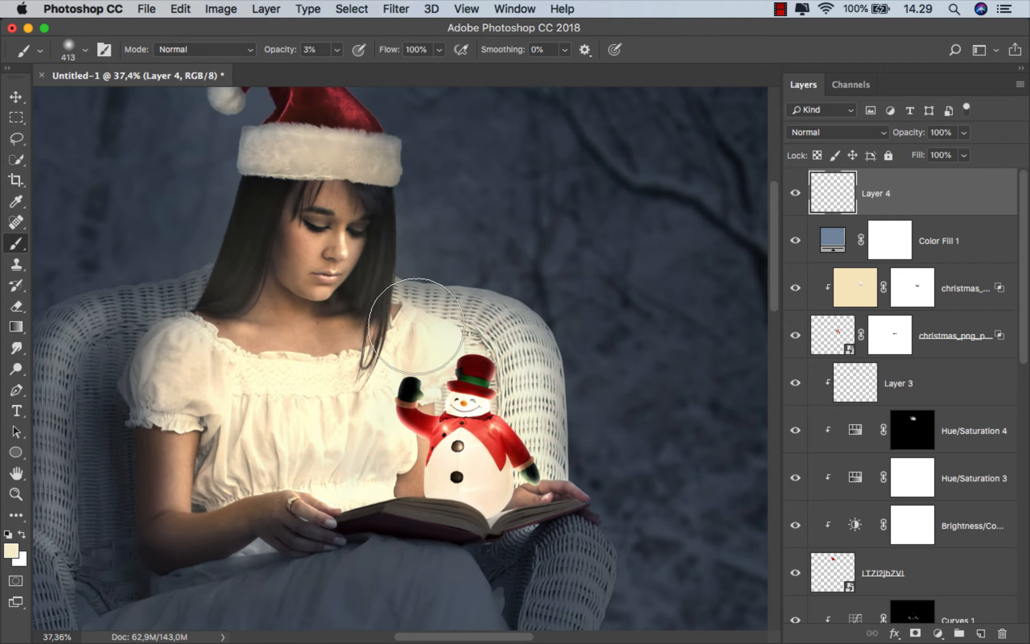
drag(466, 395, 443, 408)
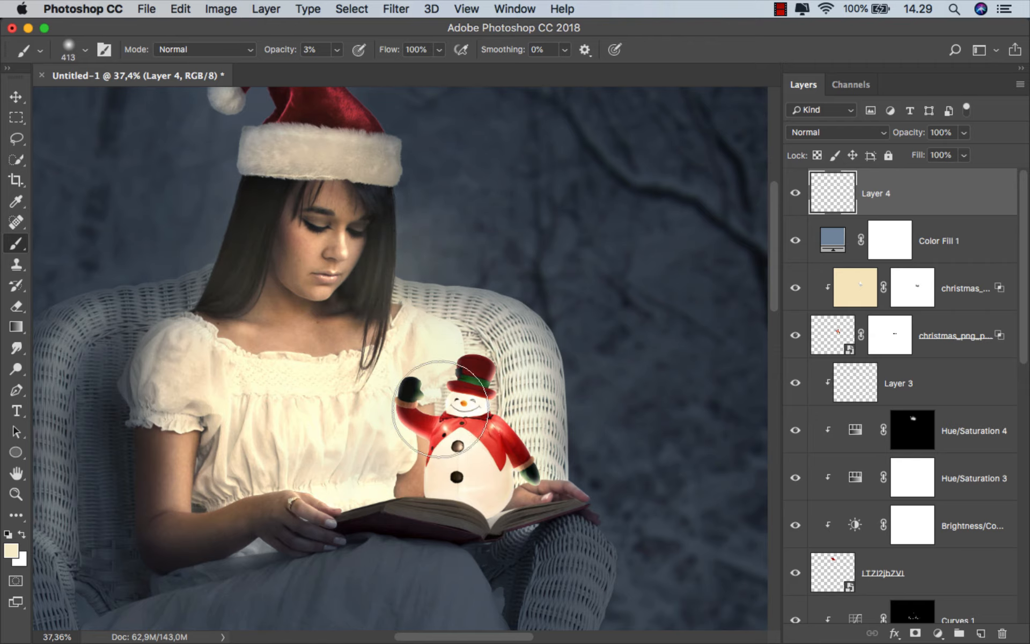
key(super+z)
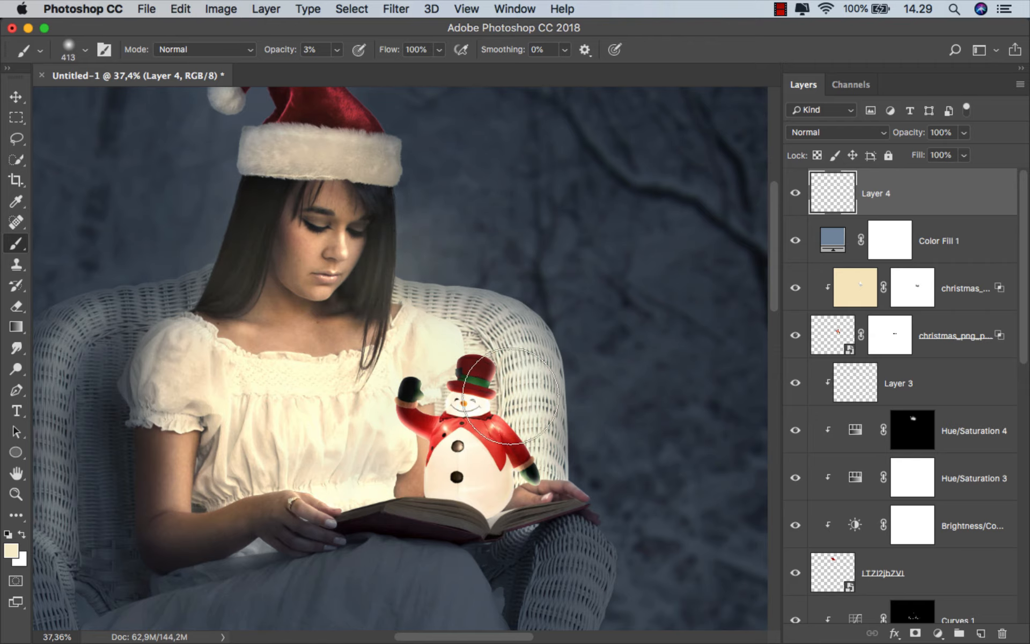
Build up the cream glow around the snowman and the chair back, enlarging the brush to 766 px for a wider spread
drag(534, 314, 559, 303)
scroll(509, 271, down, 1)
mouse_move(448, 213)
mouse_down()
mouse_move(423, 167)
mouse_move(437, 206)
mouse_up()
drag(525, 251, 562, 251)
mouse_move(519, 297)
mouse_down()
mouse_move(560, 375)
mouse_move(533, 198)
mouse_up()
scroll(476, 309, left, 3)
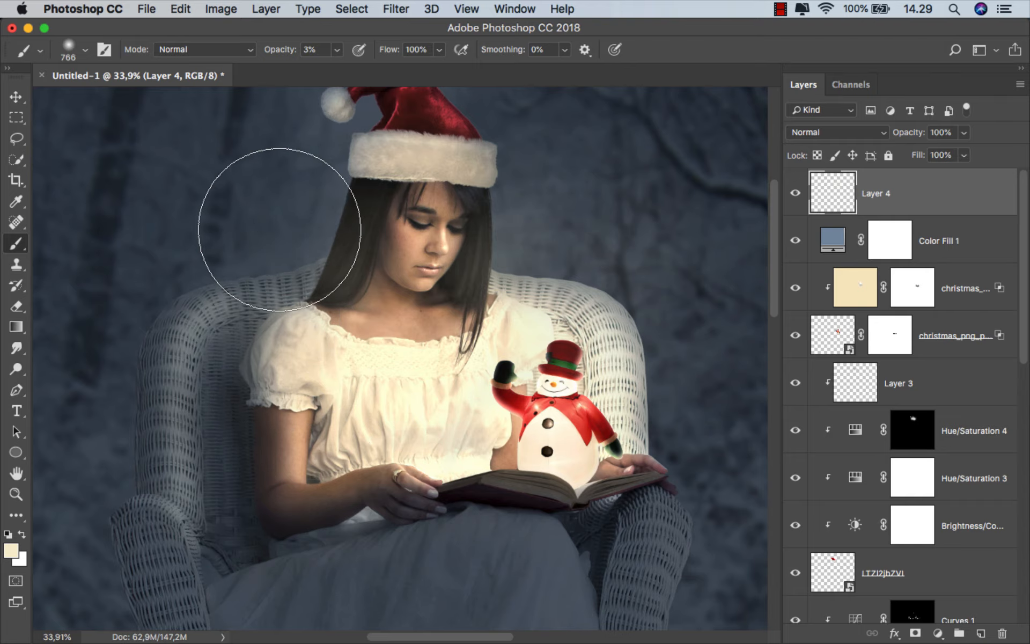
Spread the faint cream glow over both sides of the chair and the woman with the 766 px brush, and check the glow layer's effect
scroll(277, 214, down, 1)
mouse_move(277, 214)
mouse_down()
mouse_move(238, 192)
mouse_move(301, 169)
mouse_move(231, 285)
mouse_move(262, 360)
mouse_up()
mouse_move(555, 329)
mouse_down()
mouse_move(563, 327)
mouse_move(503, 328)
mouse_move(517, 307)
mouse_up()
scroll(521, 306, down, 1)
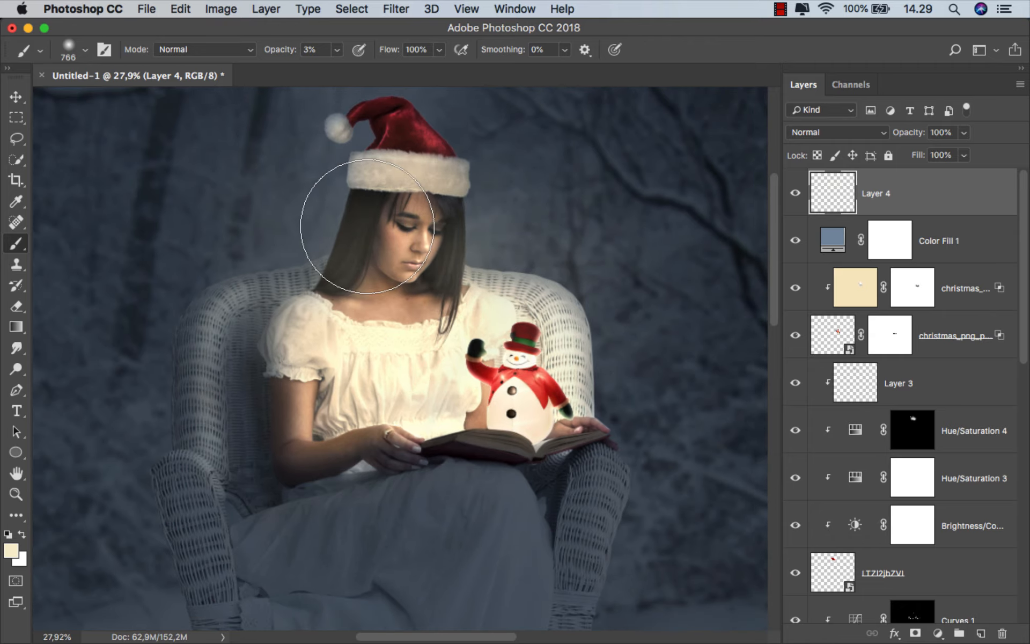
scroll(432, 318, down, 4)
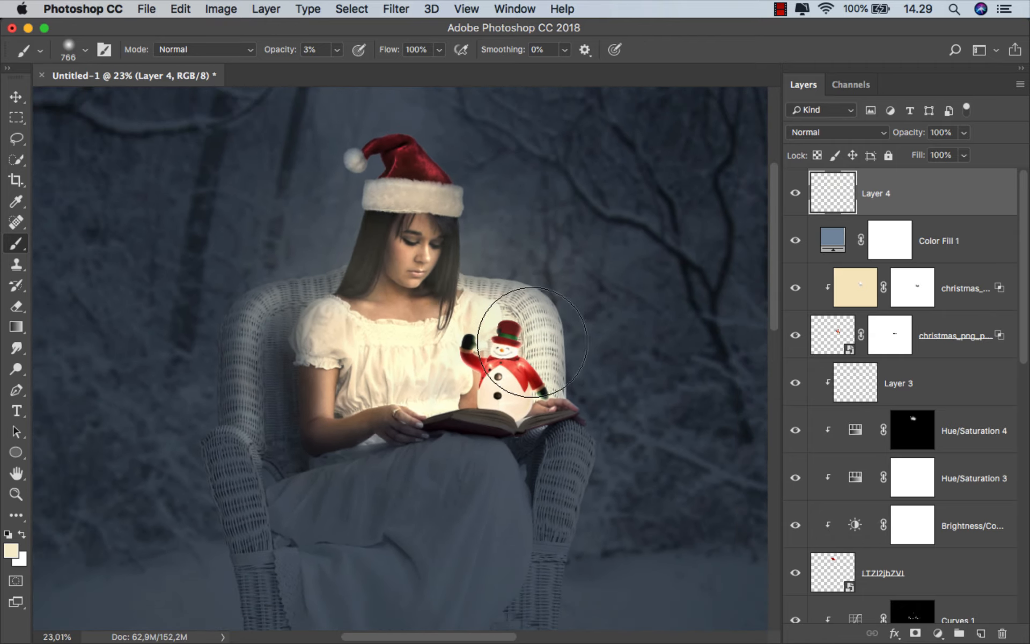
scroll(532, 356, up, 1)
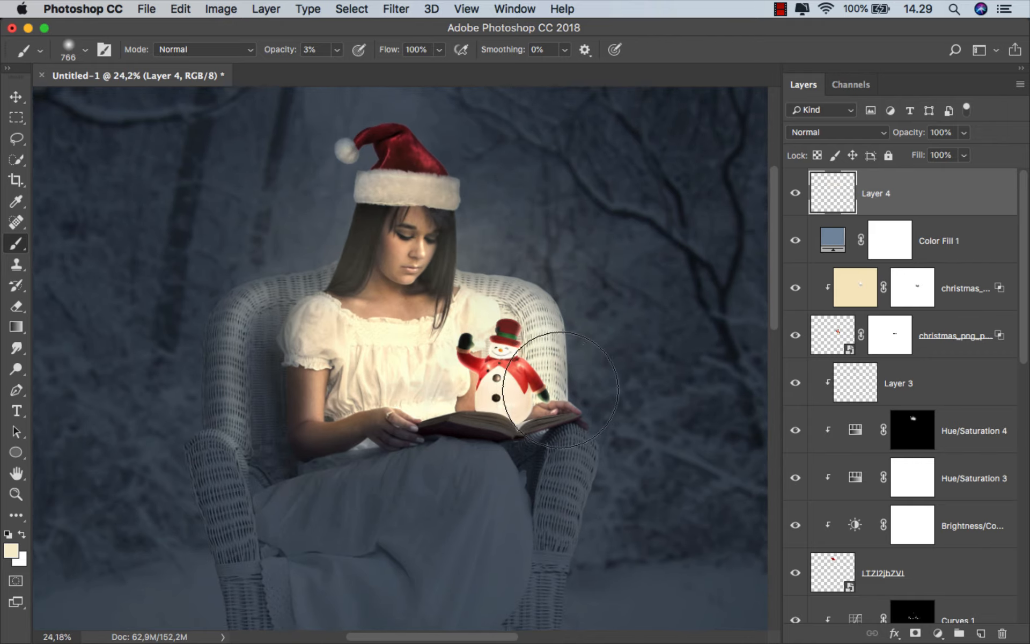
mouse_move(561, 389)
mouse_down()
mouse_move(426, 368)
mouse_move(368, 345)
mouse_move(287, 364)
mouse_move(272, 295)
mouse_move(306, 230)
mouse_up()
scroll(454, 292, down, 4)
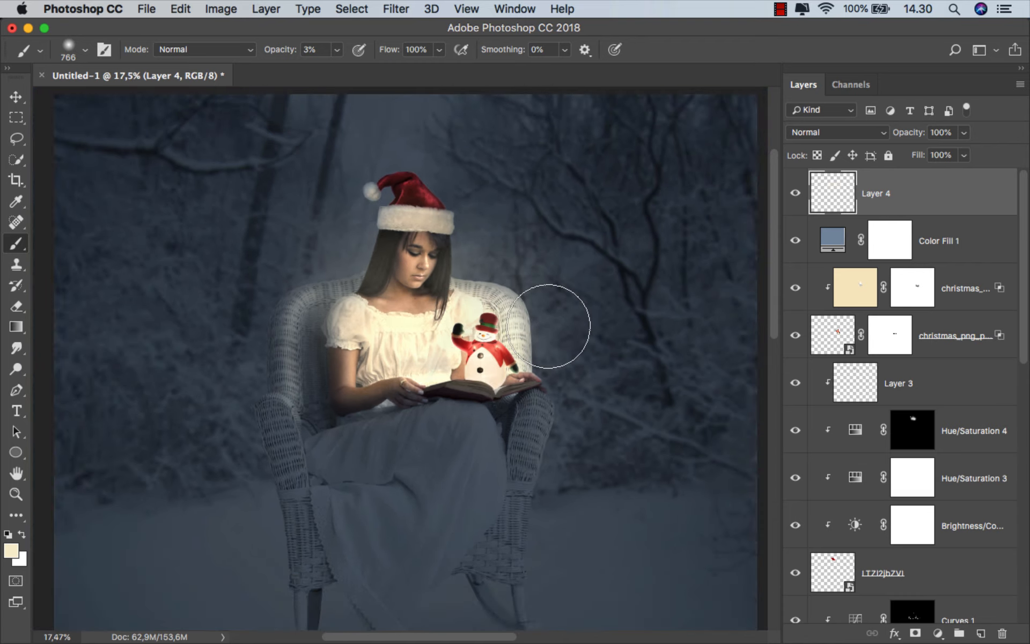
scroll(499, 330, up, 1)
scroll(705, 256, up, 1)
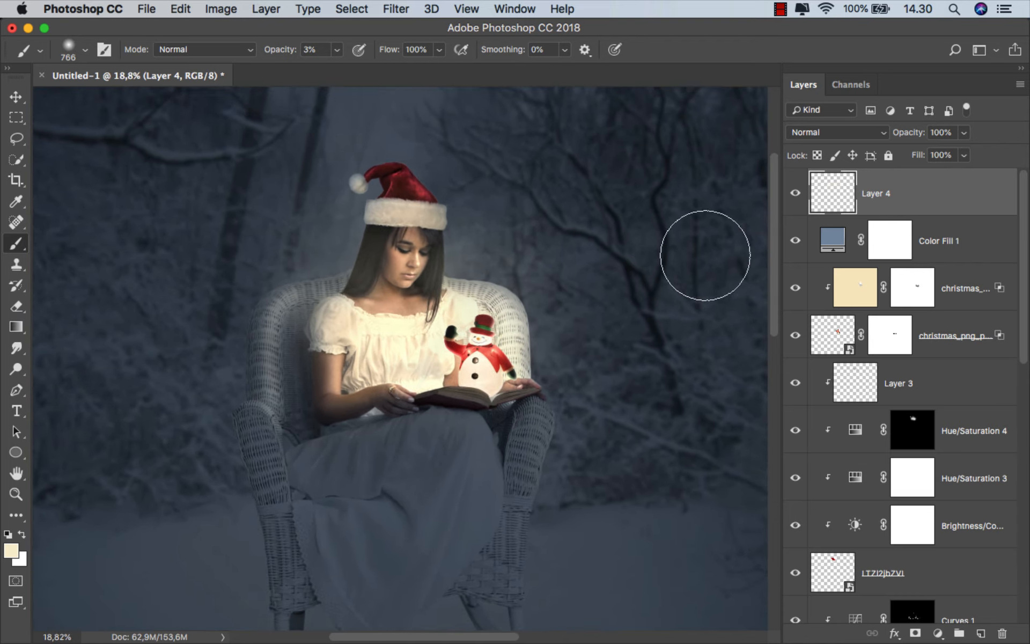
click(797, 195)
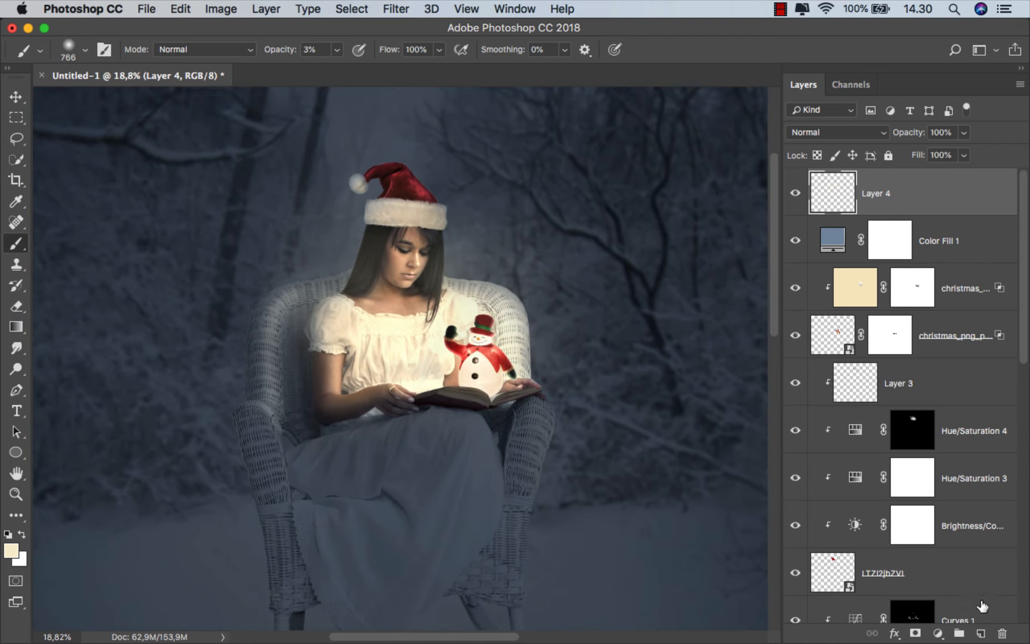
Add another new layer above the glow layer and set its blend mode to Overlay
click(981, 634)
click(837, 132)
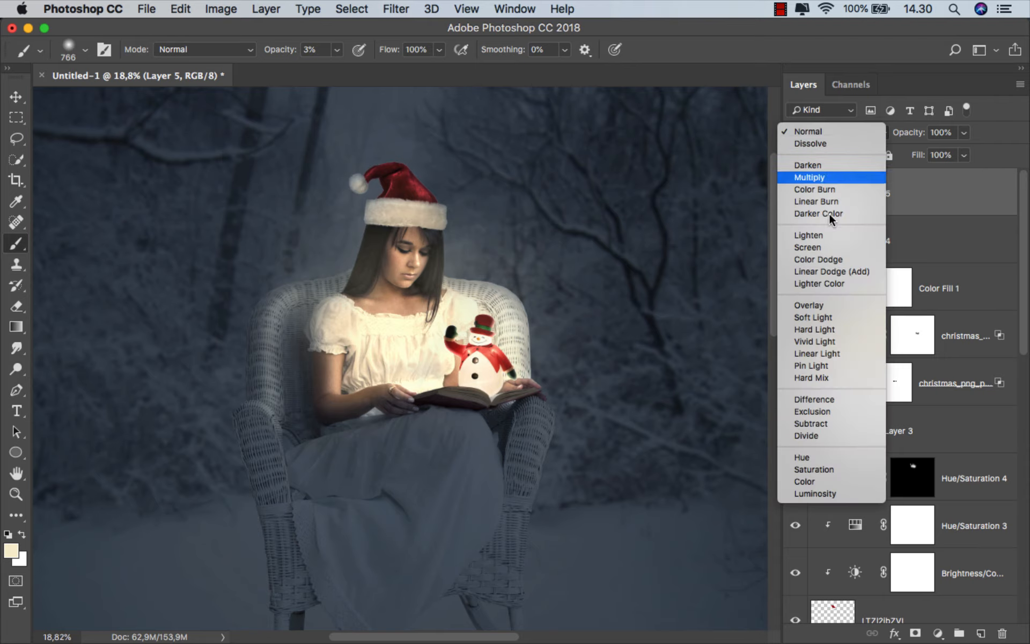
click(824, 303)
scroll(476, 301, up, 1)
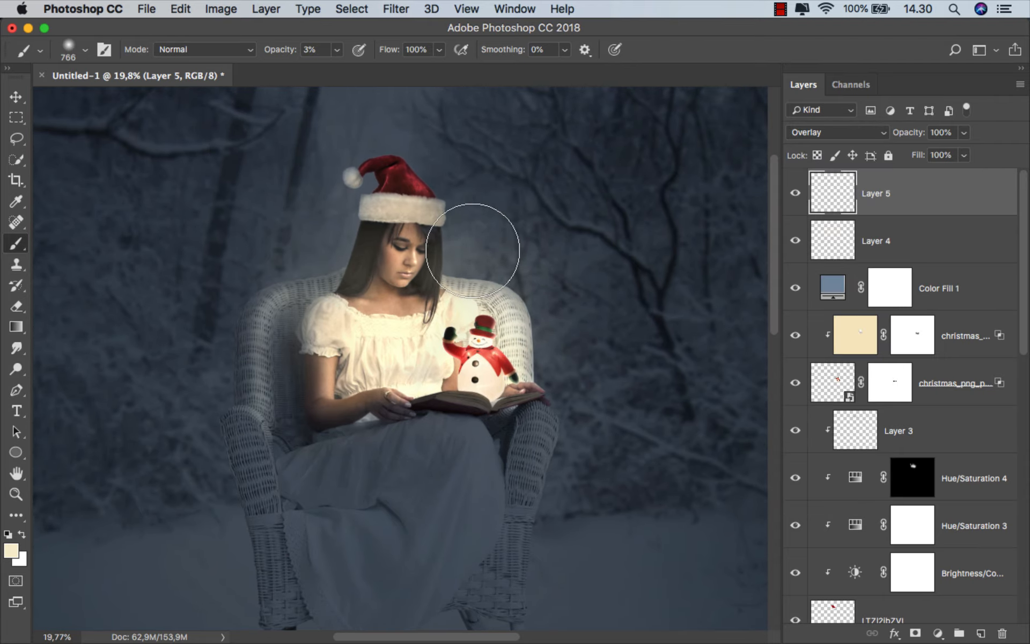
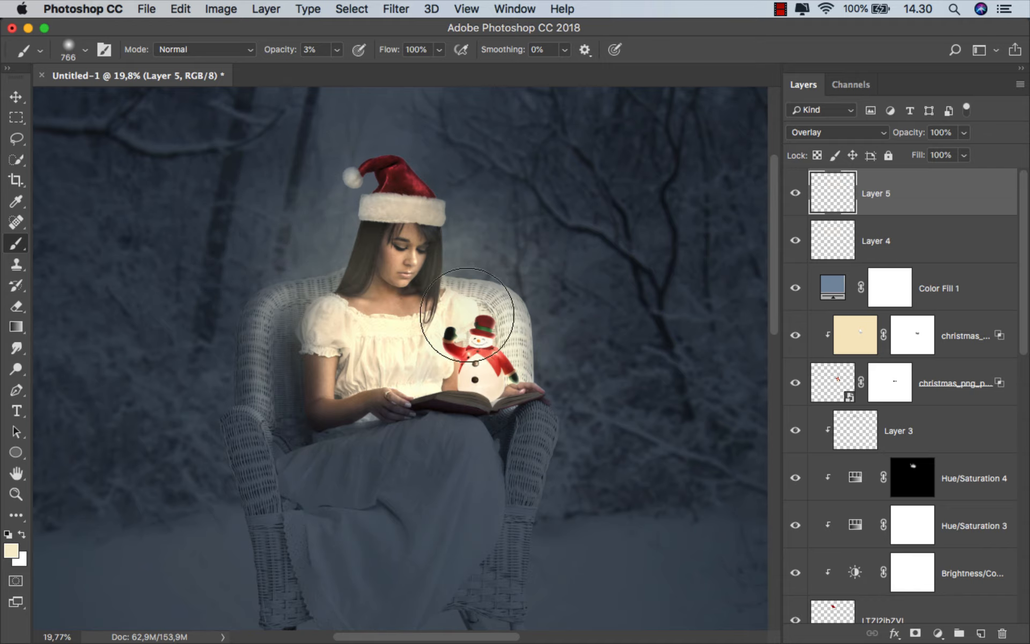
Brush cream light over the chair and snowman area on the Overlay layer at 766 px and 3% opacity, and compare both glow layers' effects
drag(467, 315, 553, 373)
scroll(562, 290, down, 1)
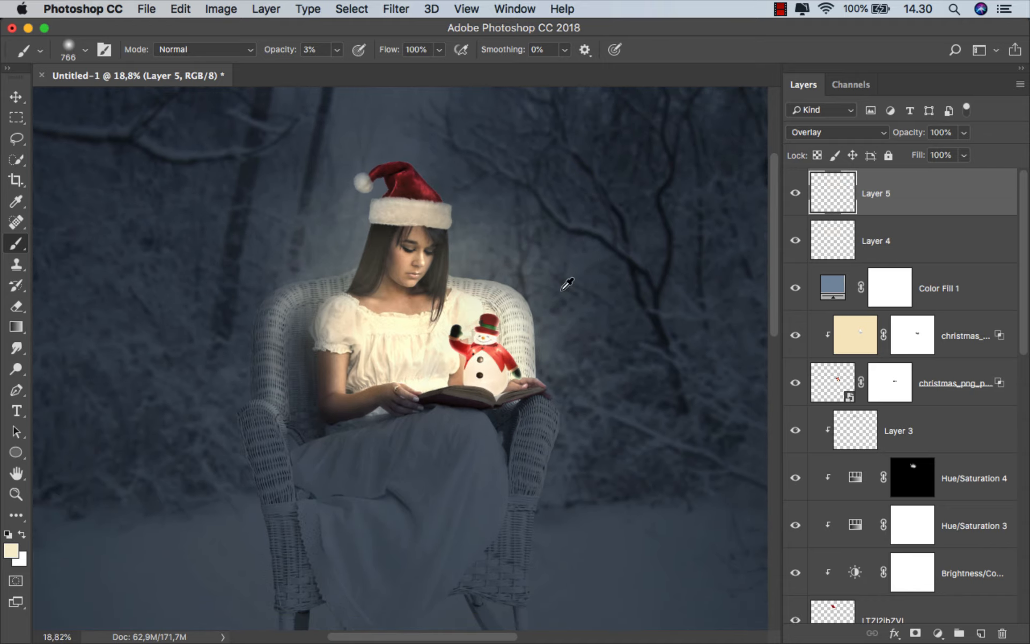
scroll(561, 290, down, 3)
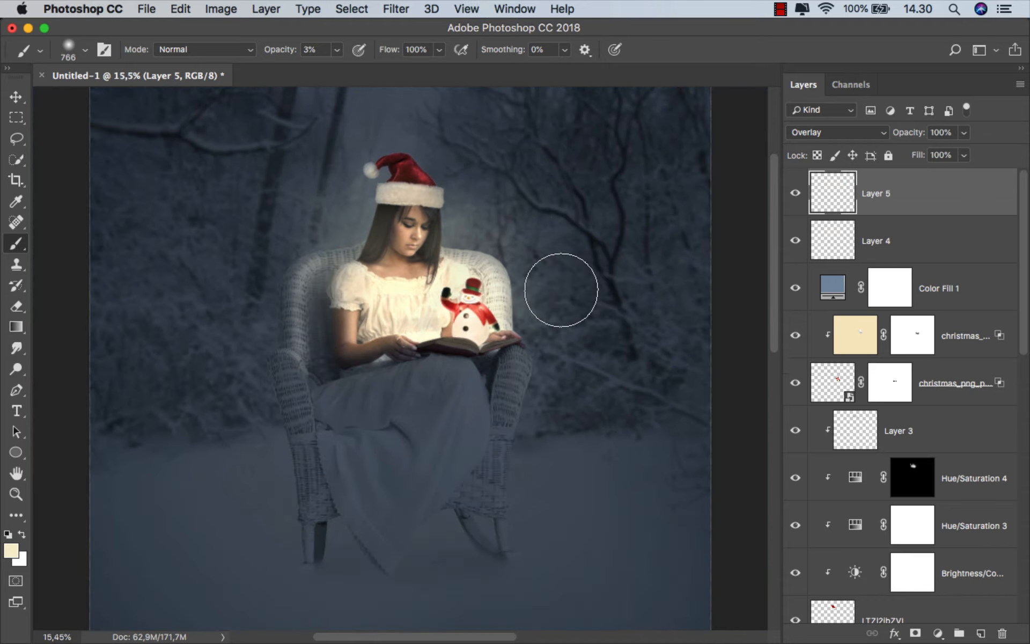
click(794, 193)
click(796, 239)
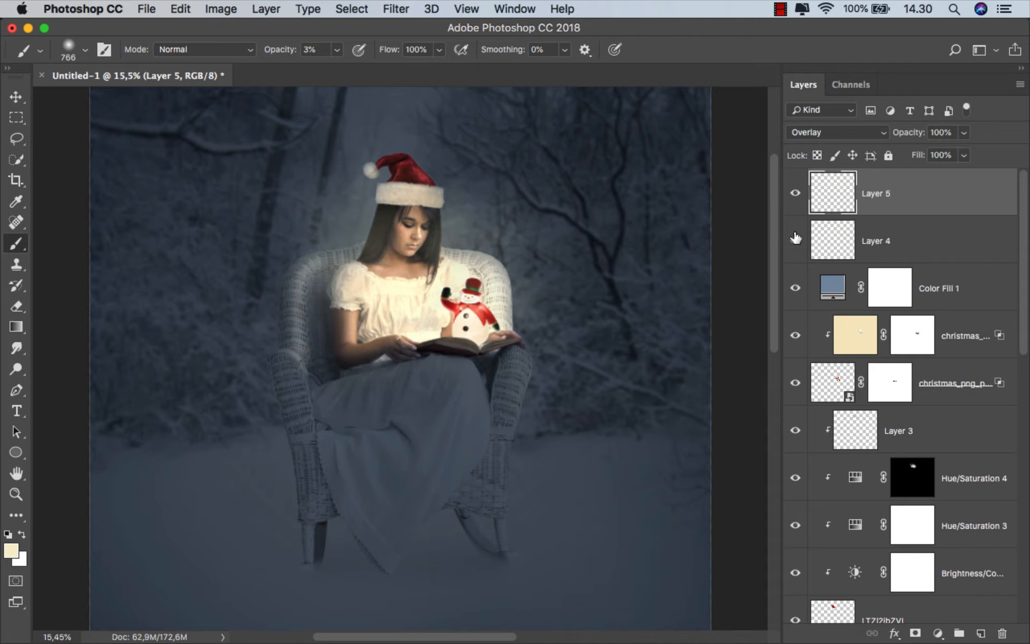
Save a JPEG copy of the composite as ok.jpg in the untitled folder with the sRGB colour profile embedded
key(v)
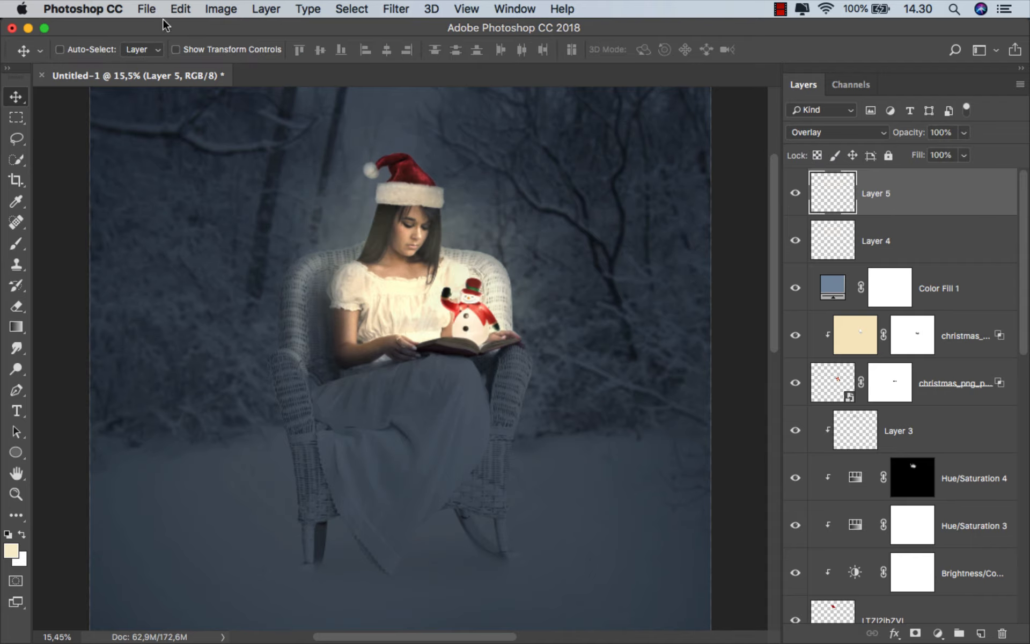
click(147, 9)
click(194, 174)
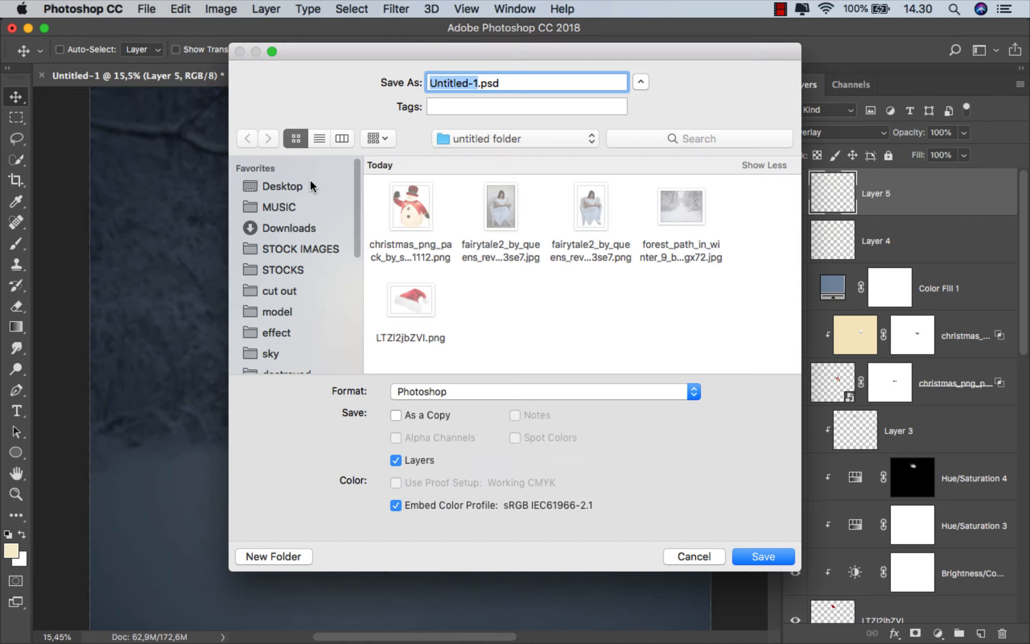
click(433, 391)
click(437, 485)
click(747, 551)
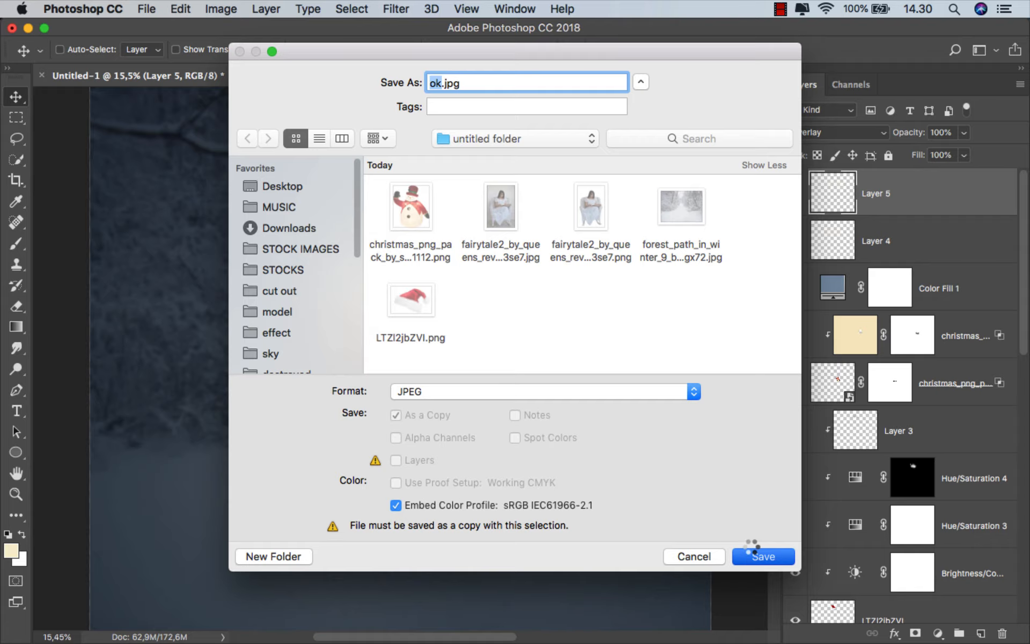